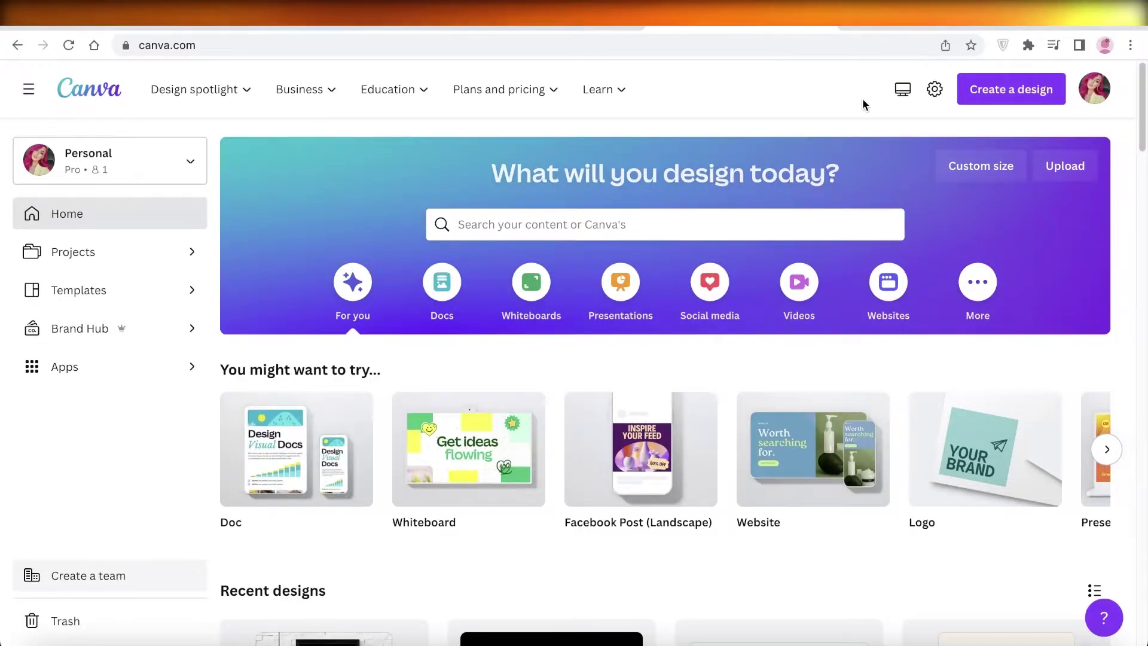
# Step: Create a new blank Video design from the Videos category on the home page
pyautogui.scroll(-2, 849, 135)
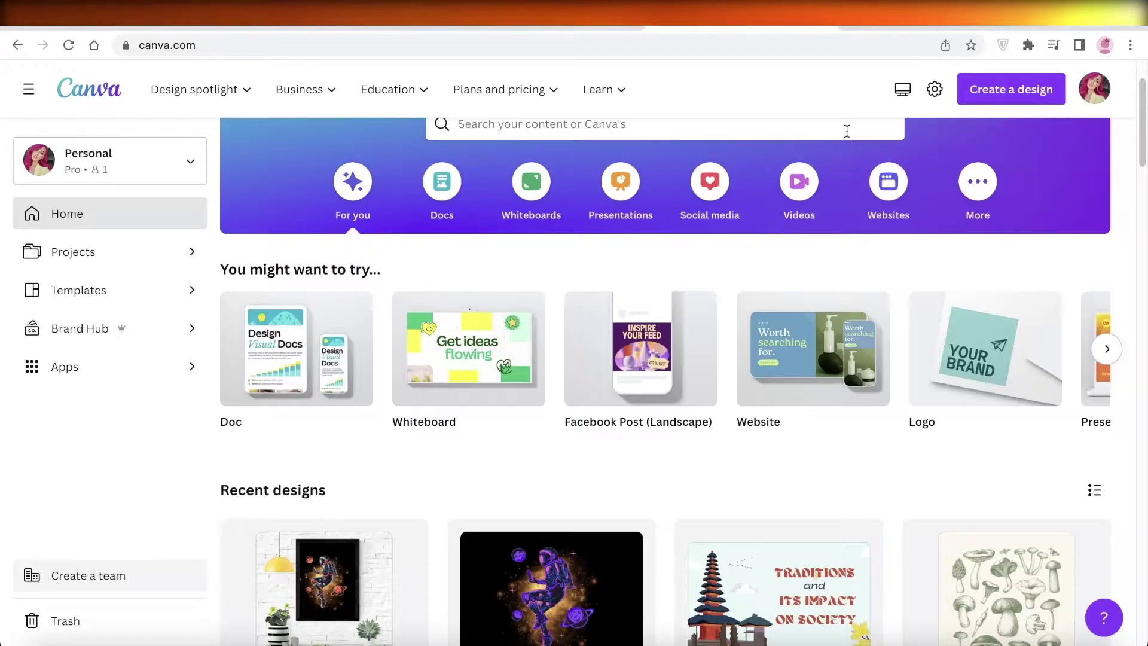
pyautogui.scroll(-4, 847, 133)
pyautogui.scroll(6, 845, 149)
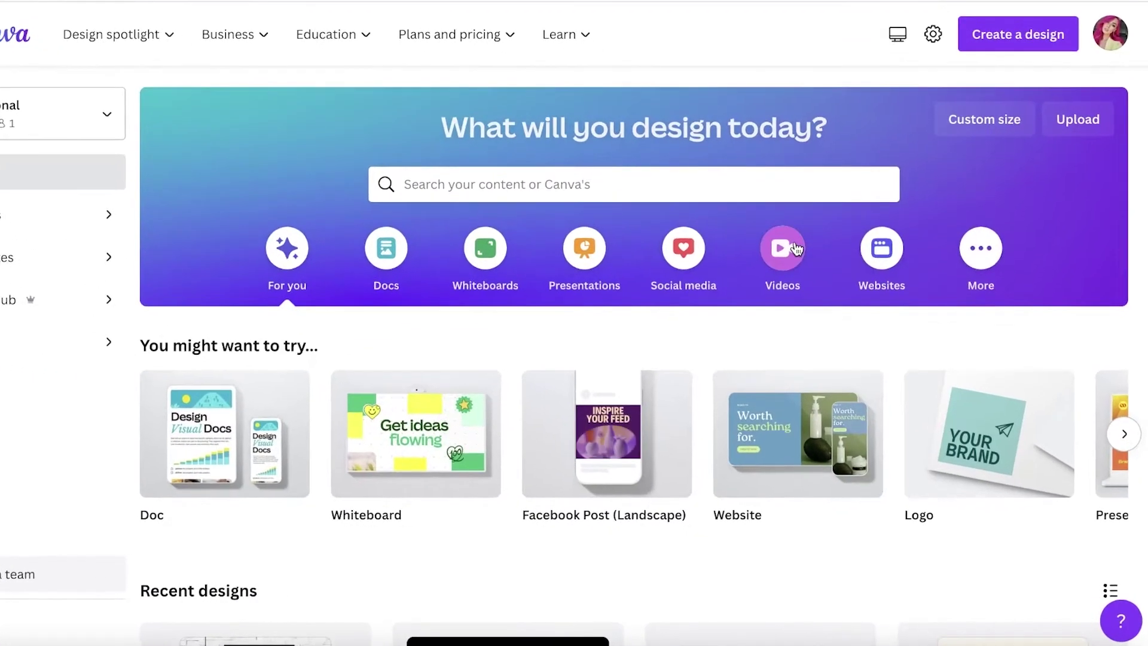
pyautogui.click(782, 248)
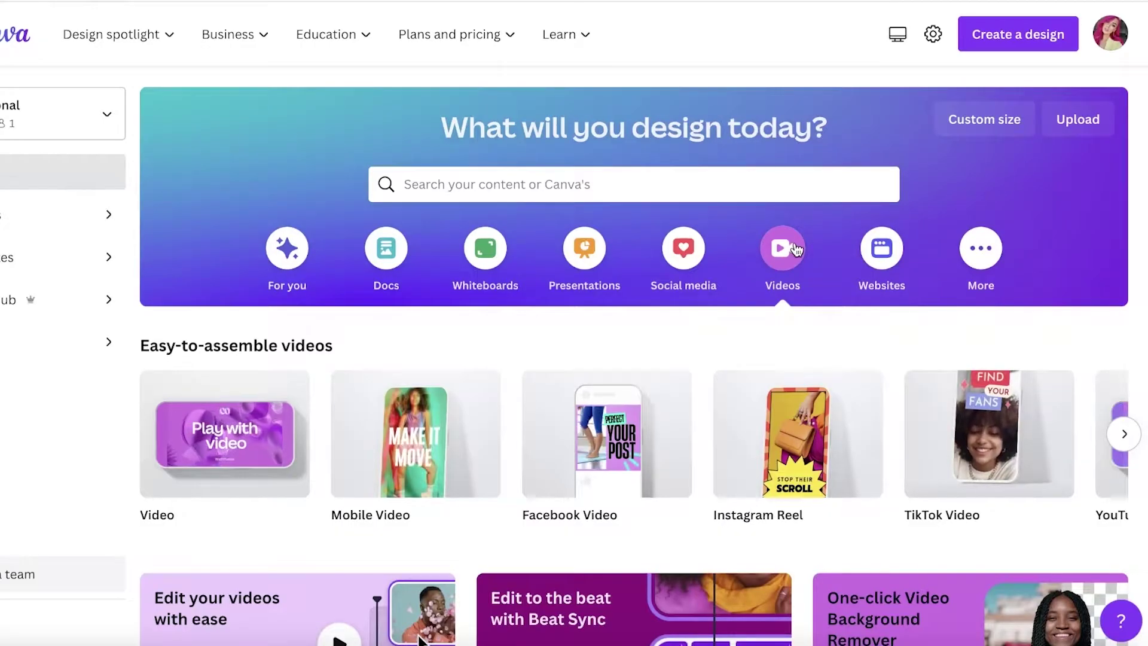
pyautogui.click(206, 409)
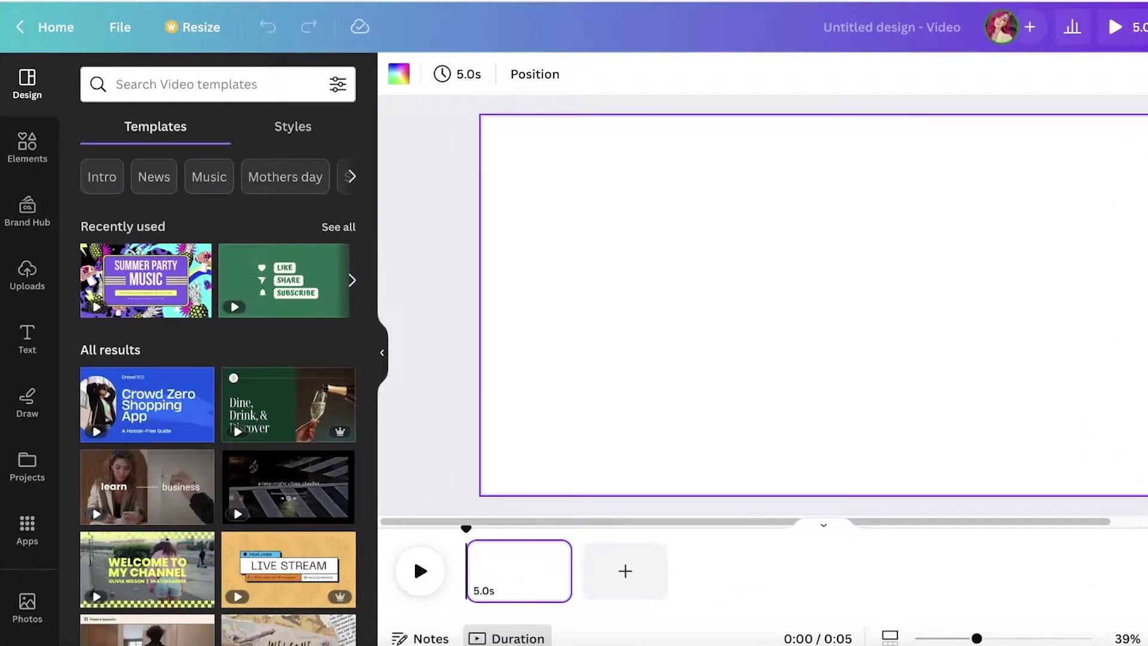
# Step: Add the uploaded 44.7-second white bear video to the page and trim it to 16.0 seconds
pyautogui.click(4, 281)
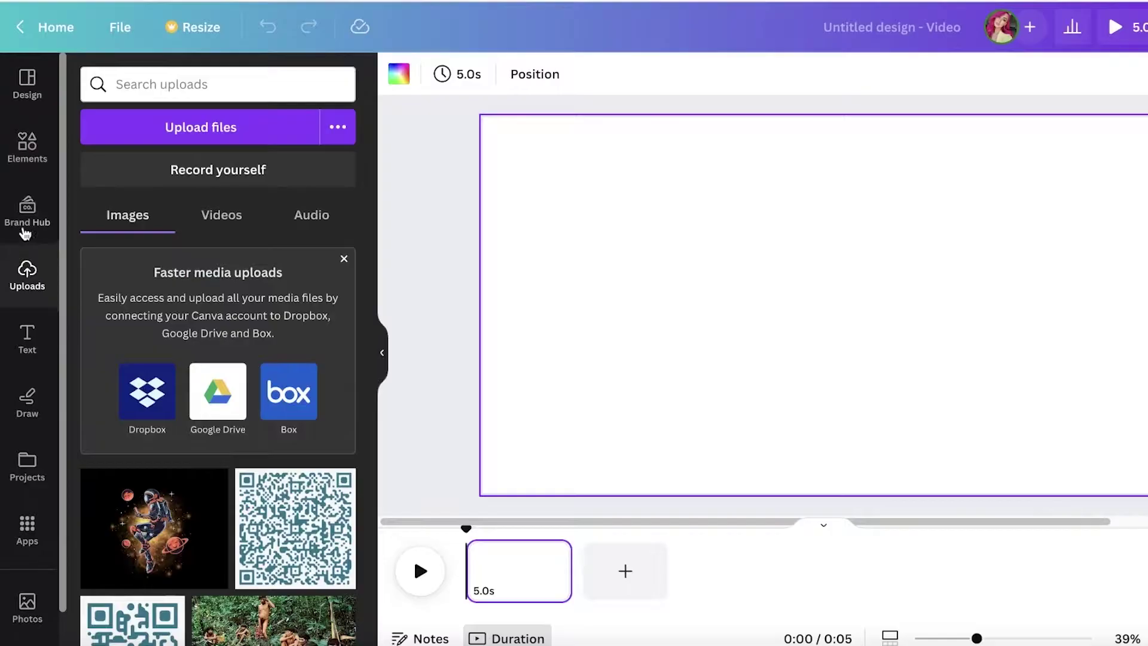
pyautogui.click(217, 227)
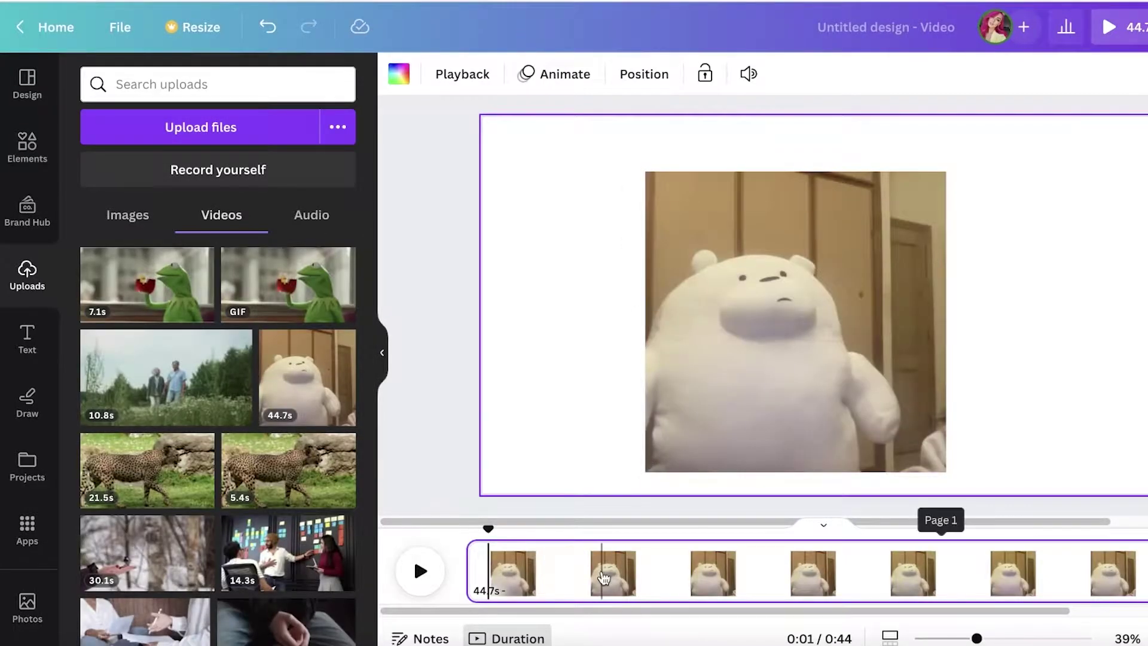
pyautogui.click(602, 575)
pyautogui.click(790, 329)
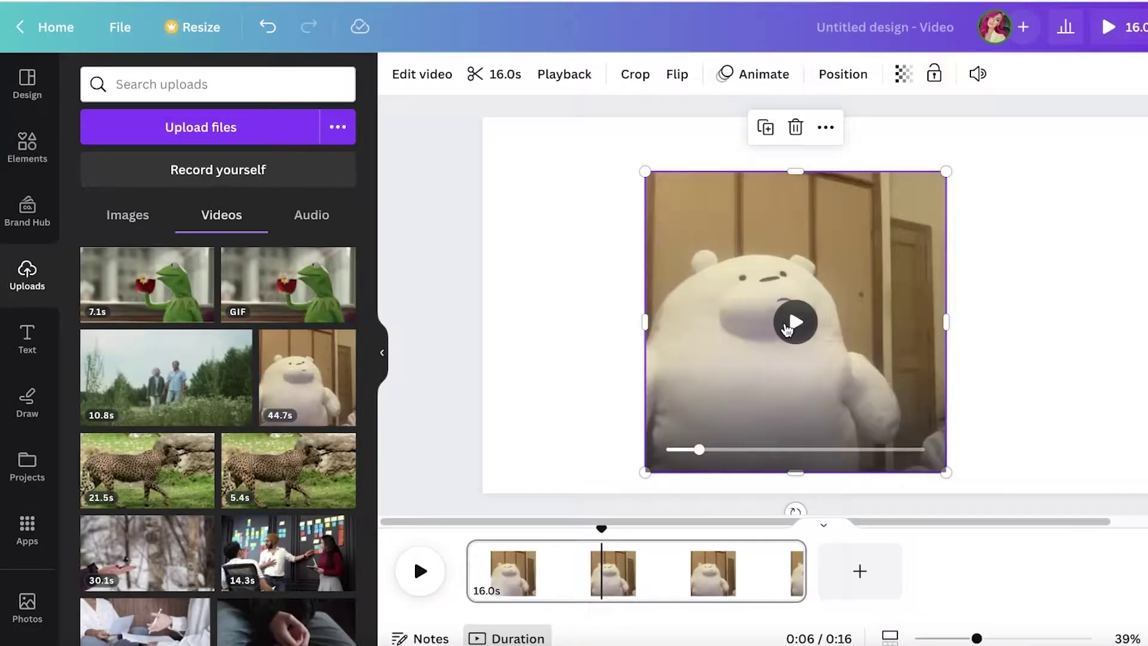
pyautogui.press('XF86AudioMute')
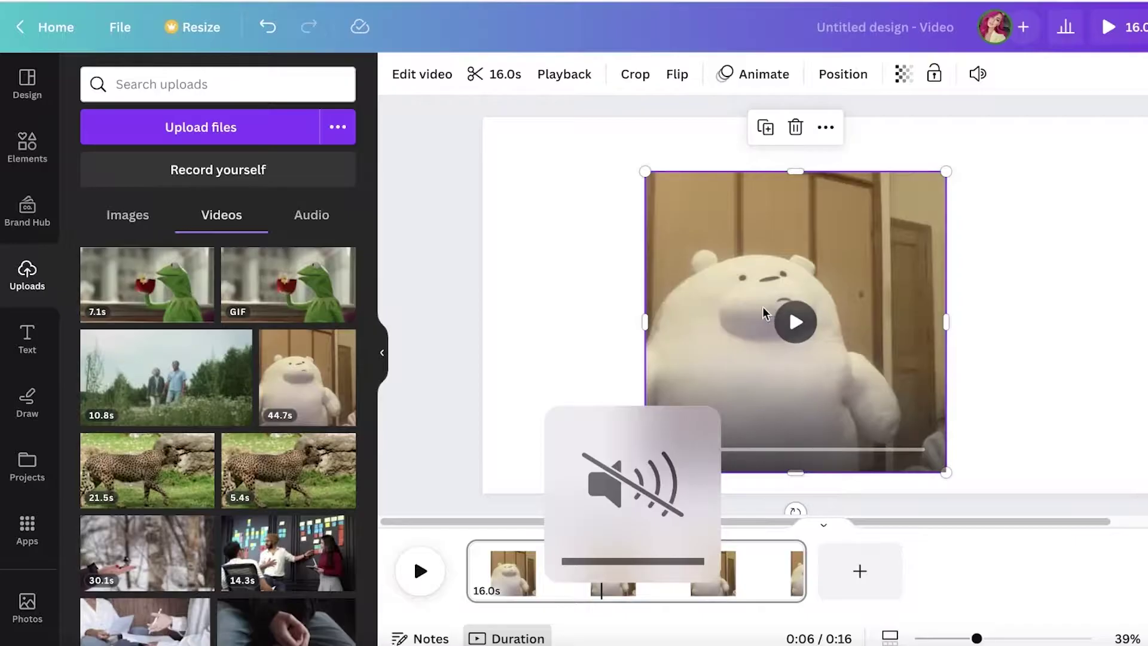
# Step: Enlarge the bear video to slightly more than the page height and centre it on the page
pyautogui.moveTo(763, 307); pyautogui.dragTo(600, 253)
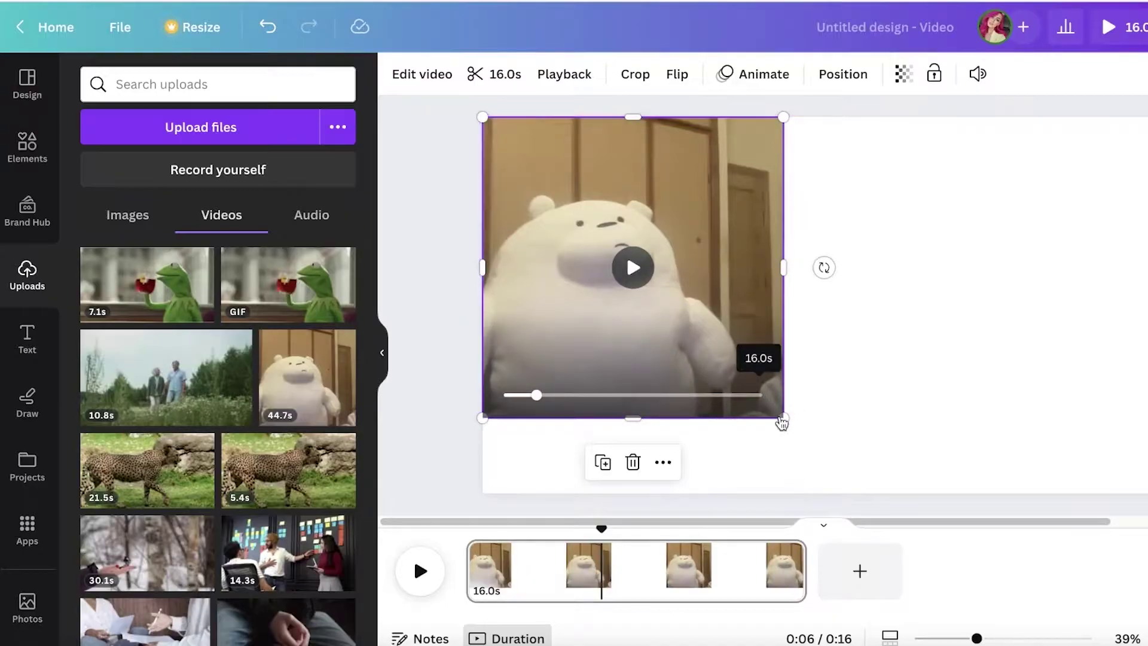
pyautogui.moveTo(781, 423); pyautogui.dragTo(871, 500)
pyautogui.moveTo(717, 402); pyautogui.dragTo(857, 381)
pyautogui.click(1036, 262)
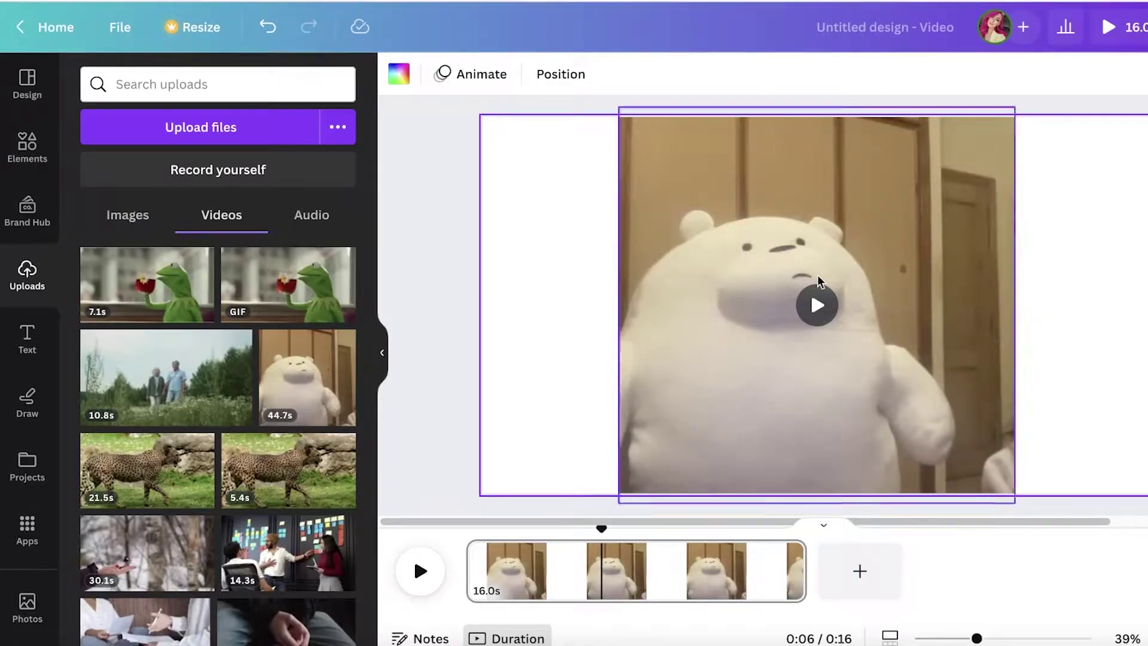
# Step: Move the playhead to the 5.0-second mark of the bear video and leave the video deselected
pyautogui.moveTo(592, 532); pyautogui.dragTo(475, 542)
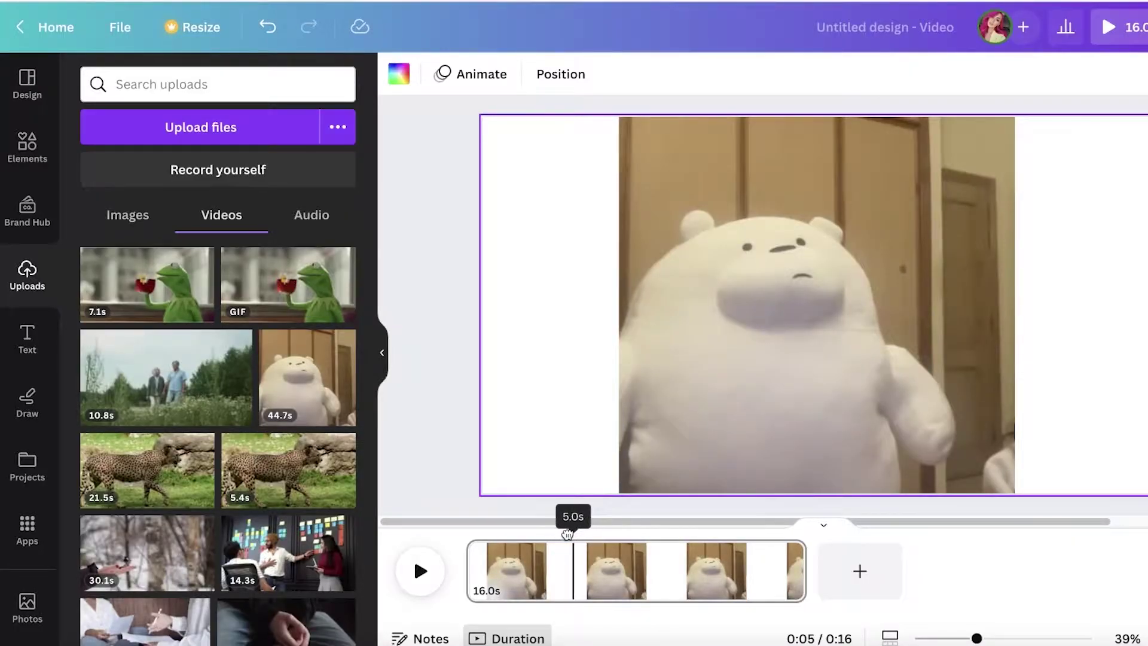
pyautogui.click(757, 366)
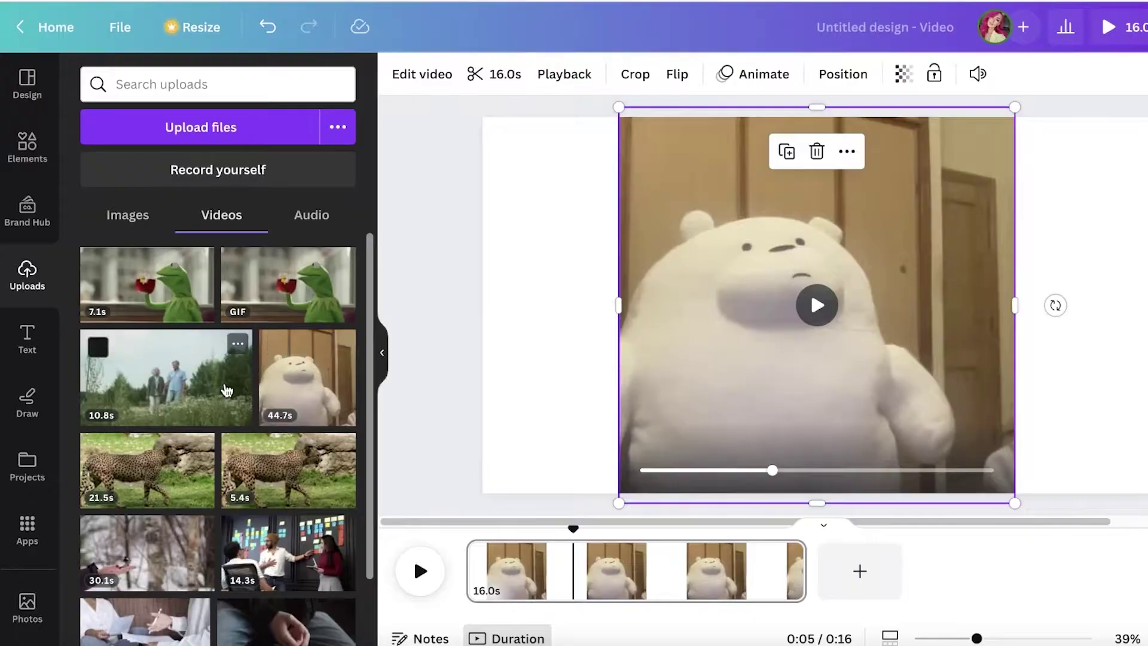
pyautogui.click(397, 339)
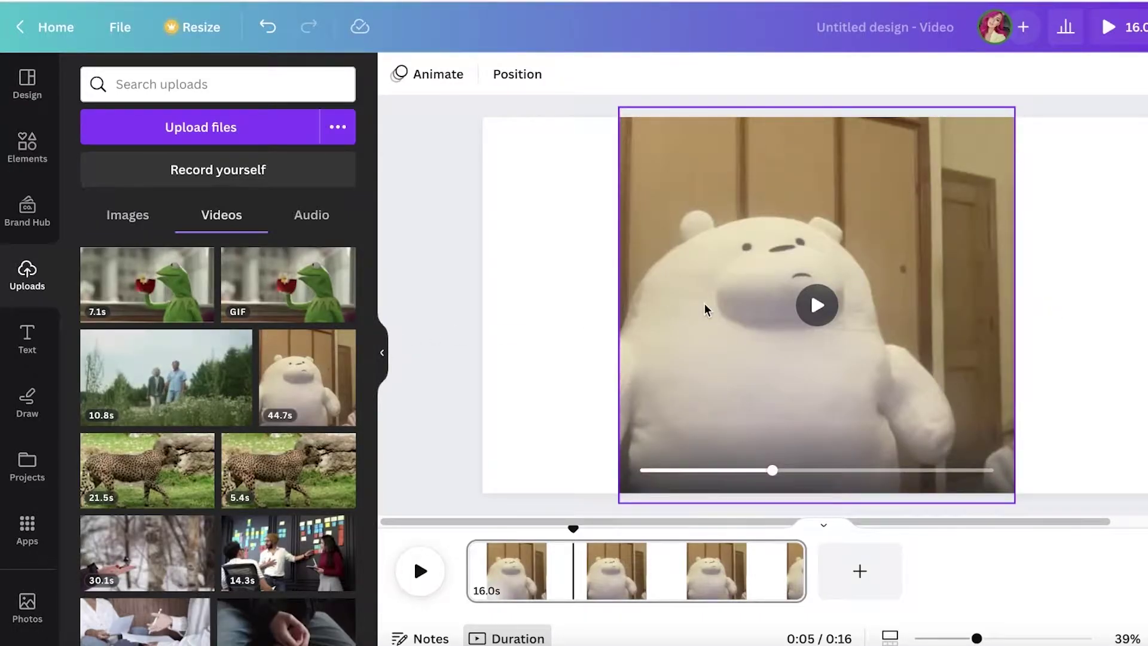
pyautogui.click(1135, 220)
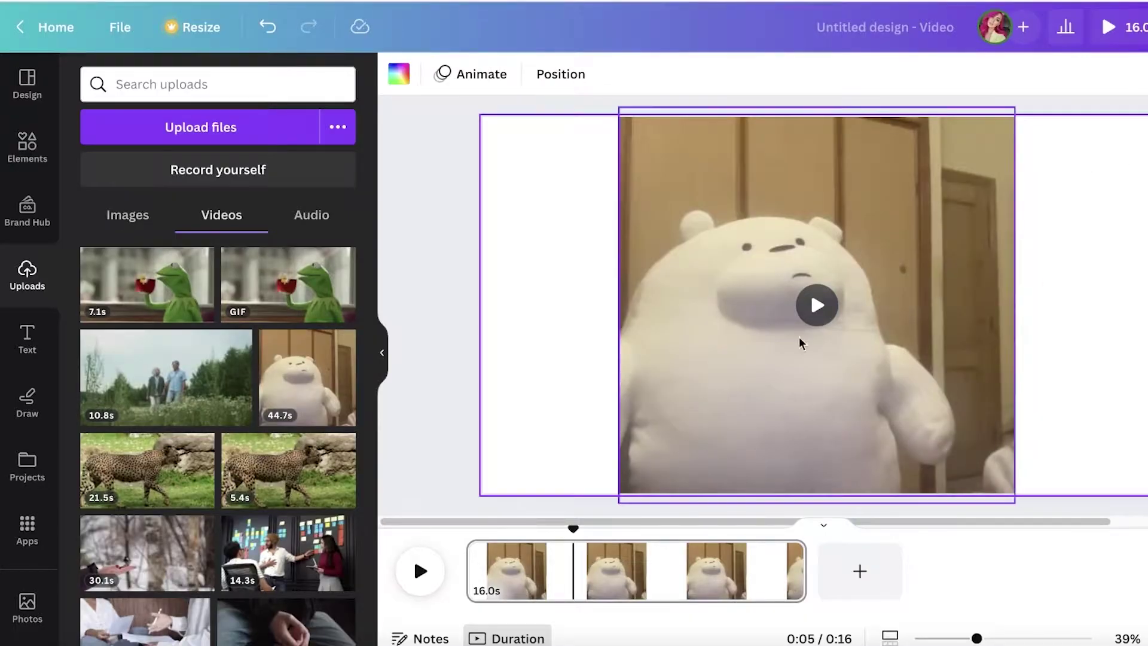
pyautogui.click(455, 333)
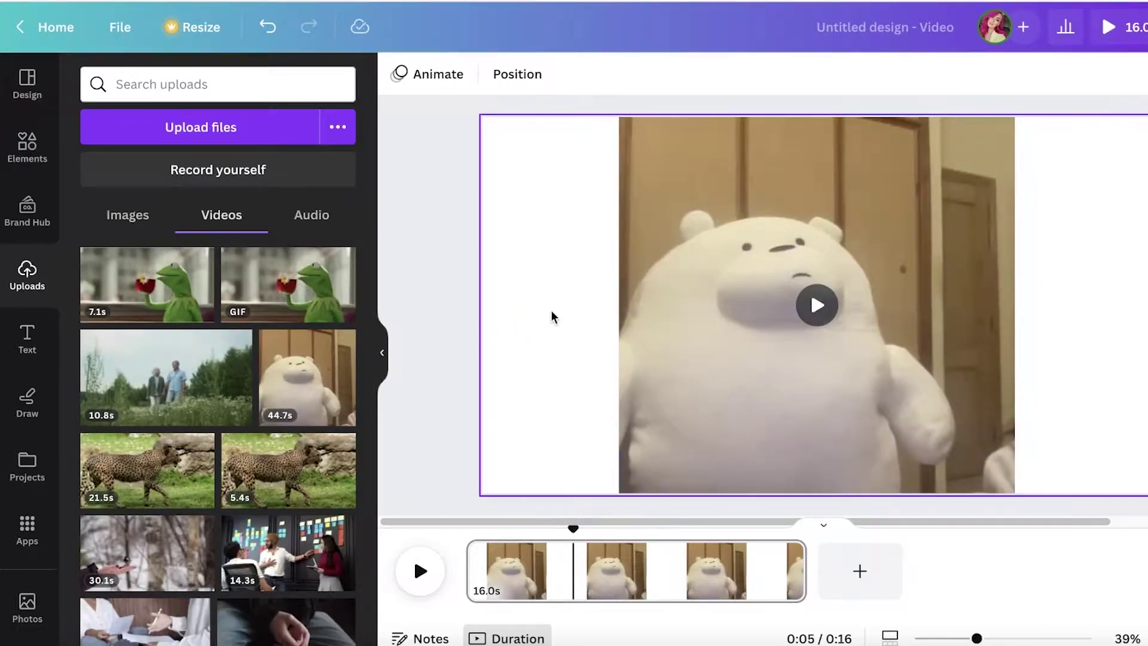
# Step: Search the elements library for "frame" and browse all results in the Frames category
pyautogui.click(32, 171)
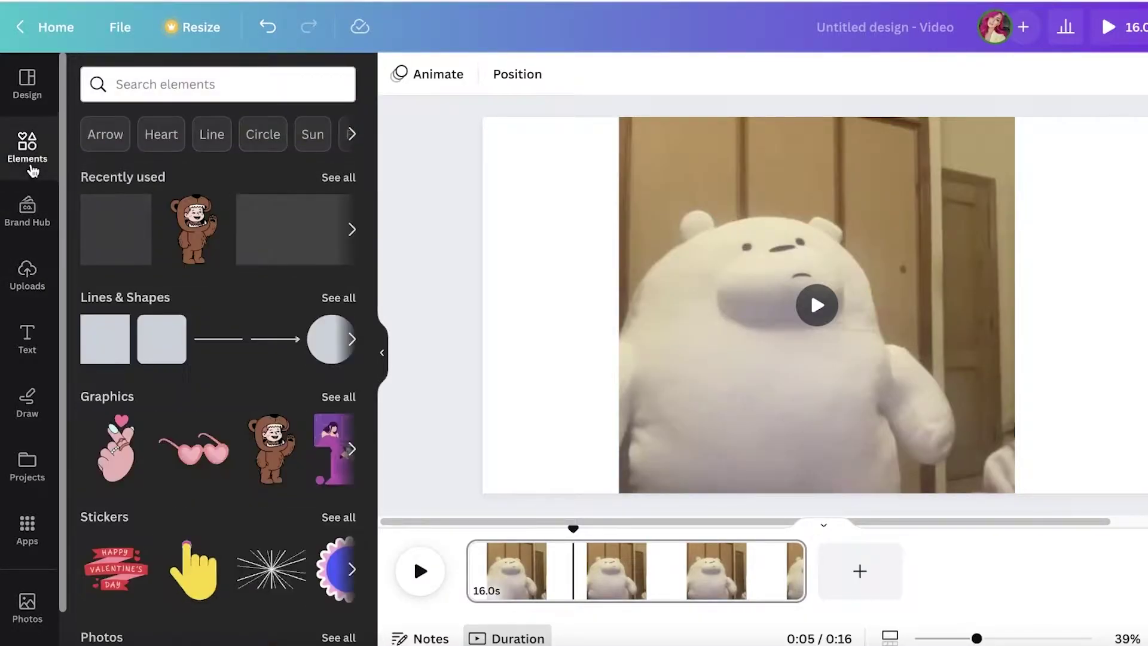
pyautogui.click(27, 276)
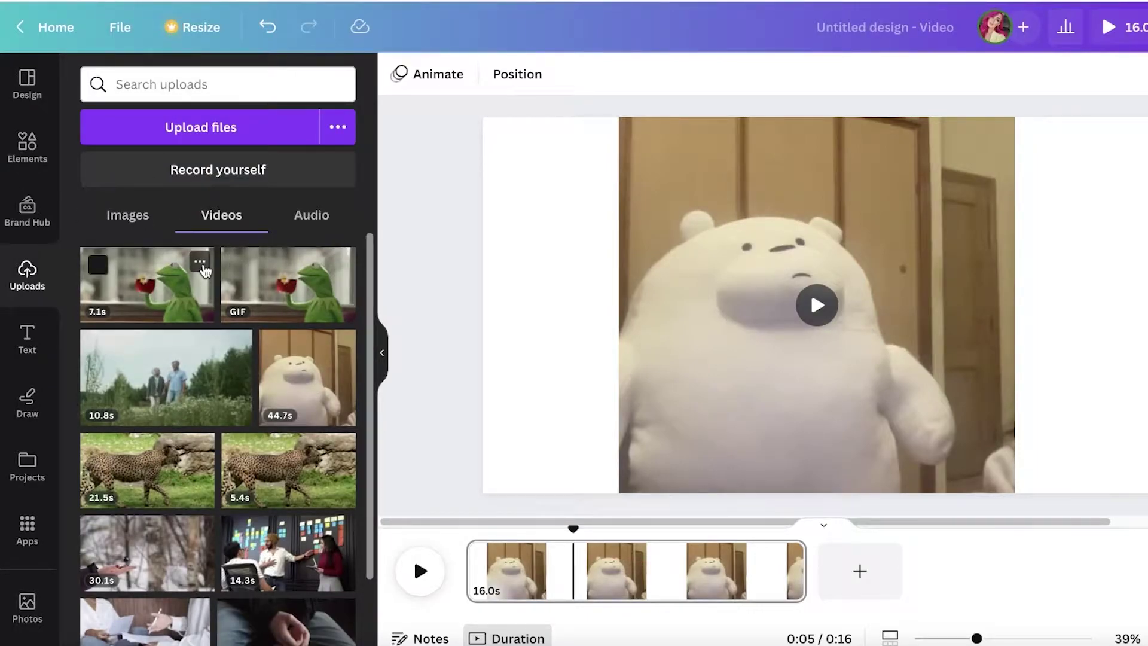
pyautogui.click(28, 170)
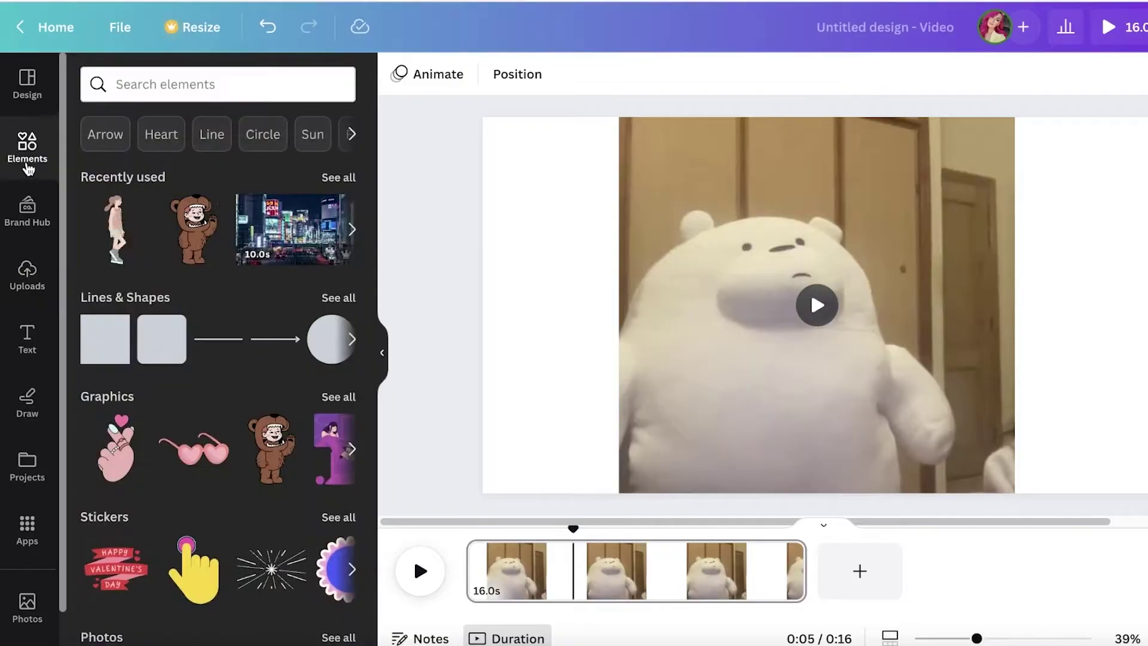
pyautogui.click(251, 91)
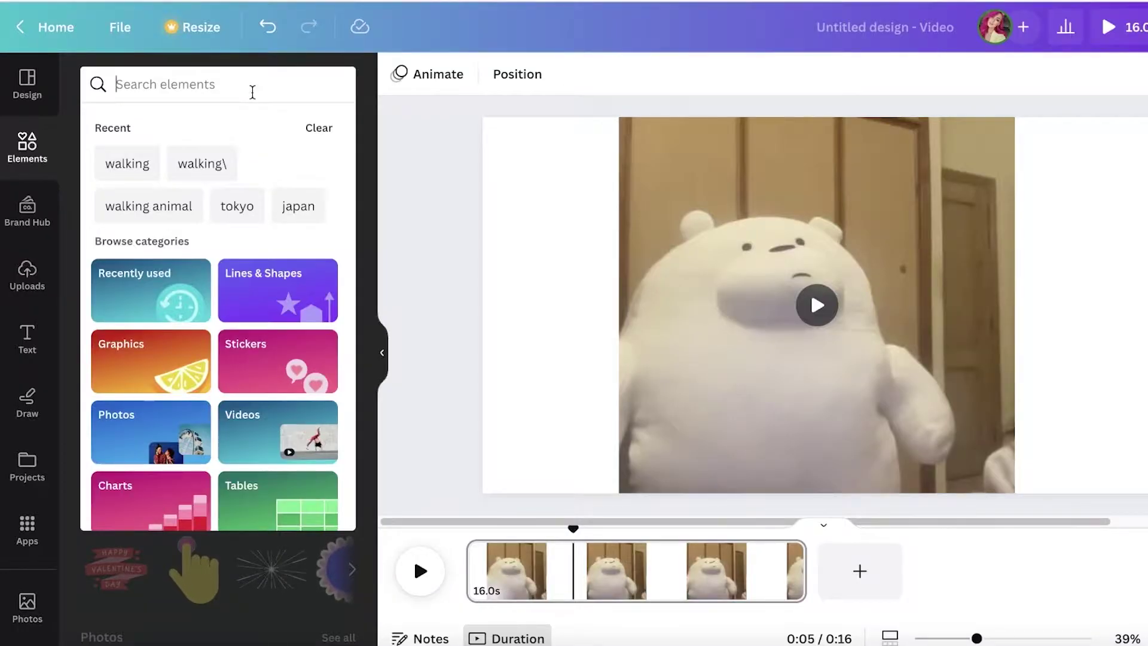
pyautogui.write('frame')
pyautogui.press('Return')
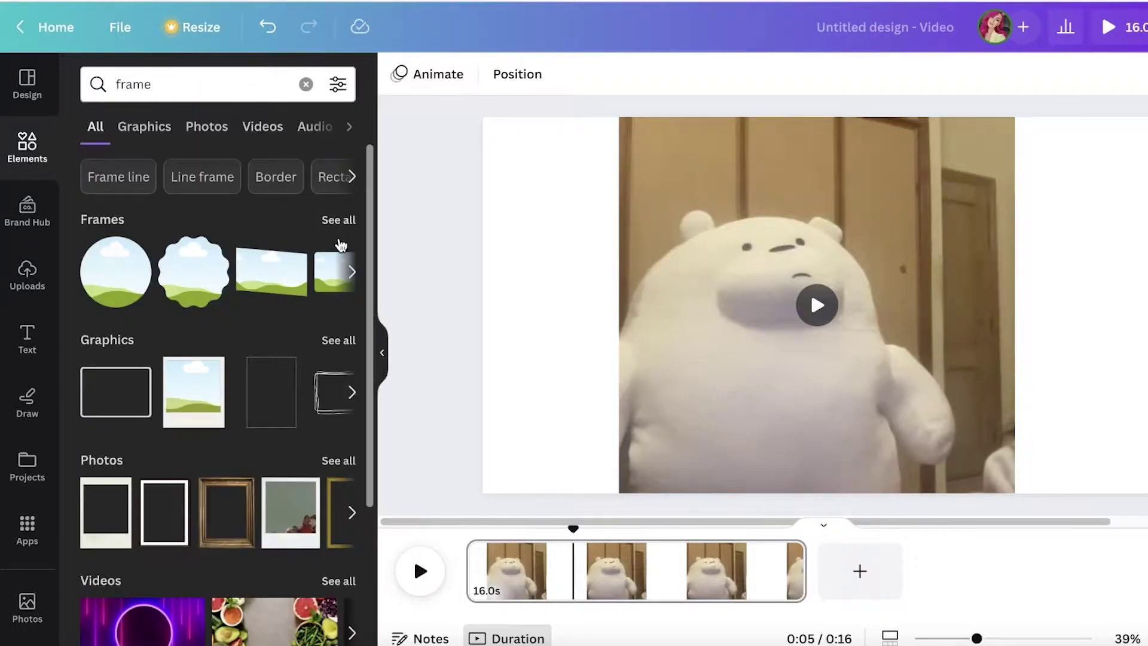
pyautogui.click(333, 227)
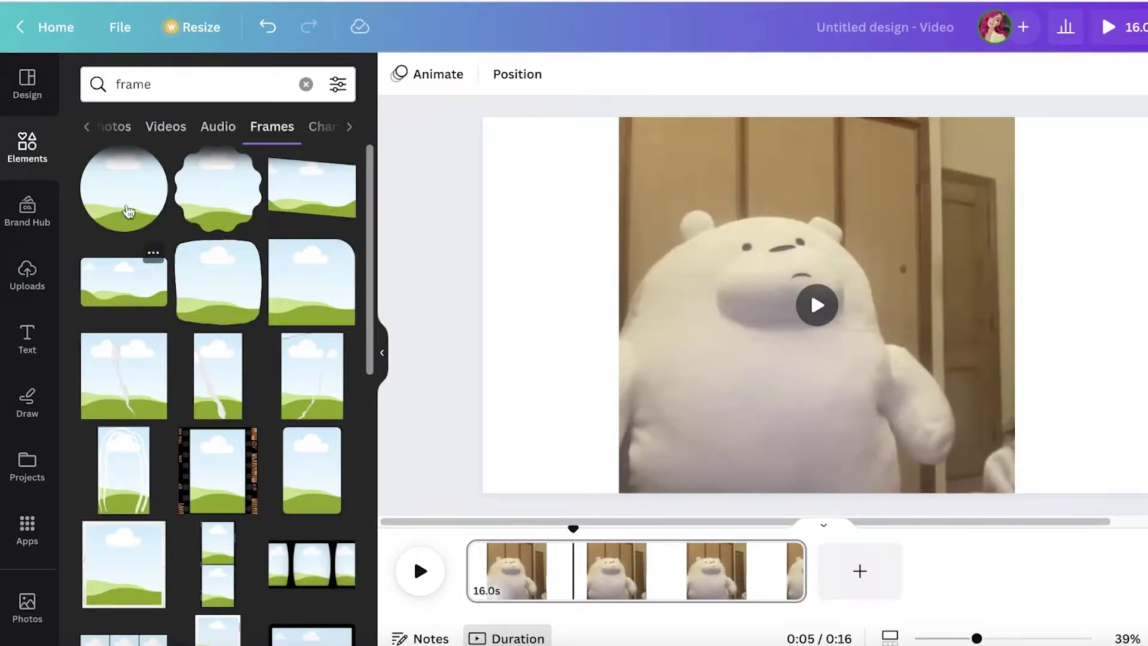
pyautogui.scroll(-8, 277, 336)
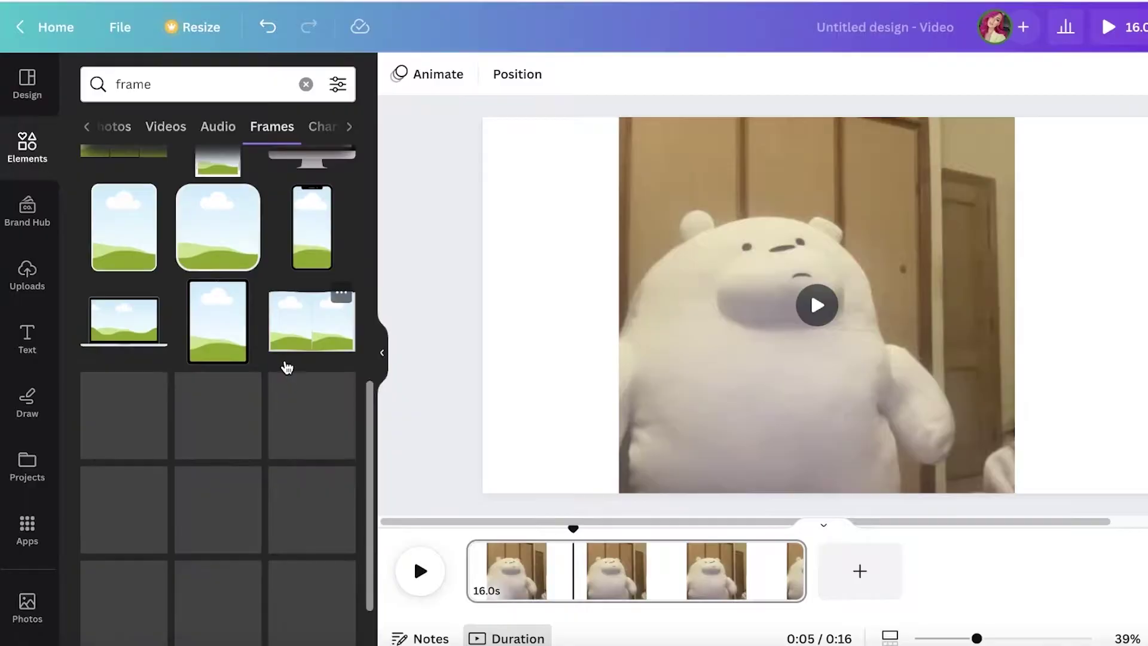
pyautogui.scroll(5, 266, 363)
# Step: Refine the elements search to "rectangle frame" within the Frames category
pyautogui.click(167, 87)
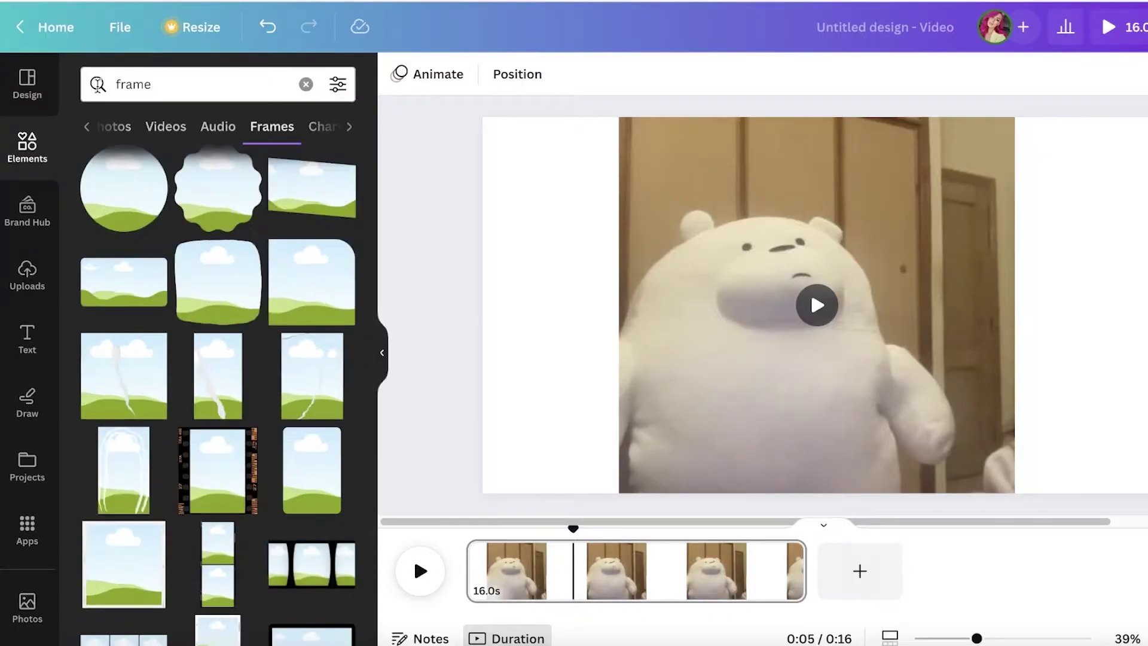
pyautogui.click(112, 87)
pyautogui.write('rectangle')
pyautogui.press('Return')
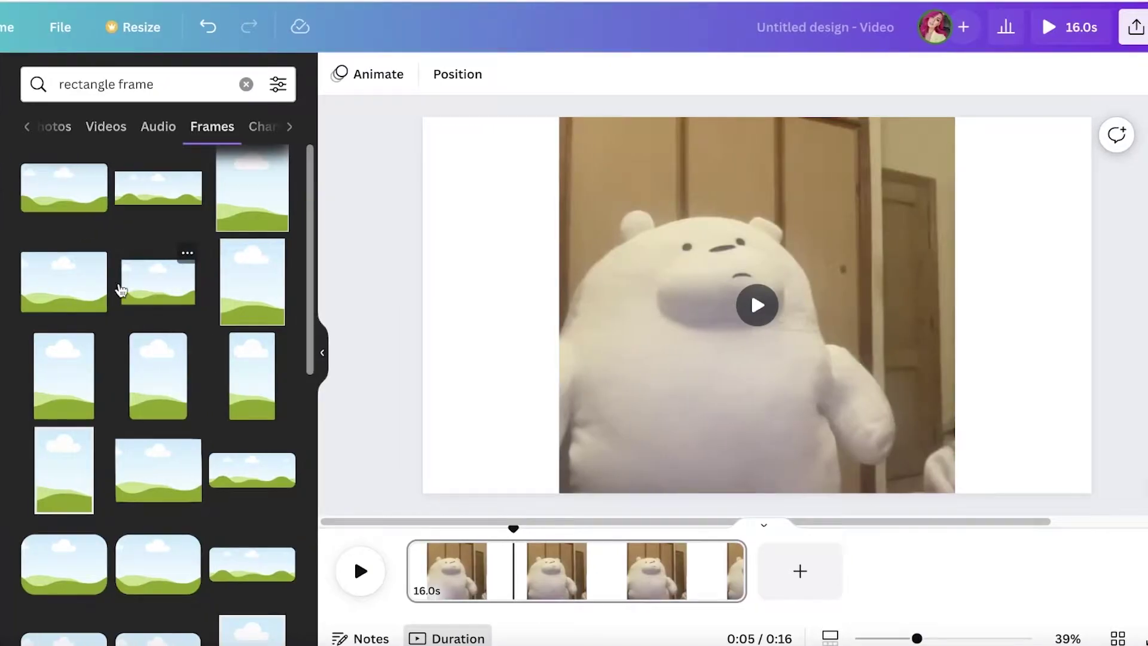
# Step: Add a landscape rectangle frame and enlarge it to cover most of the bear video
pyautogui.click(138, 284)
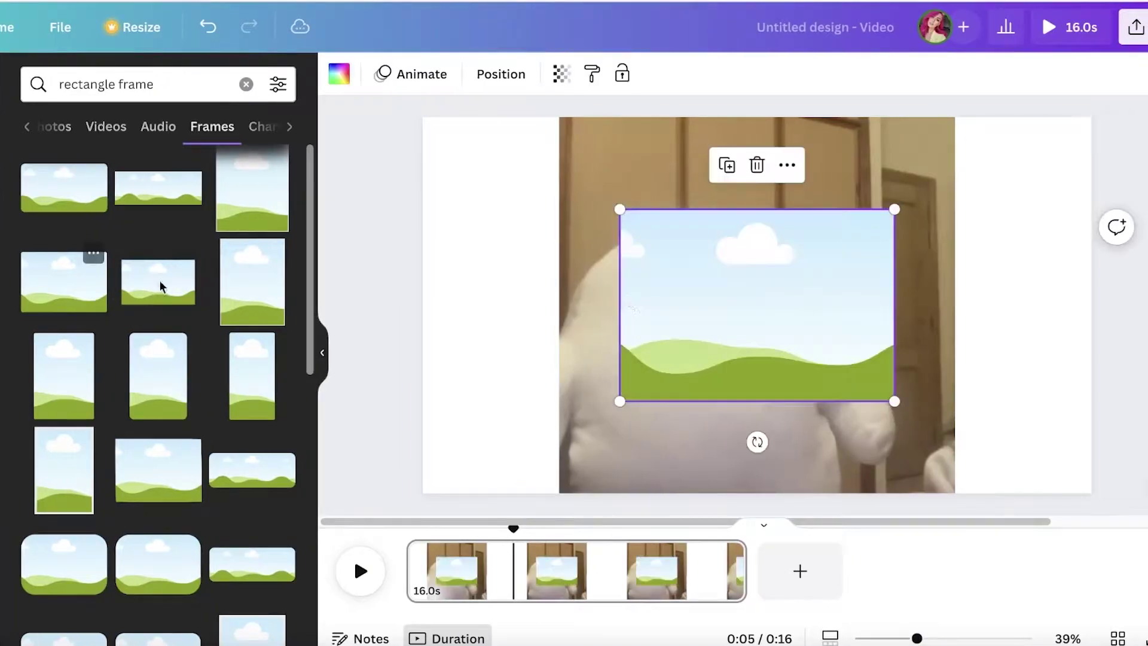
pyautogui.moveTo(785, 300); pyautogui.dragTo(590, 199)
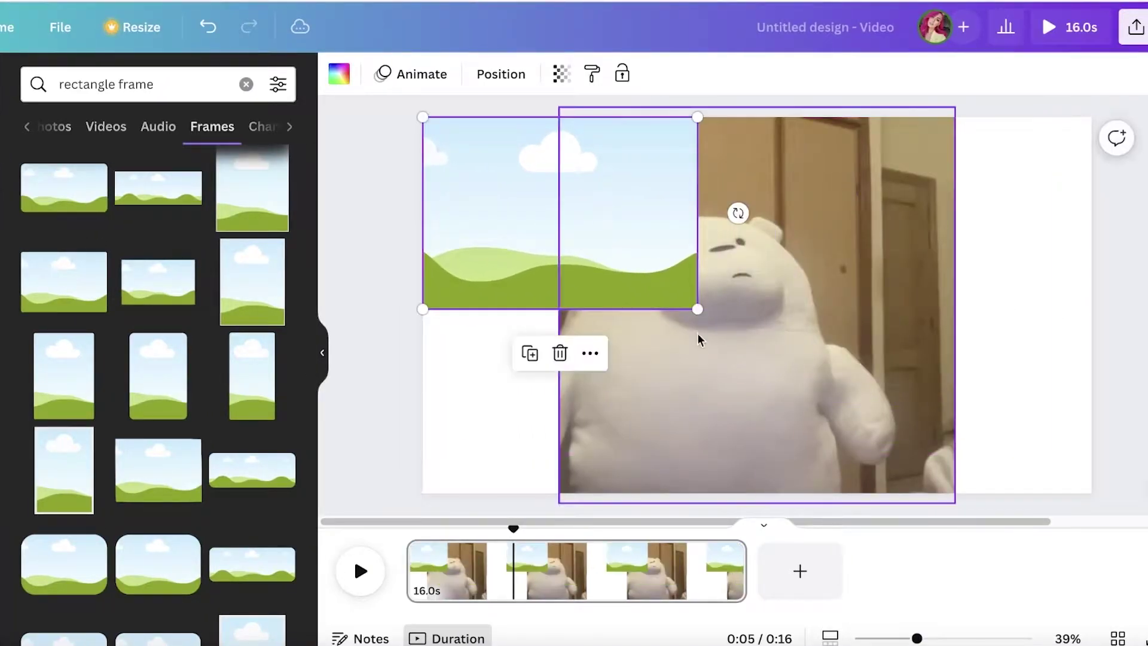
pyautogui.moveTo(695, 309); pyautogui.dragTo(1016, 407)
pyautogui.moveTo(688, 343); pyautogui.dragTo(759, 343)
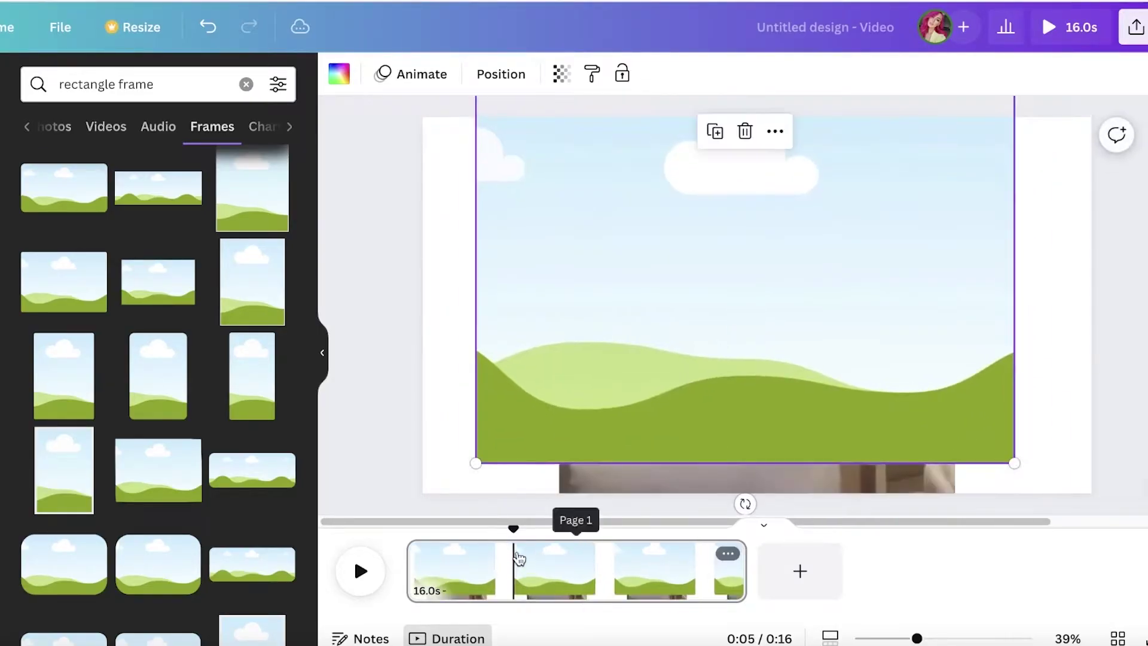
# Step: Try to bring in another rectangle frame at the 4-second mark, and toggle the timeline's visibility
pyautogui.click(494, 559)
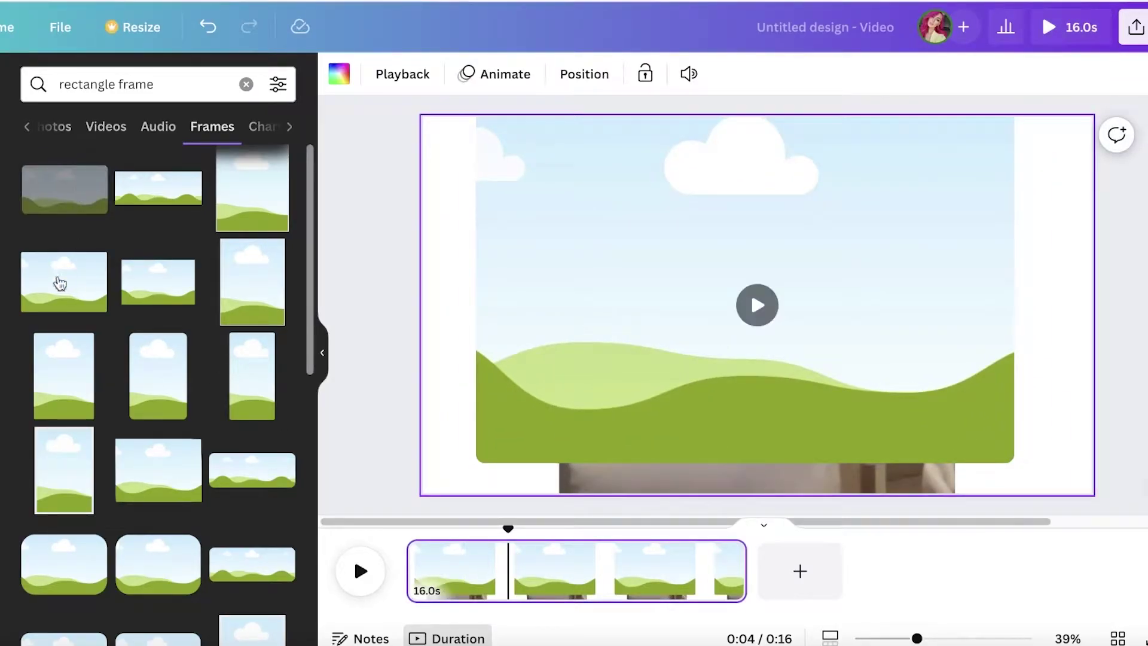
pyautogui.moveTo(59, 280); pyautogui.dragTo(123, 379)
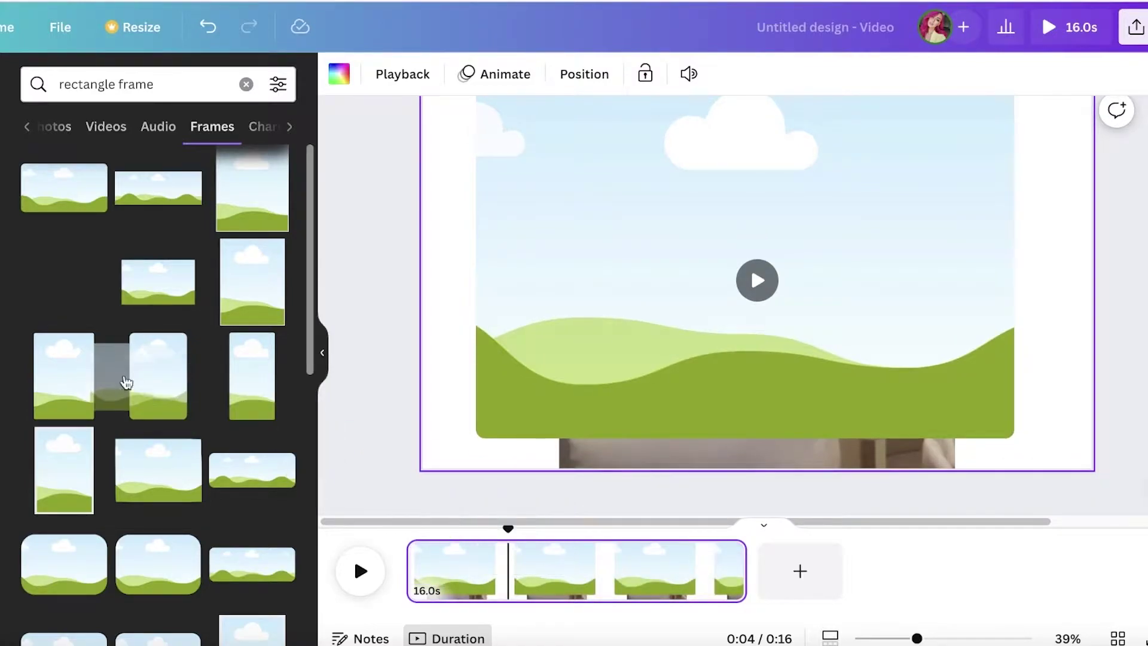
pyautogui.click(765, 530)
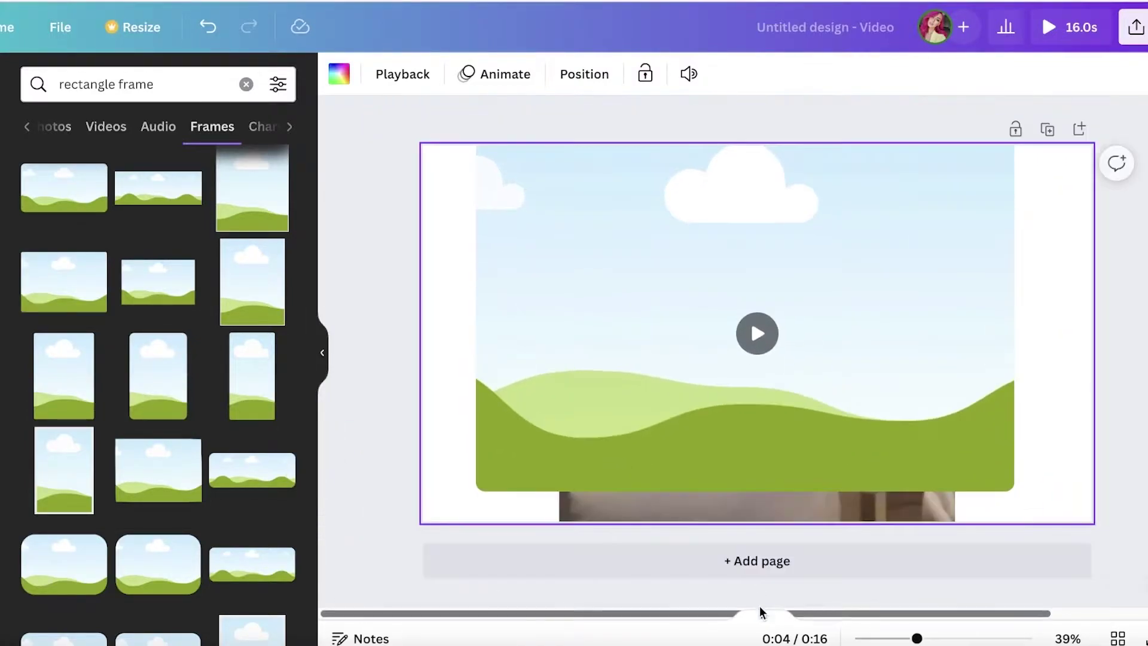
pyautogui.click(756, 564)
pyautogui.click(616, 562)
# Step: Delete the enlarged rectangle frame covering the bear video
pyautogui.click(729, 426)
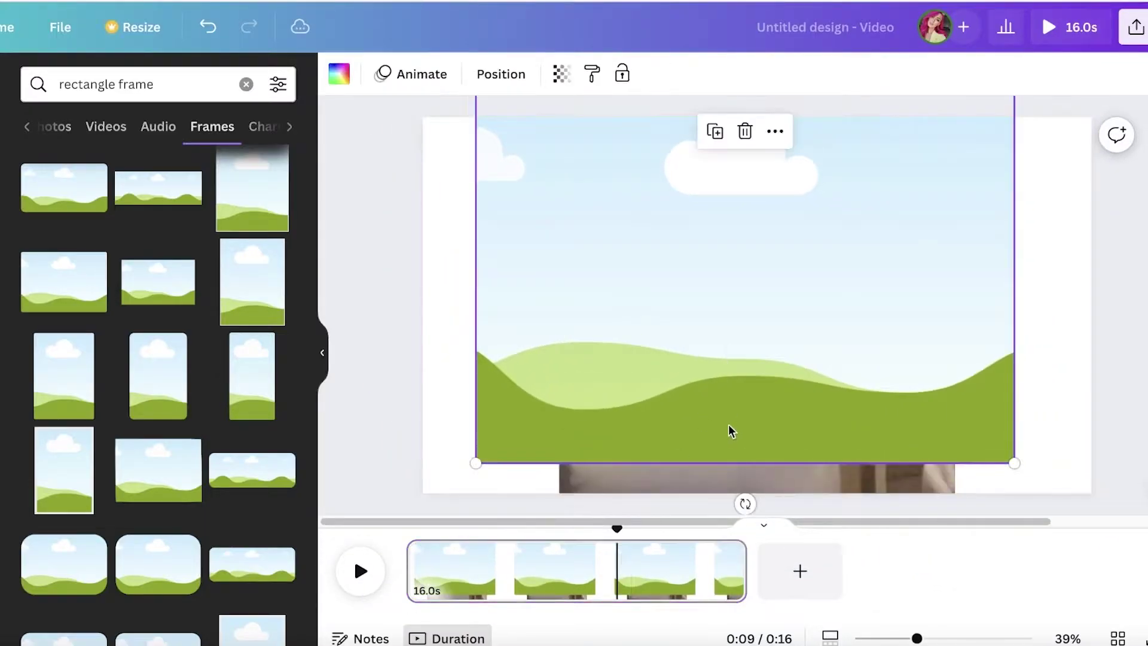
pyautogui.moveTo(622, 303); pyautogui.dragTo(675, 393)
pyautogui.press('Delete')
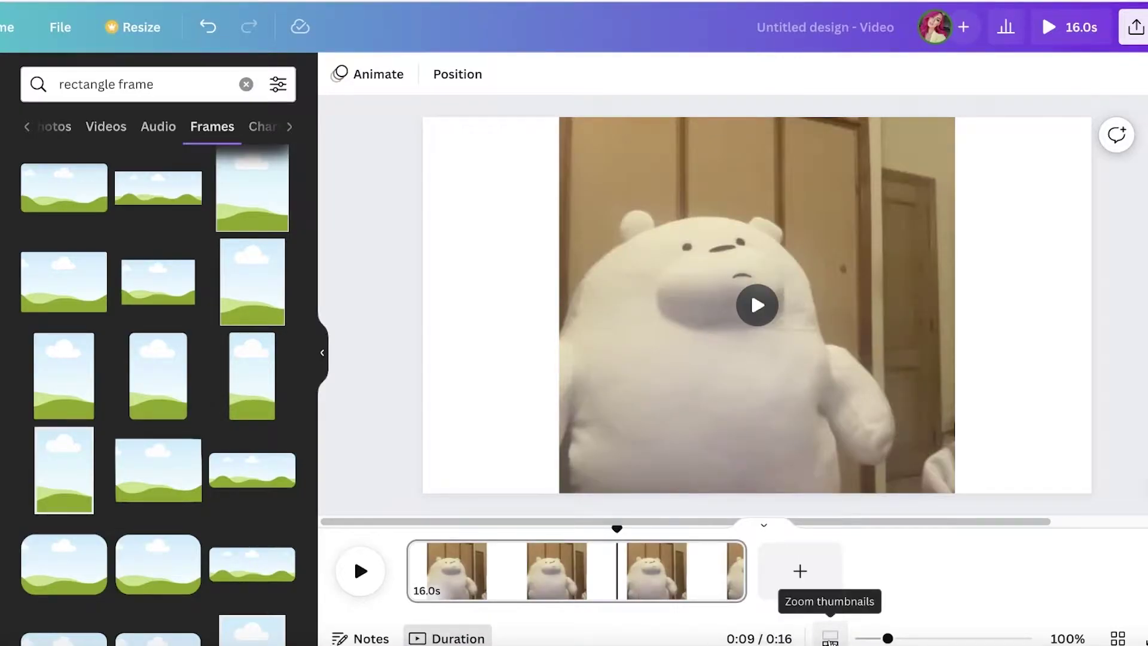
# Step: Try to place a rectangle frame directly on the timeline near the 5-second mark, and delete it
pyautogui.click(522, 525)
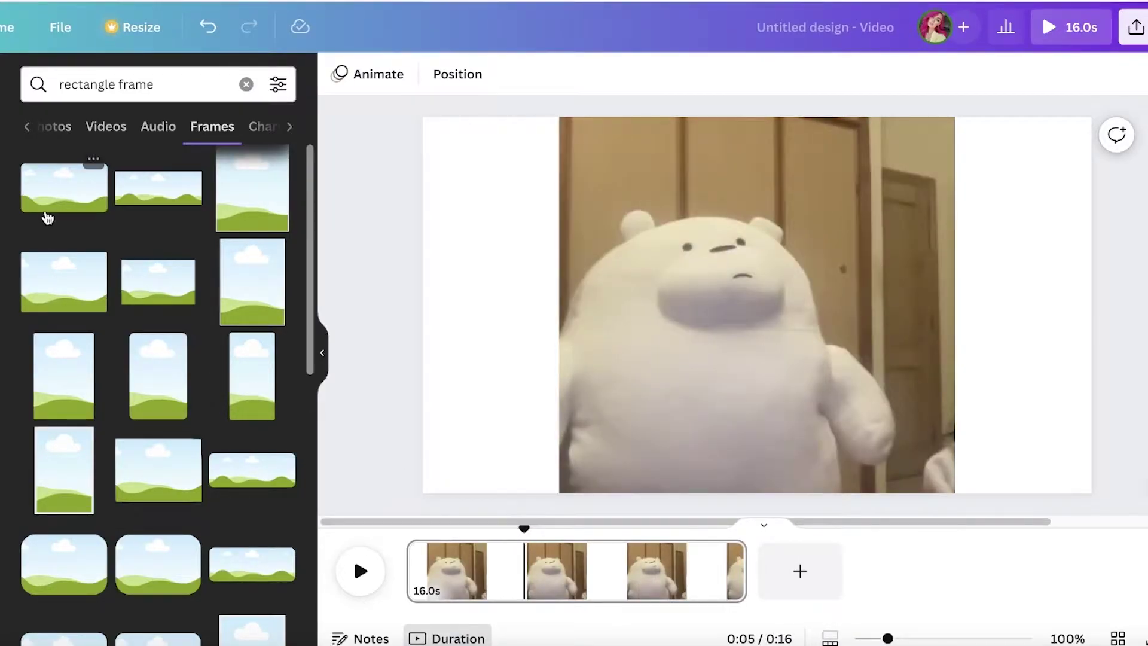
pyautogui.moveTo(46, 203); pyautogui.dragTo(556, 559)
pyautogui.press('Delete')
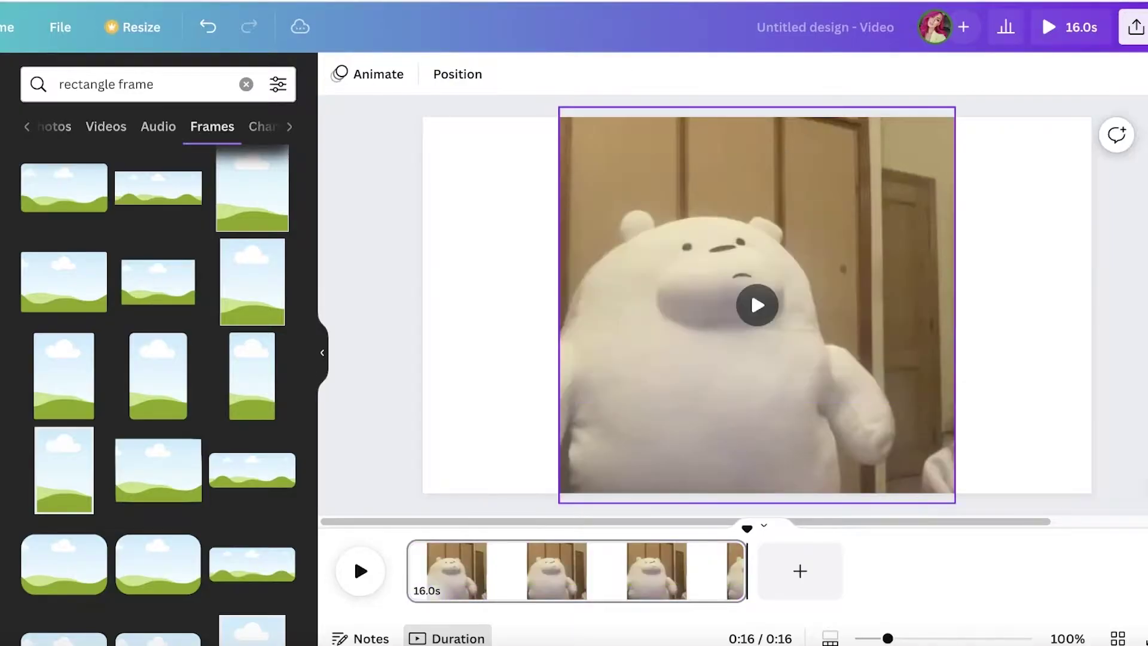
# Step: Add a landscape rectangle frame, enlarge it to cover most of the page, and centre it over the bear video
pyautogui.click(64, 281)
pyautogui.moveTo(658, 317); pyautogui.dragTo(464, 231)
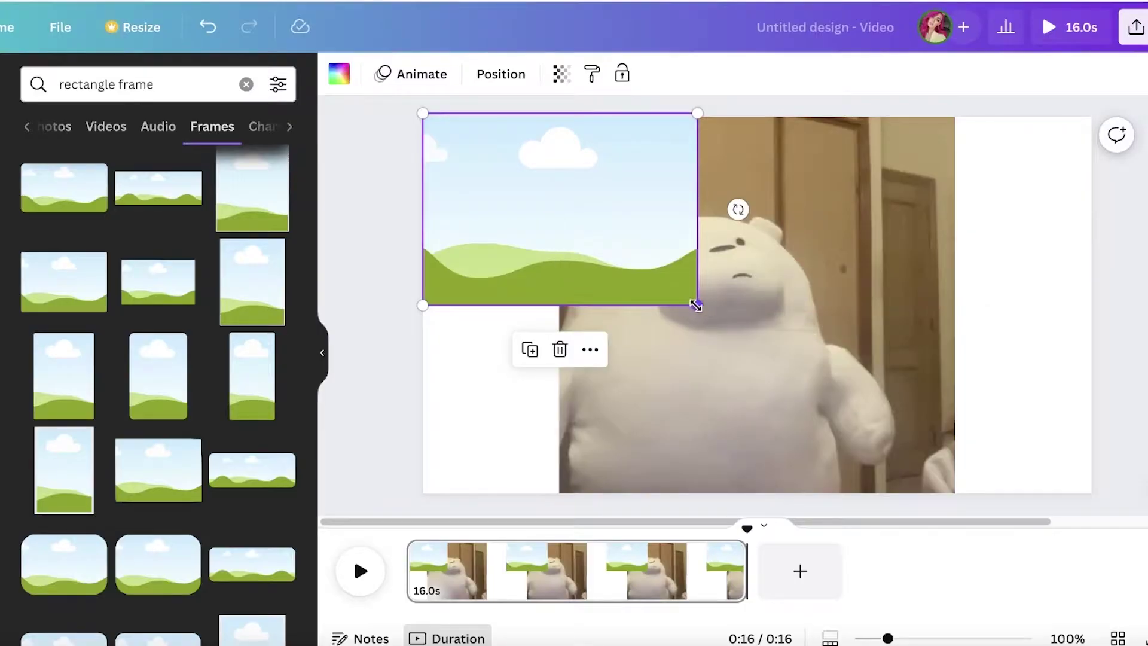
pyautogui.moveTo(696, 305); pyautogui.dragTo(1077, 457)
pyautogui.moveTo(792, 386); pyautogui.dragTo(841, 348)
pyautogui.moveTo(711, 221); pyautogui.dragTo(680, 250)
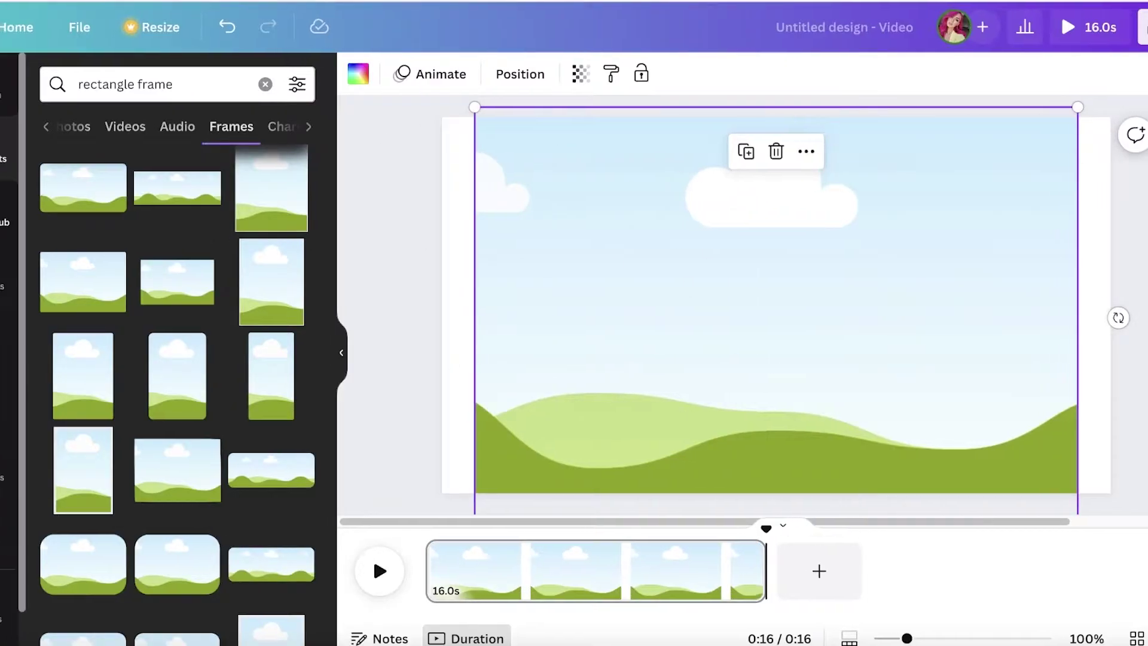
# Step: Search the stock videos for "desktop" and fill the frame with the clip of the man in a pink shirt at a computer
pyautogui.click(21, 286)
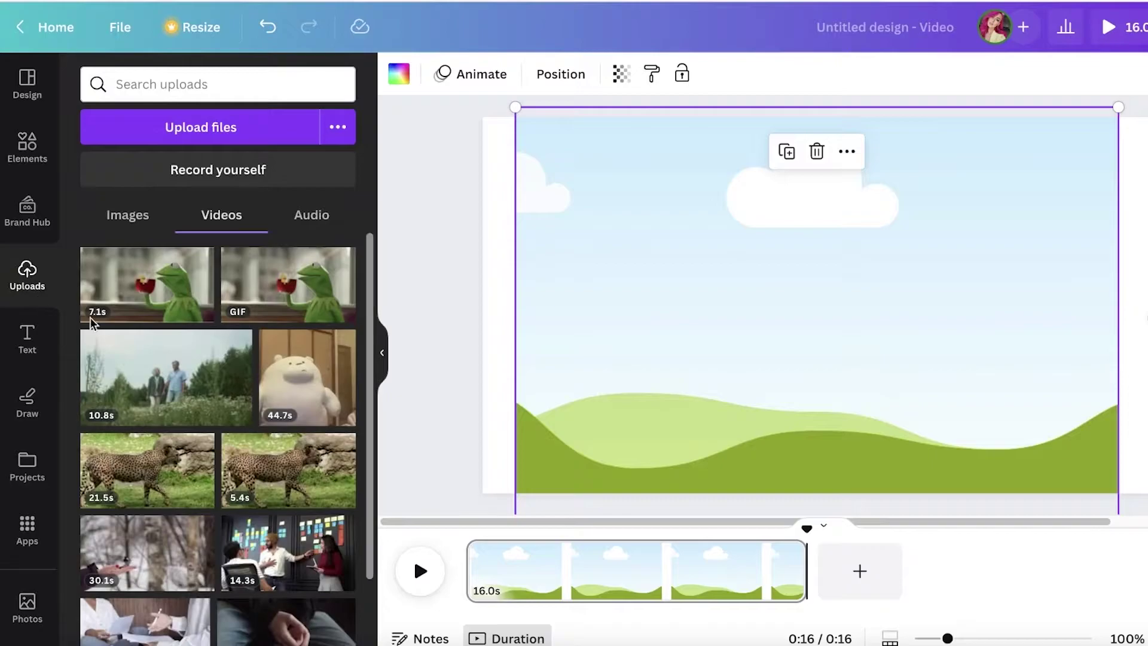
pyautogui.click(43, 159)
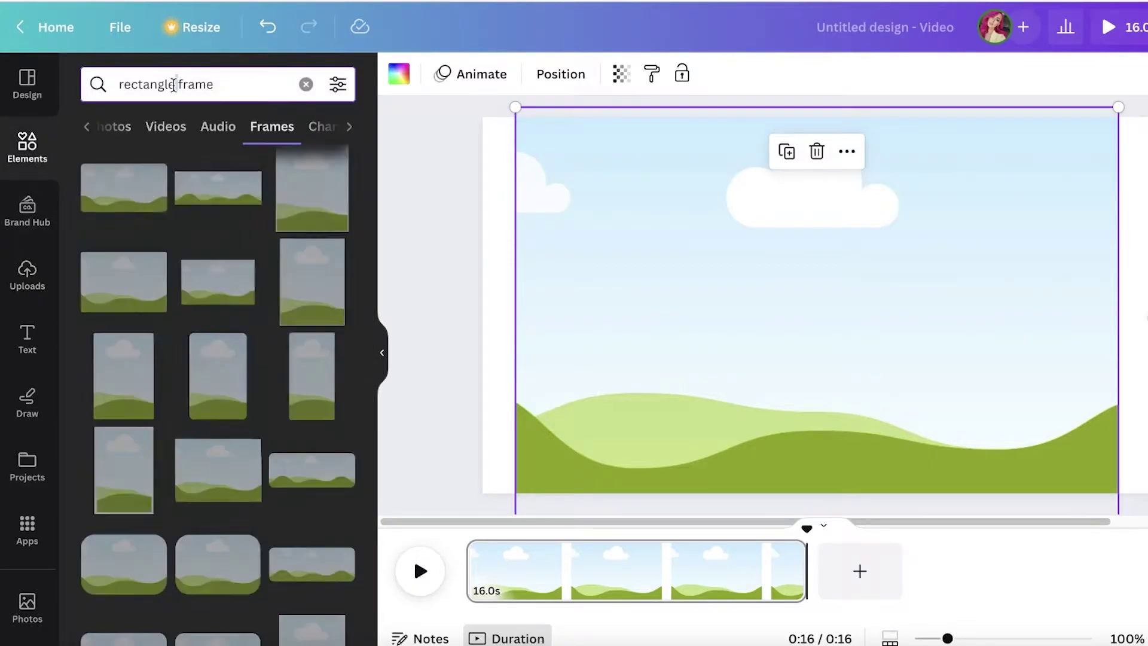
pyautogui.click(306, 84)
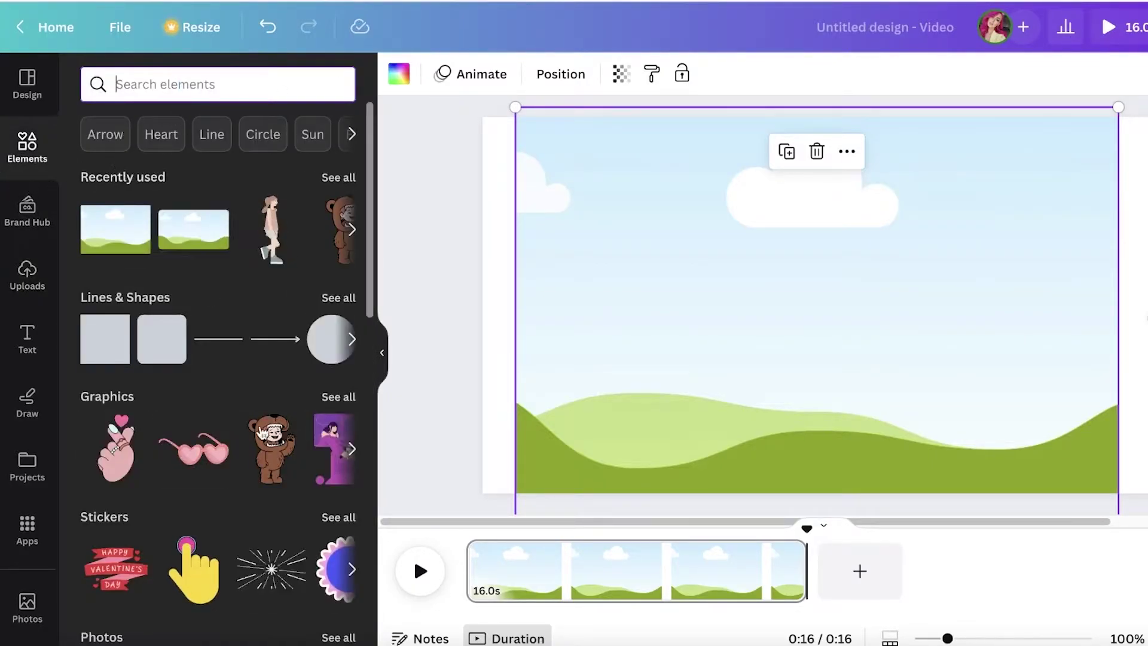
pyautogui.scroll(-7, 241, 431)
pyautogui.click(345, 349)
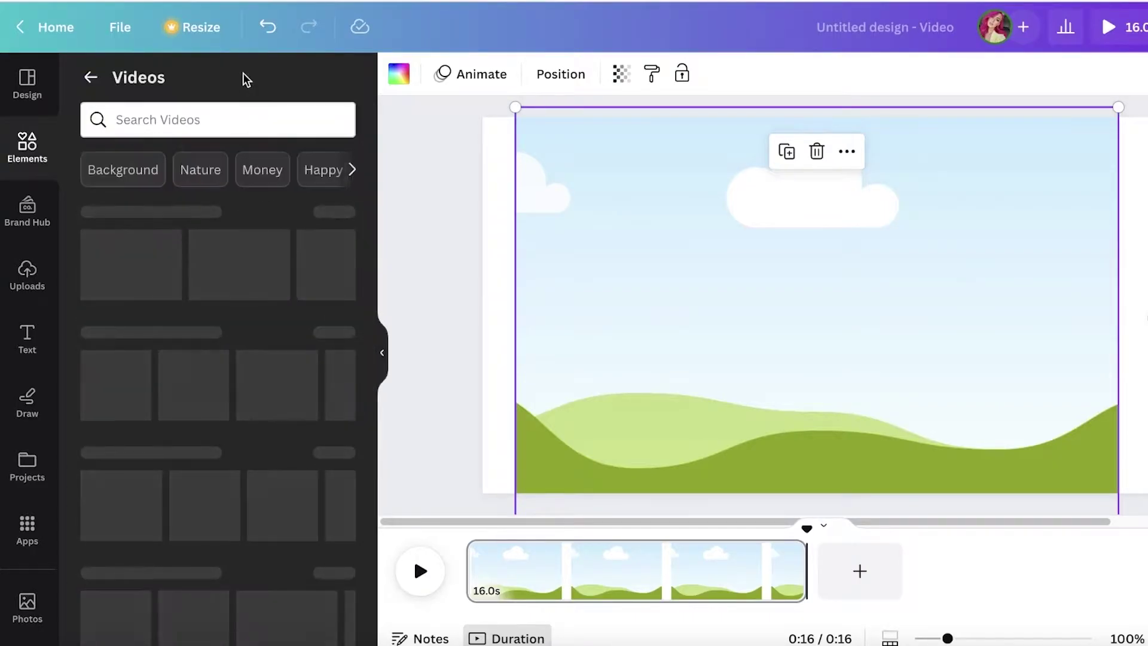
pyautogui.click(223, 118)
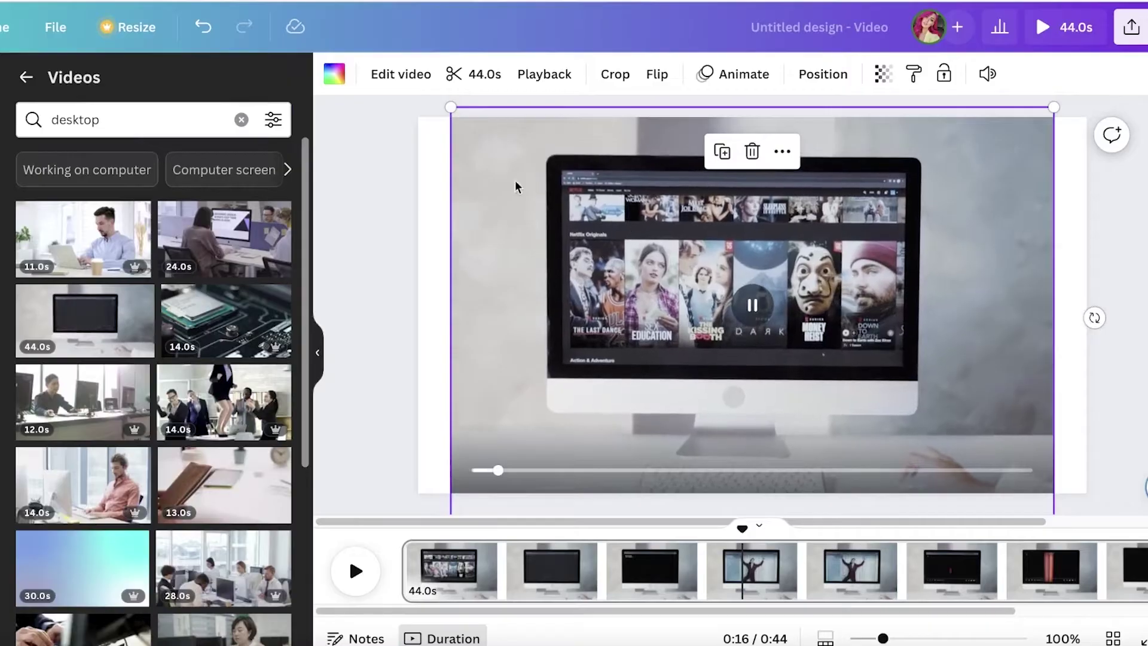
pyautogui.click(474, 73)
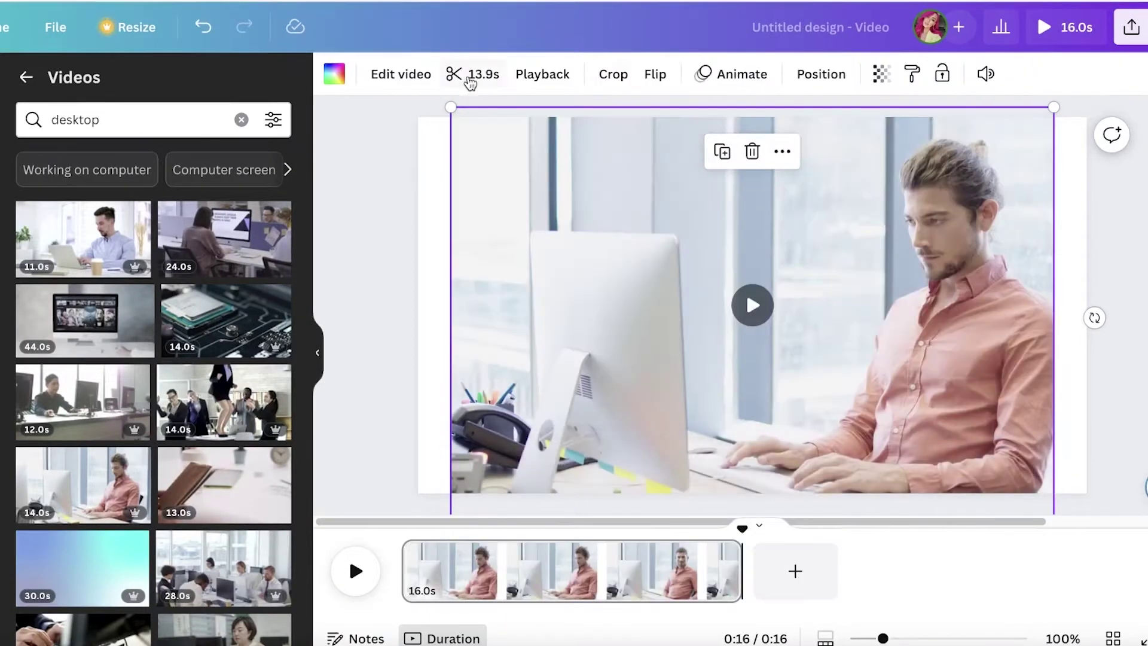
# Step: Trim the framed clip of the man at the computer to 1.4 s
pyautogui.click(470, 78)
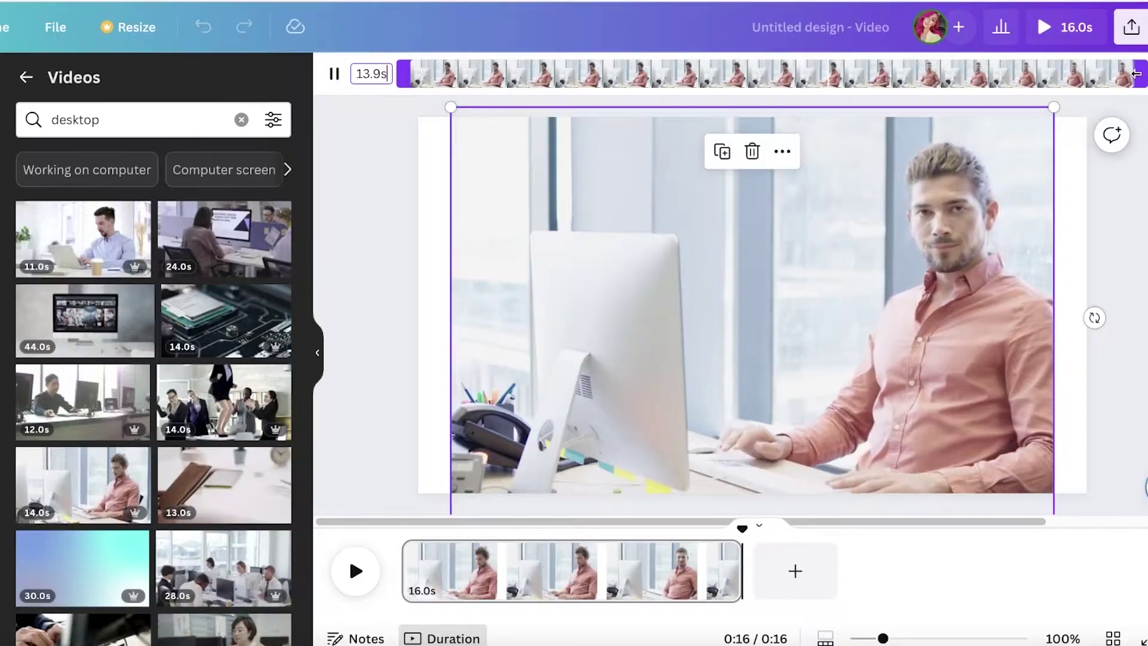
pyautogui.moveTo(1120, 75); pyautogui.dragTo(500, 81)
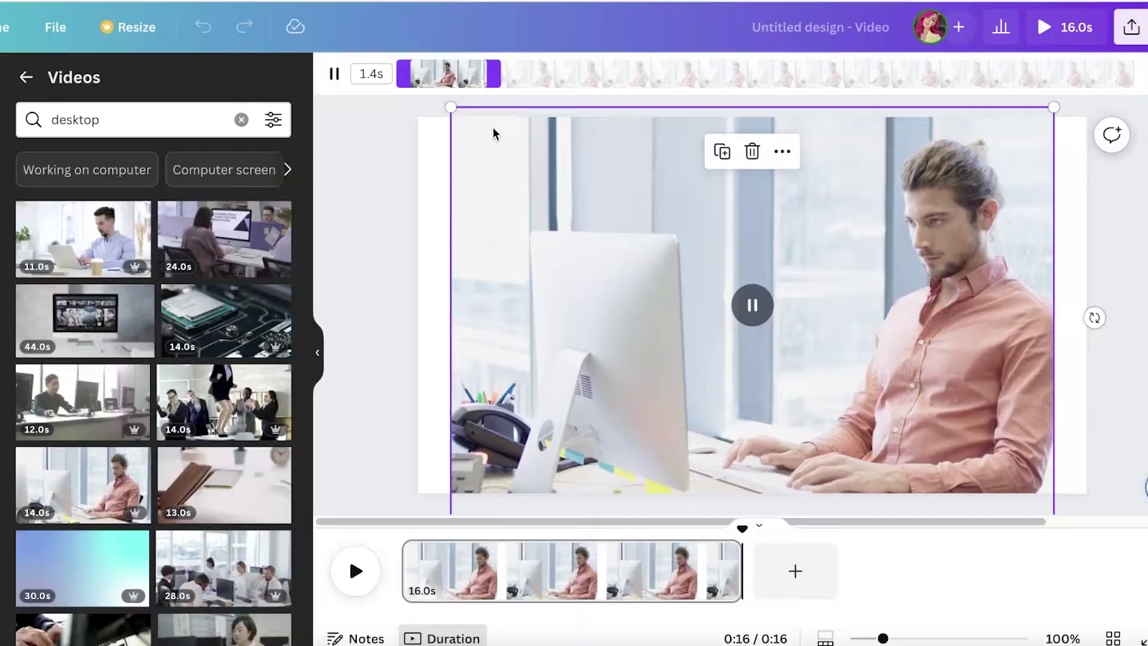
pyautogui.click(367, 220)
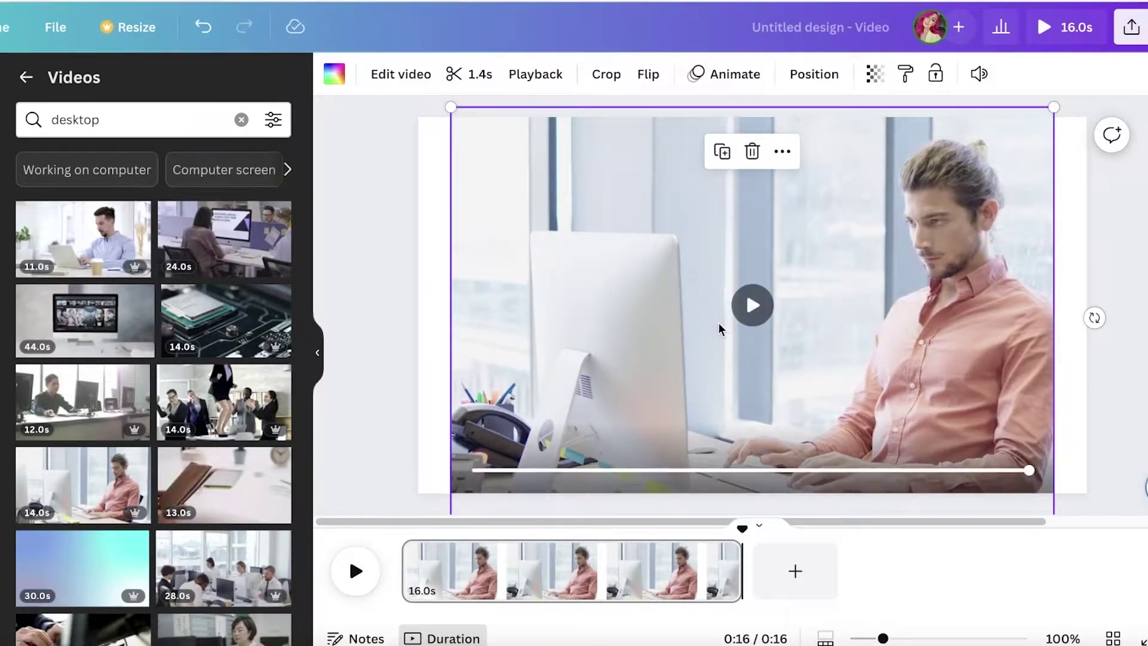
pyautogui.click(422, 233)
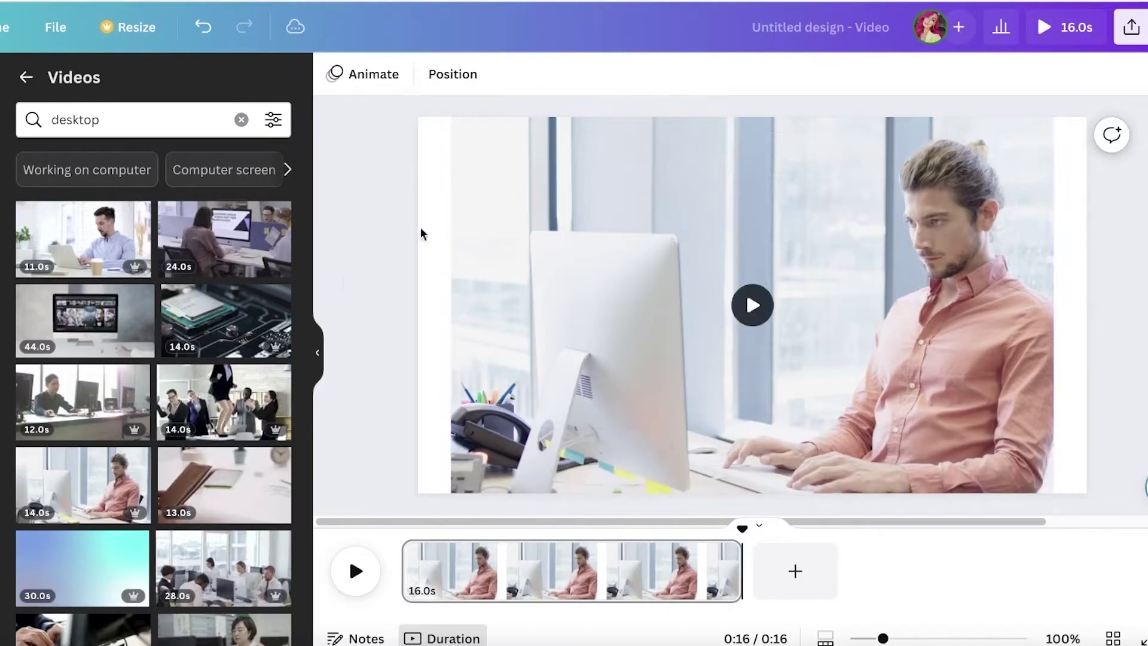
# Step: Return the playhead to the start of the video and show the framed clip's timing
pyautogui.moveTo(742, 529); pyautogui.dragTo(402, 532)
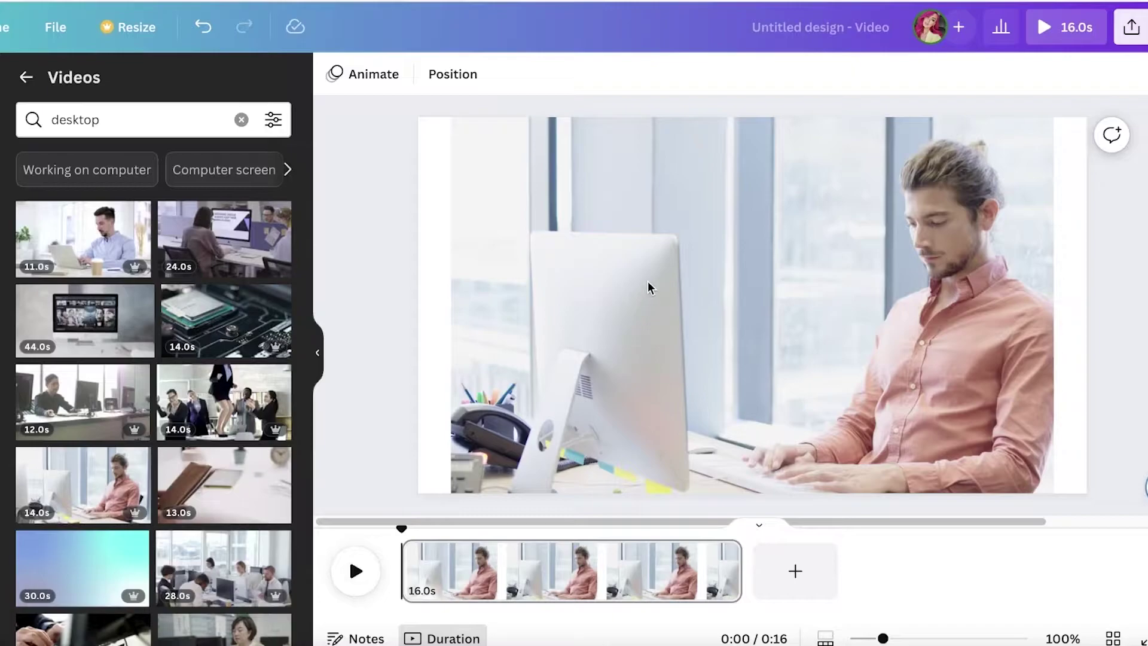
pyautogui.click(675, 248)
pyautogui.moveTo(599, 218)
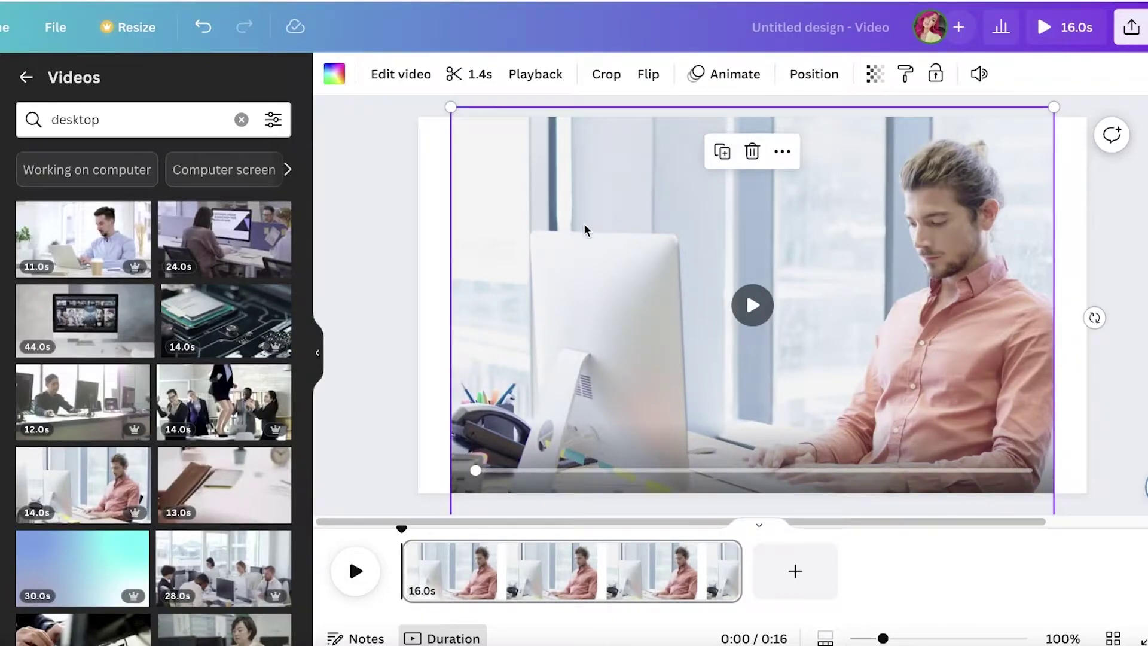
pyautogui.rightClick(586, 230)
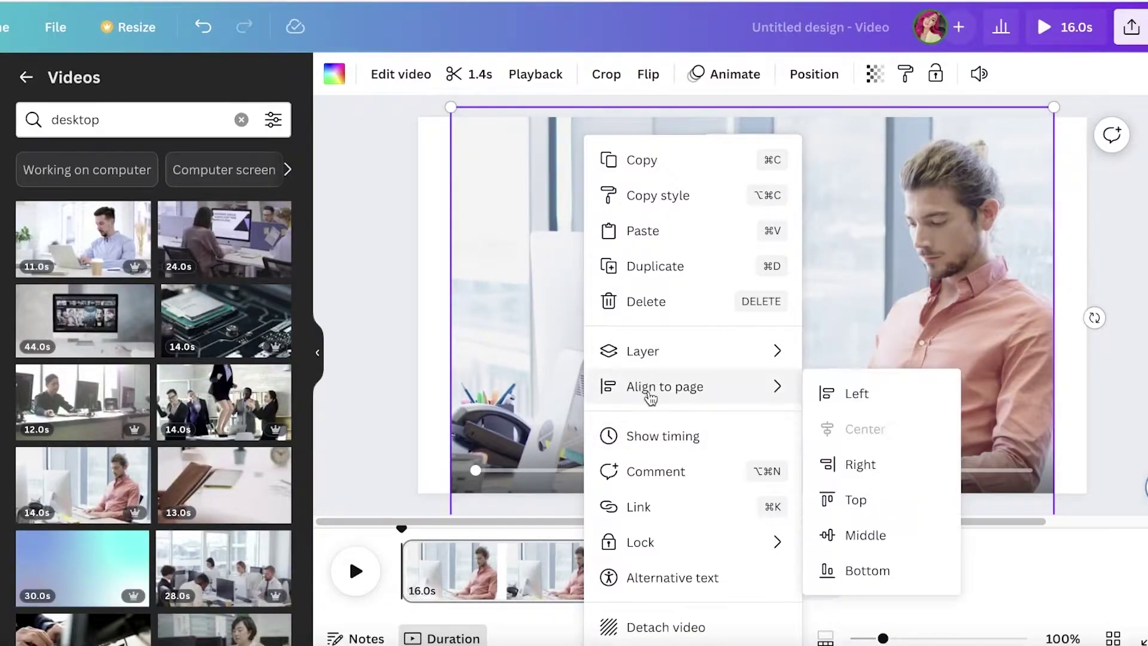
pyautogui.click(626, 447)
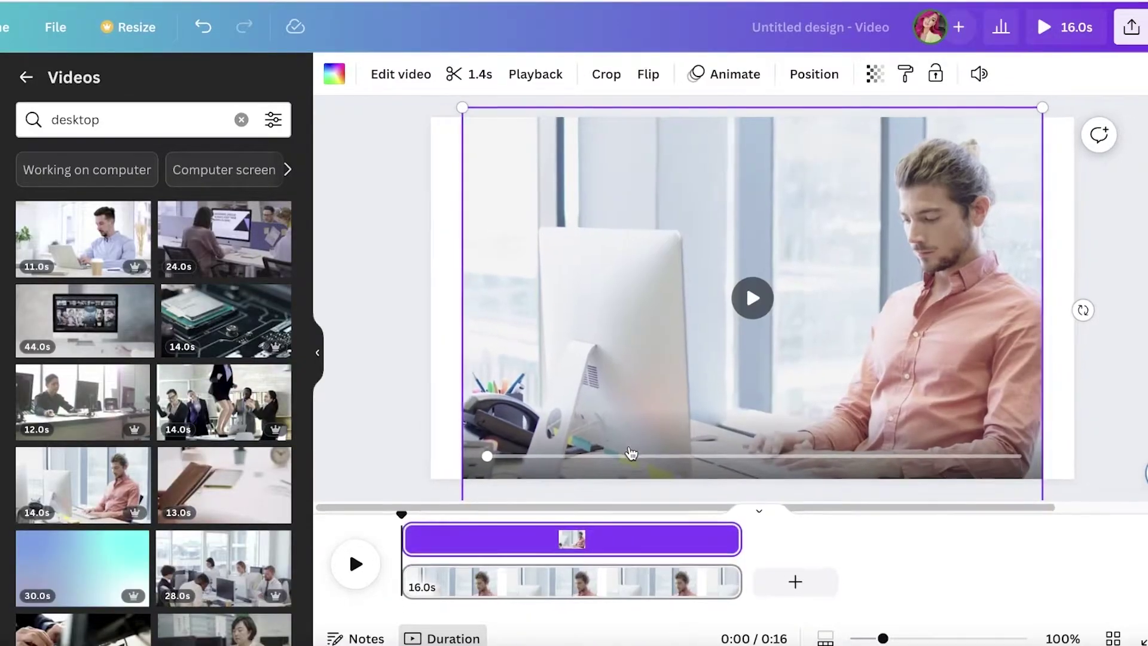
# Step: Scrub through the framed clip's timing bar and the page below it to examine how long the clip stays on screen
pyautogui.click(557, 539)
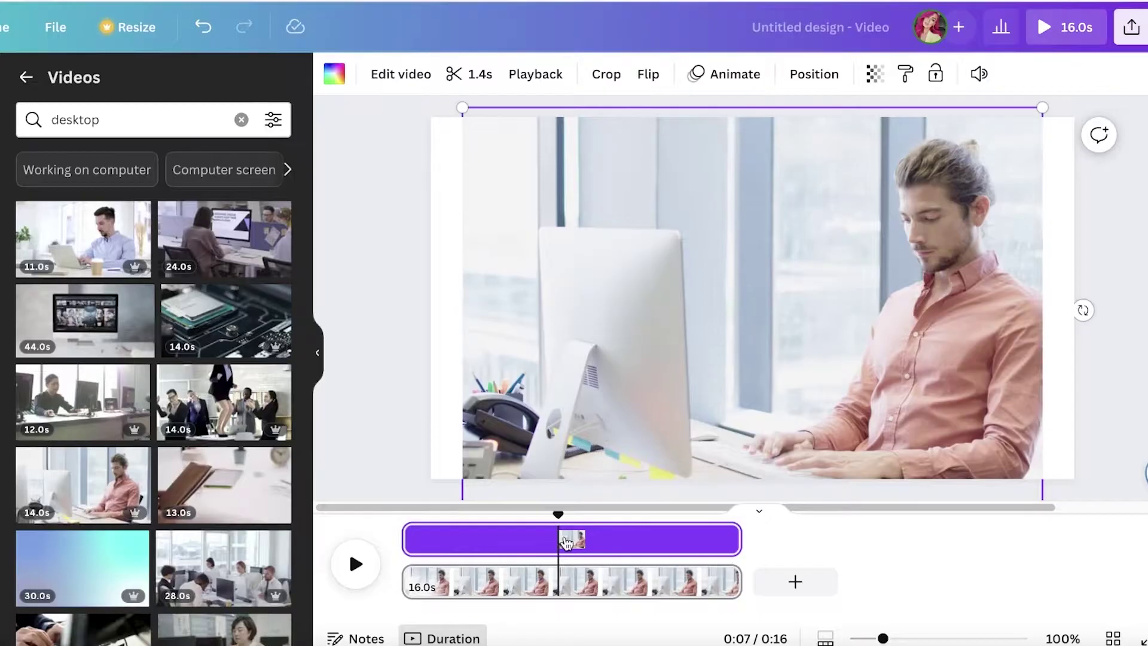
pyautogui.moveTo(502, 586); pyautogui.dragTo(484, 564)
pyautogui.click(573, 547)
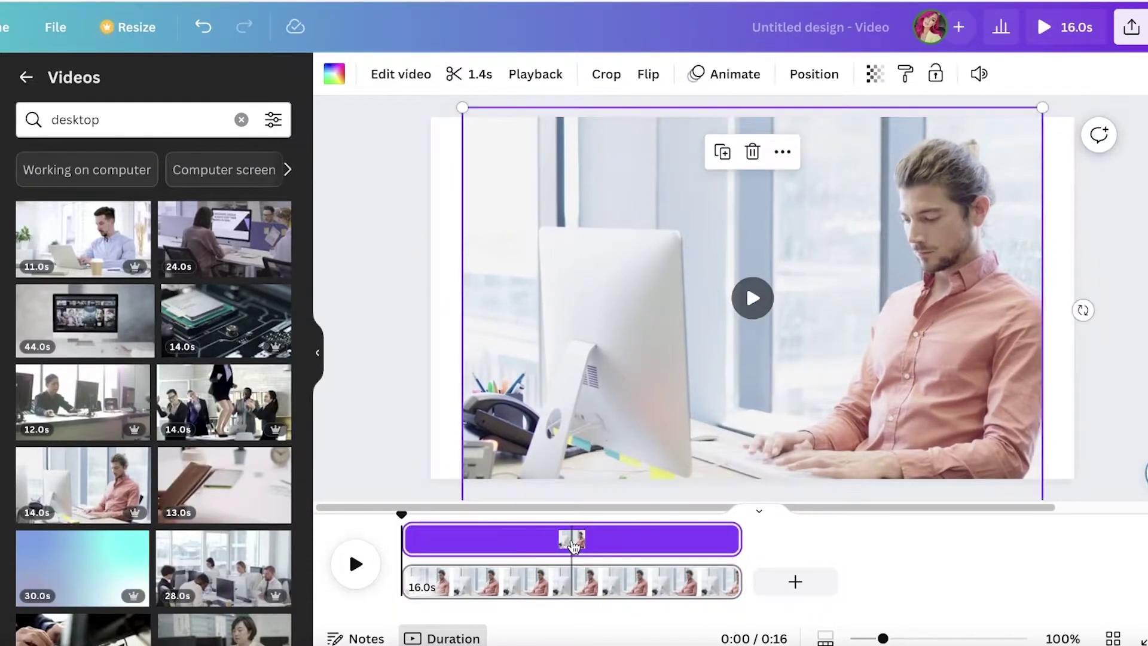
pyautogui.moveTo(555, 518); pyautogui.dragTo(601, 523)
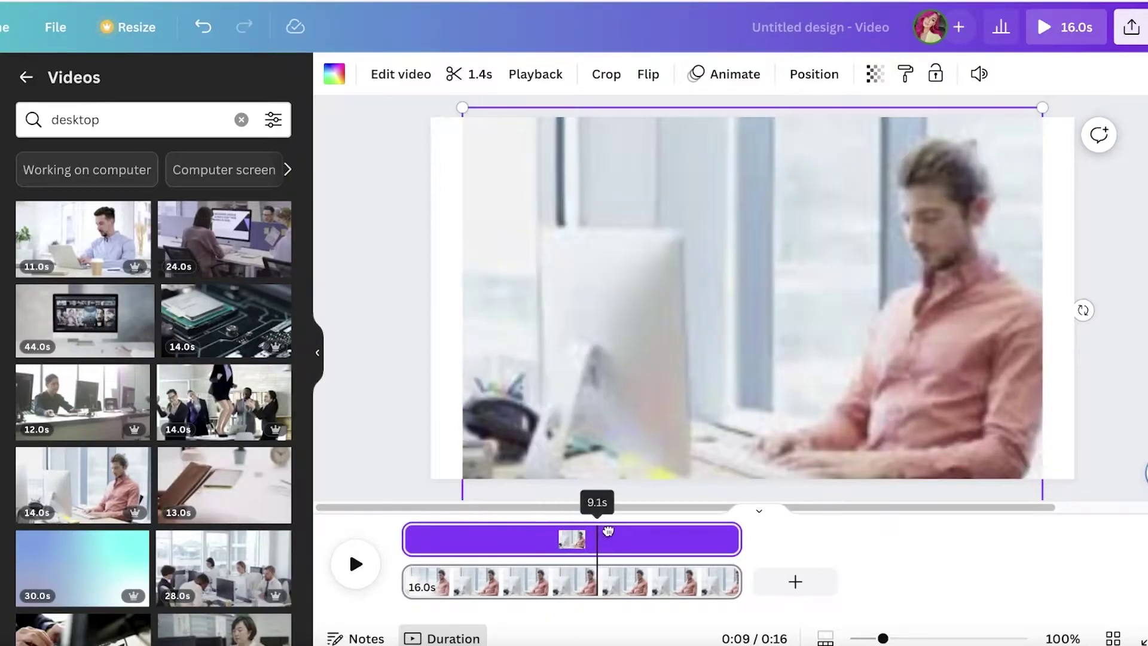
pyautogui.moveTo(404, 571)
pyautogui.mouseDown()
pyautogui.moveTo(443, 566)
pyautogui.moveTo(404, 566)
pyautogui.mouseUp()
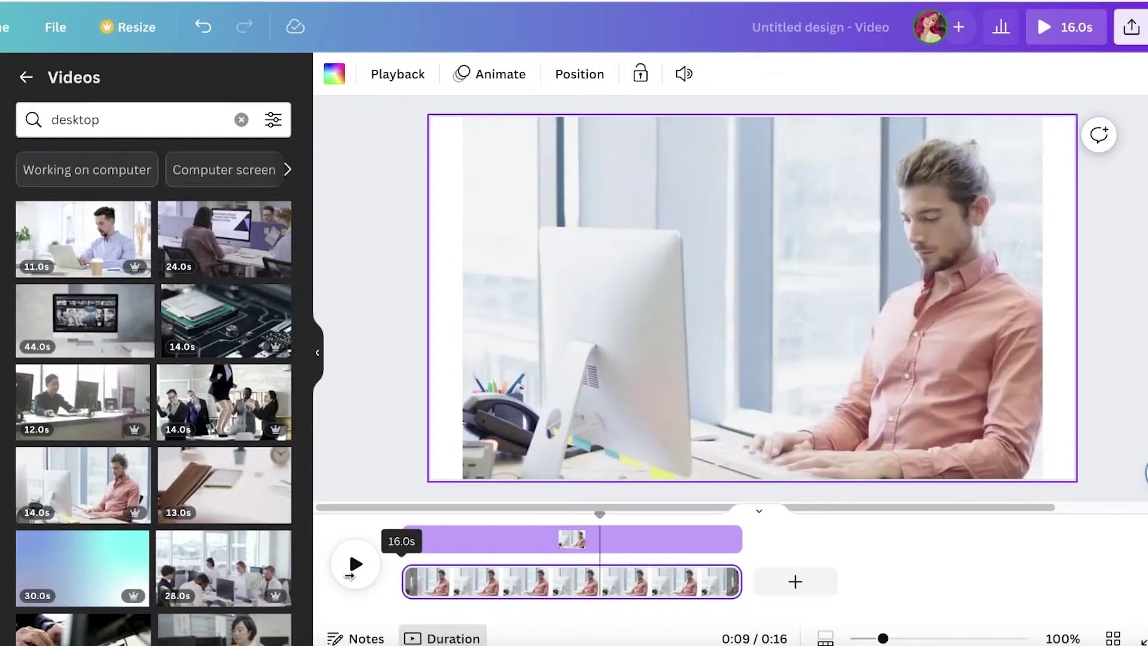
# Step: Delete the framed clip together with its frame, and undo the deletion
pyautogui.click(634, 404)
pyautogui.press('Delete')
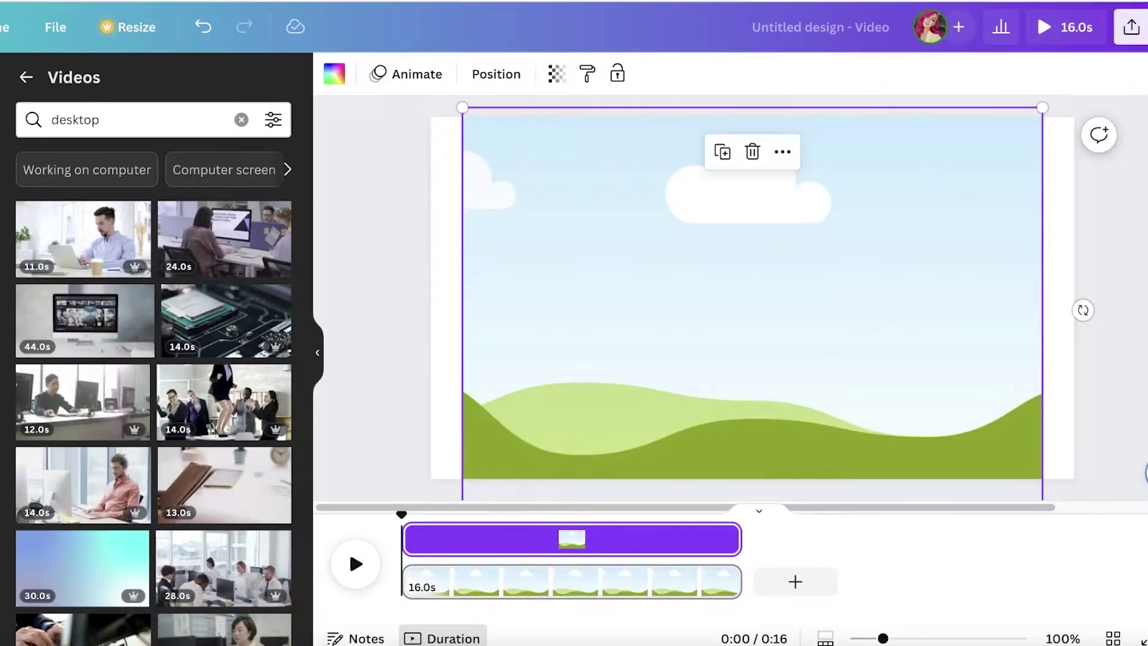
pyautogui.hotkey('ctrl', 'z')
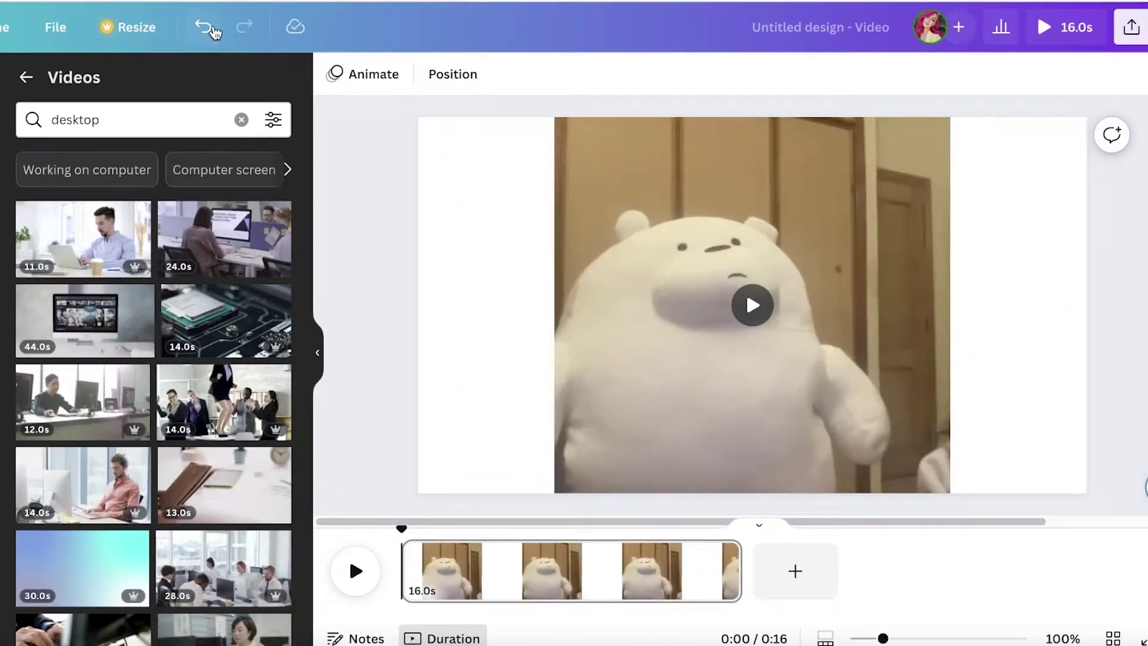
pyautogui.click(203, 27)
# Step: Show the restored clip's timing and preview the video near the 13-second and 11-second marks
pyautogui.rightClick(617, 353)
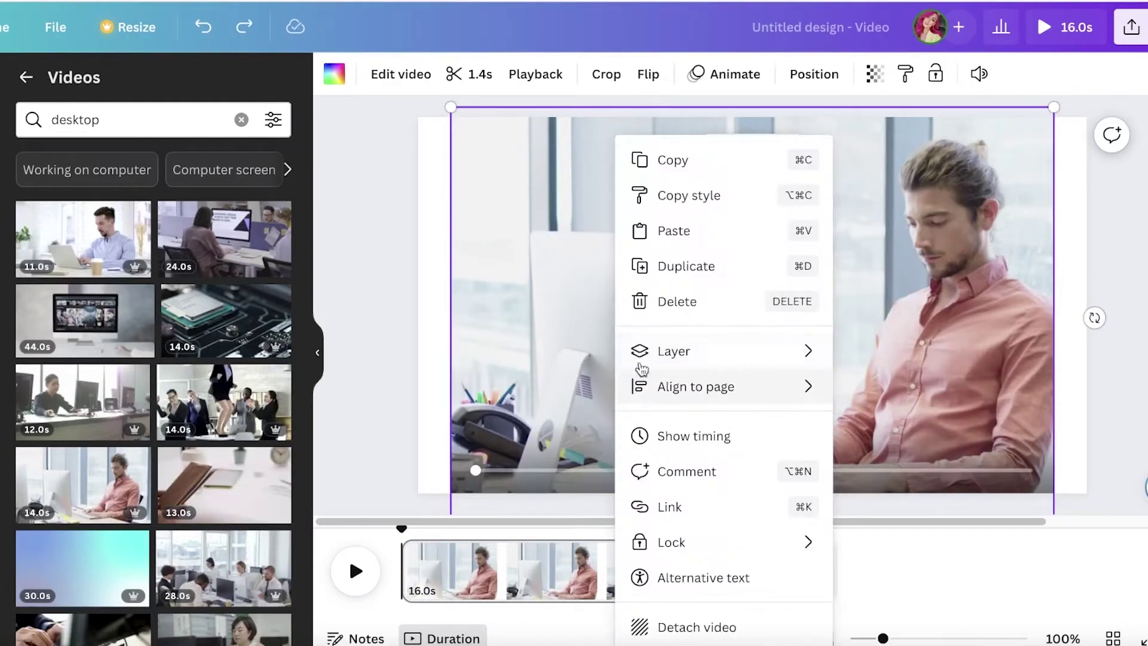
pyautogui.click(688, 436)
pyautogui.click(686, 543)
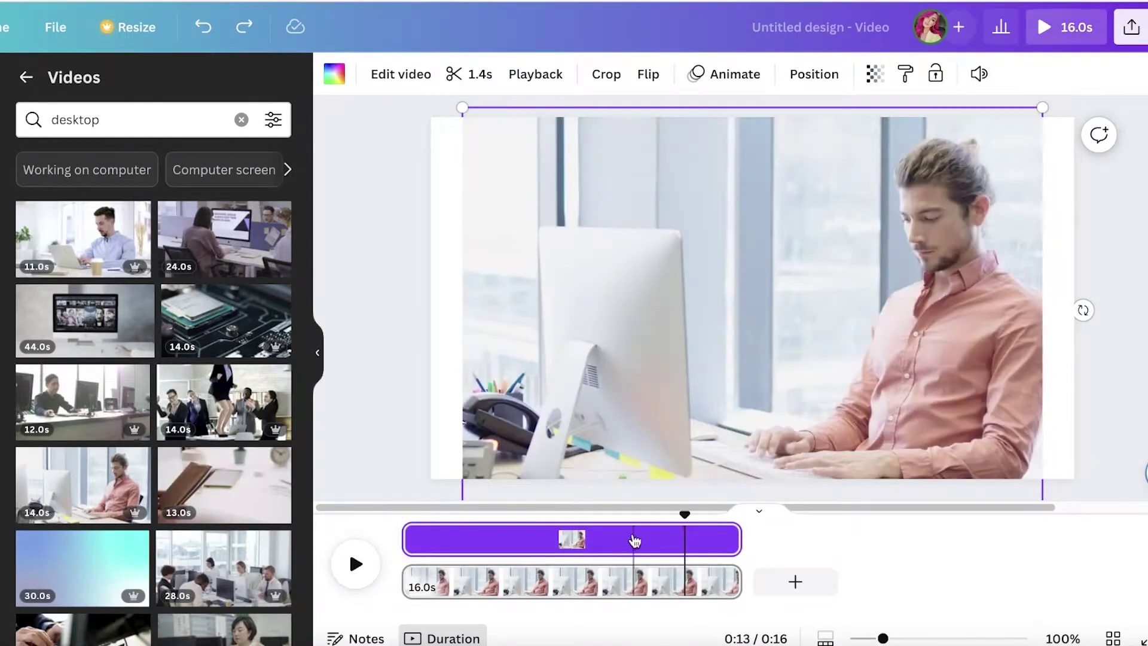
pyautogui.click(638, 541)
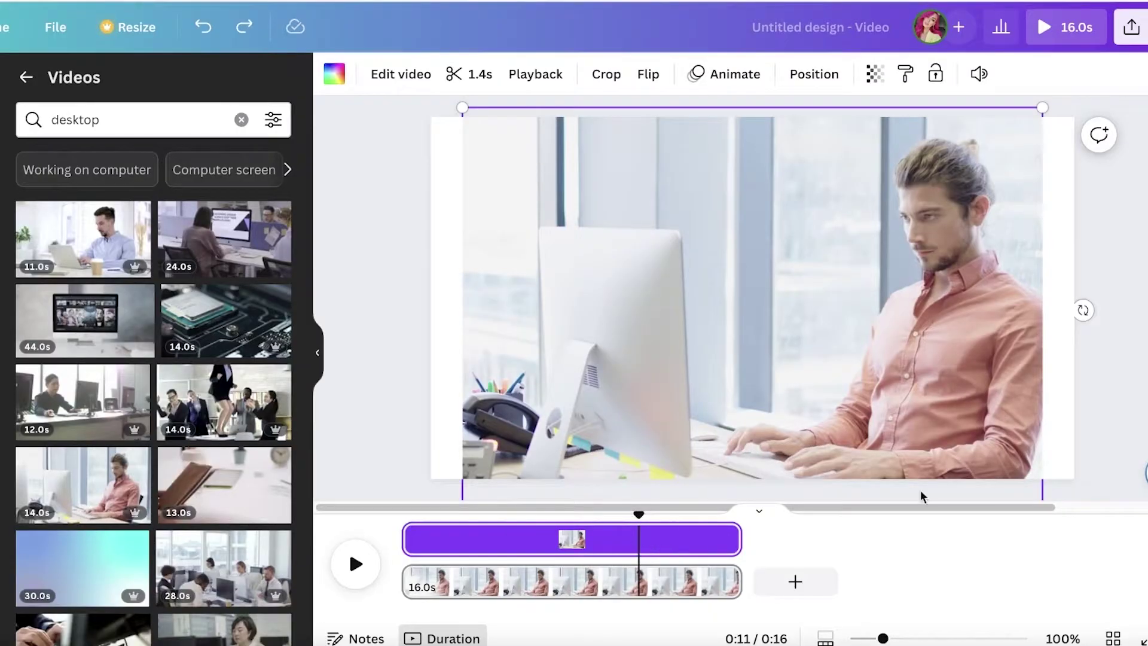
pyautogui.moveTo(994, 459)
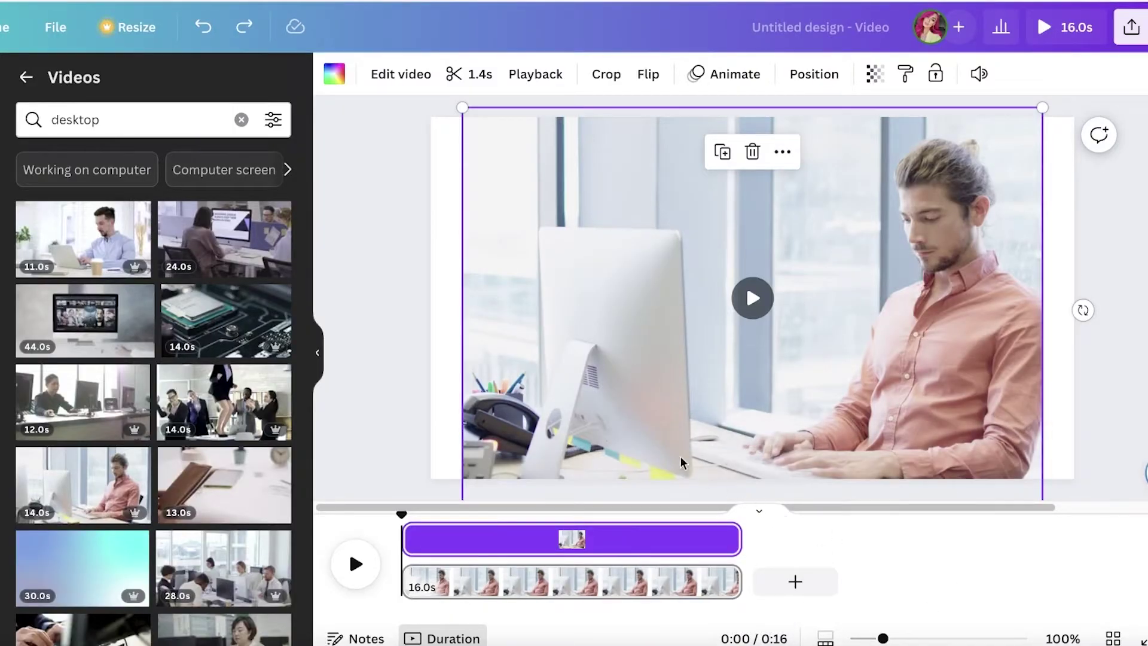
# Step: Reopen the framed clip's timing and shorten its bar to a brief segment at the start of the video
pyautogui.click(488, 96)
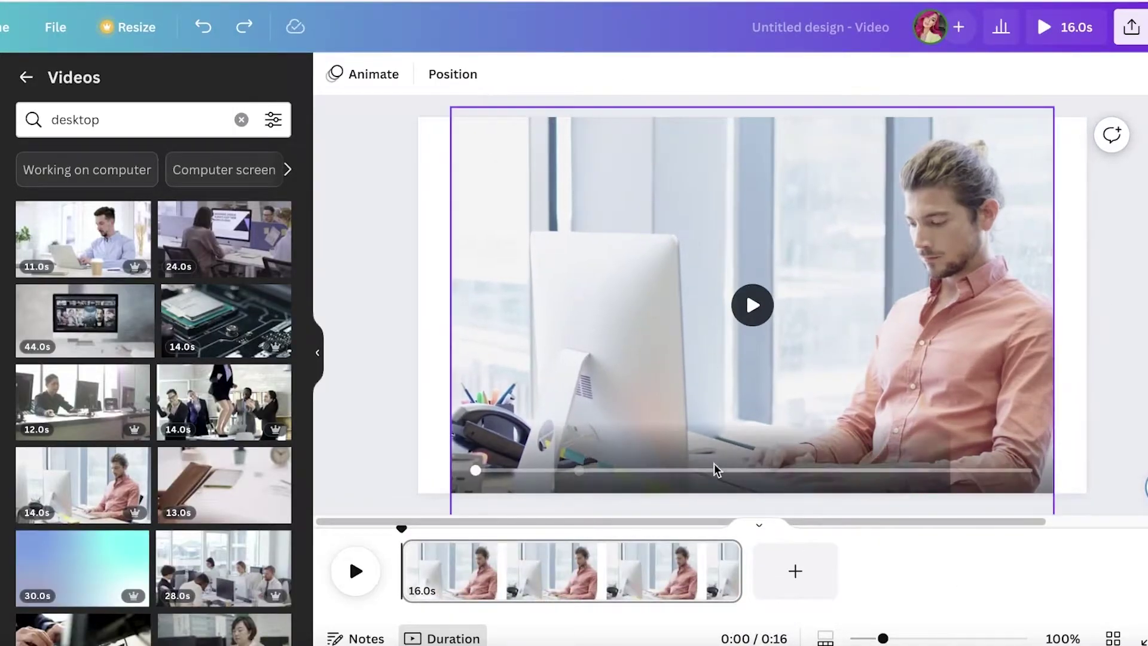
pyautogui.rightClick(646, 349)
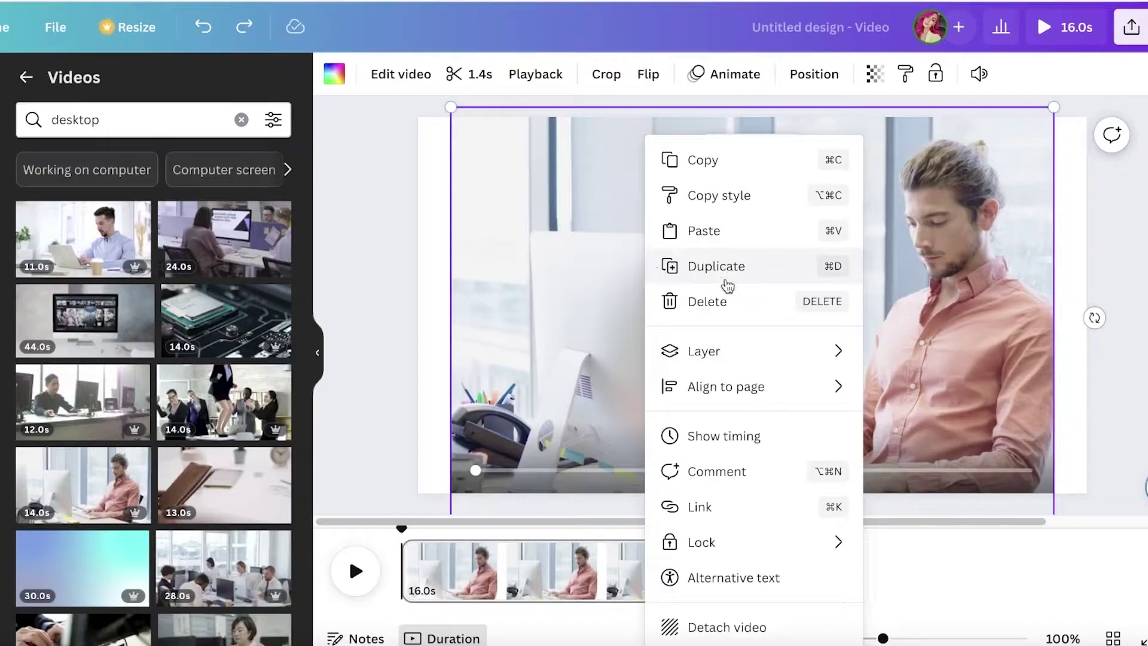
pyautogui.click(693, 437)
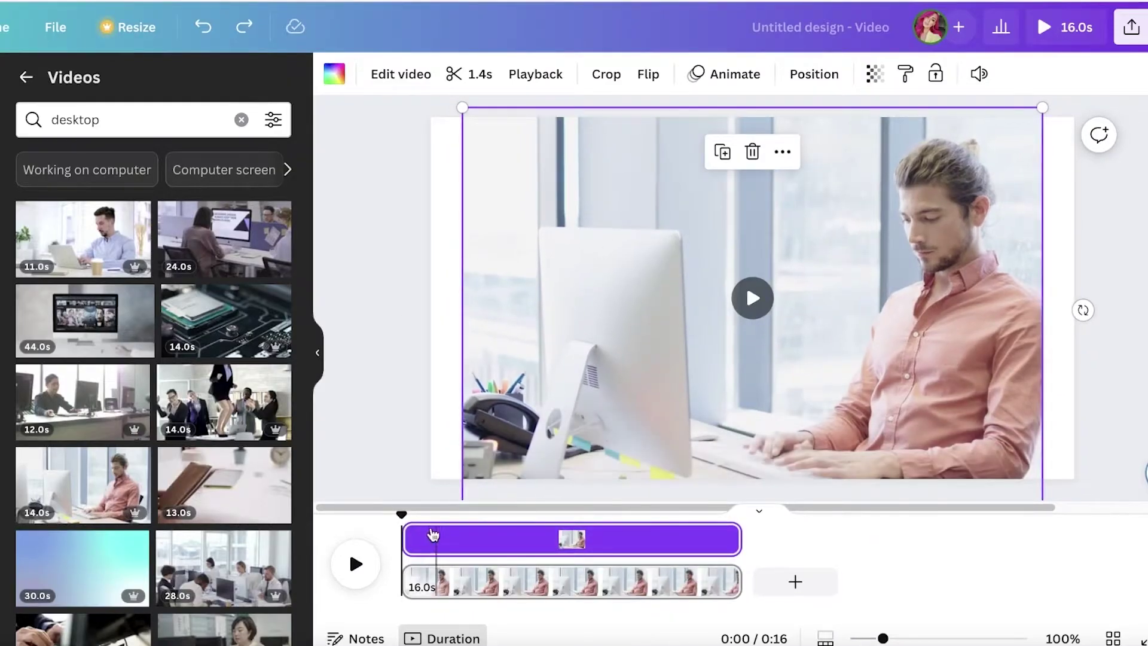
pyautogui.click(433, 534)
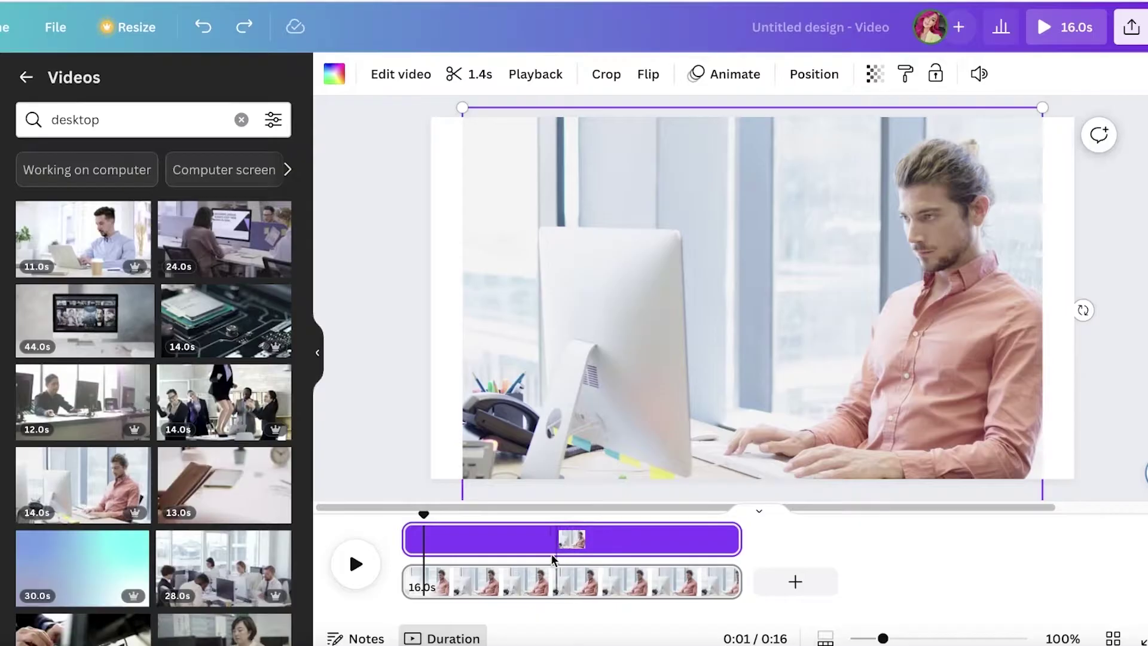
pyautogui.moveTo(735, 540); pyautogui.dragTo(395, 552)
pyautogui.click(433, 516)
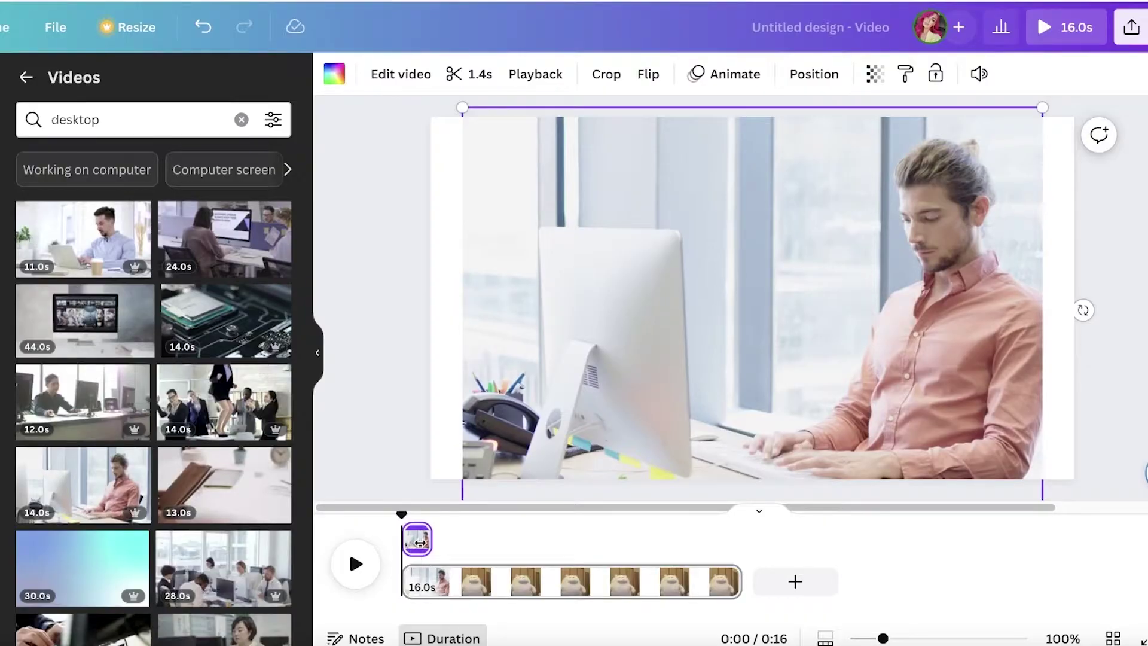
# Step: Check the shortened clip at the start, and preview the underlying bear video near the 7-second mark
pyautogui.click(419, 540)
pyautogui.moveTo(419, 520)
pyautogui.mouseDown()
pyautogui.moveTo(471, 519)
pyautogui.moveTo(400, 519)
pyautogui.moveTo(741, 506)
pyautogui.moveTo(402, 527)
pyautogui.mouseUp()
pyautogui.click(427, 587)
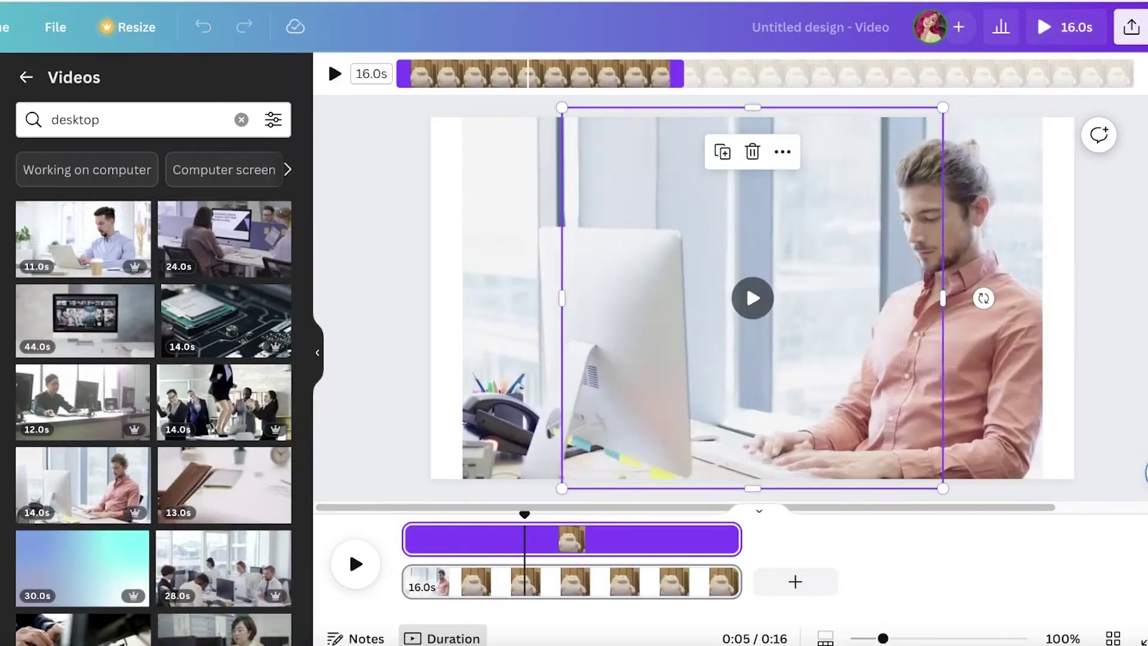
pyautogui.click(554, 543)
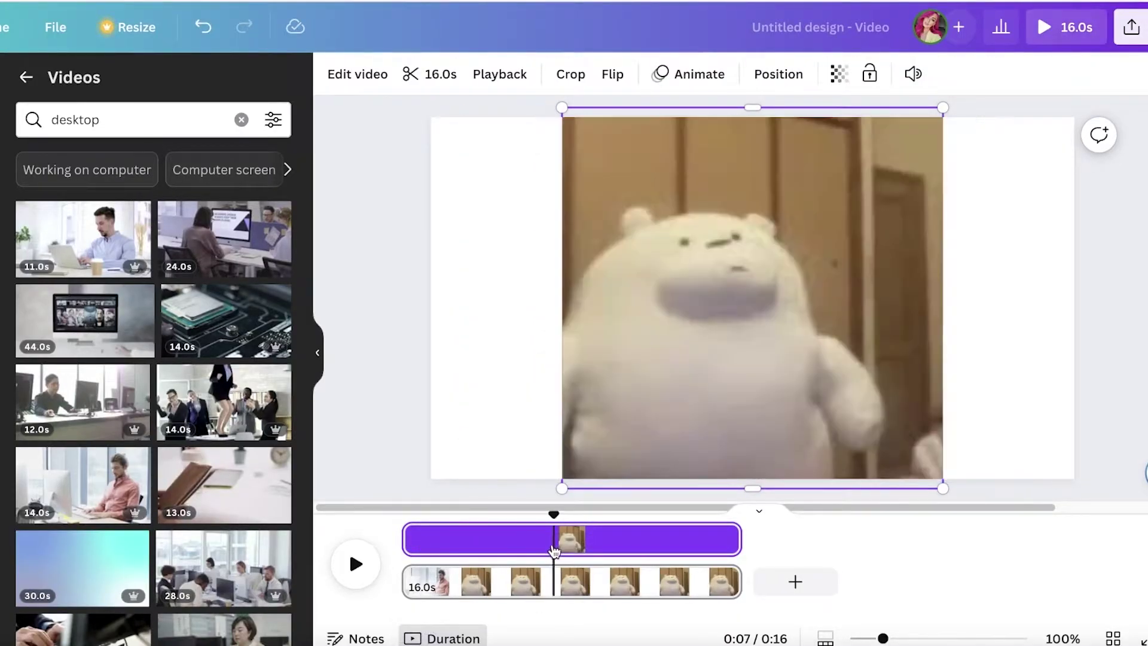
# Step: Undo the recent edits, redoing as needed, to return the rectangle frame to its empty state
pyautogui.click(202, 26)
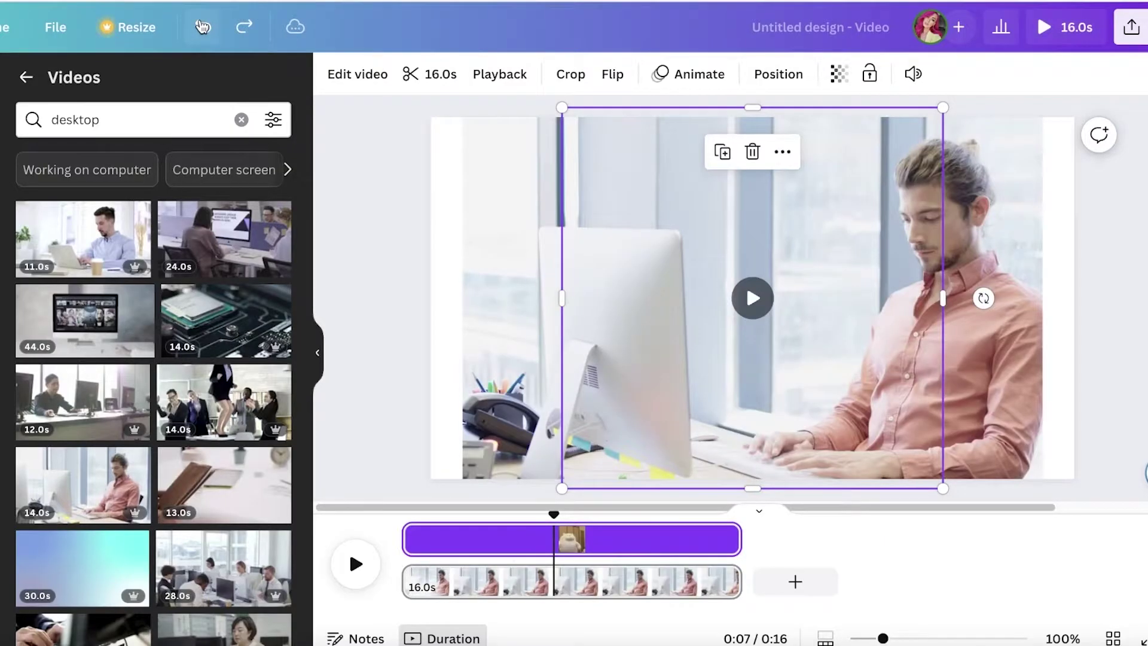
pyautogui.click(204, 27)
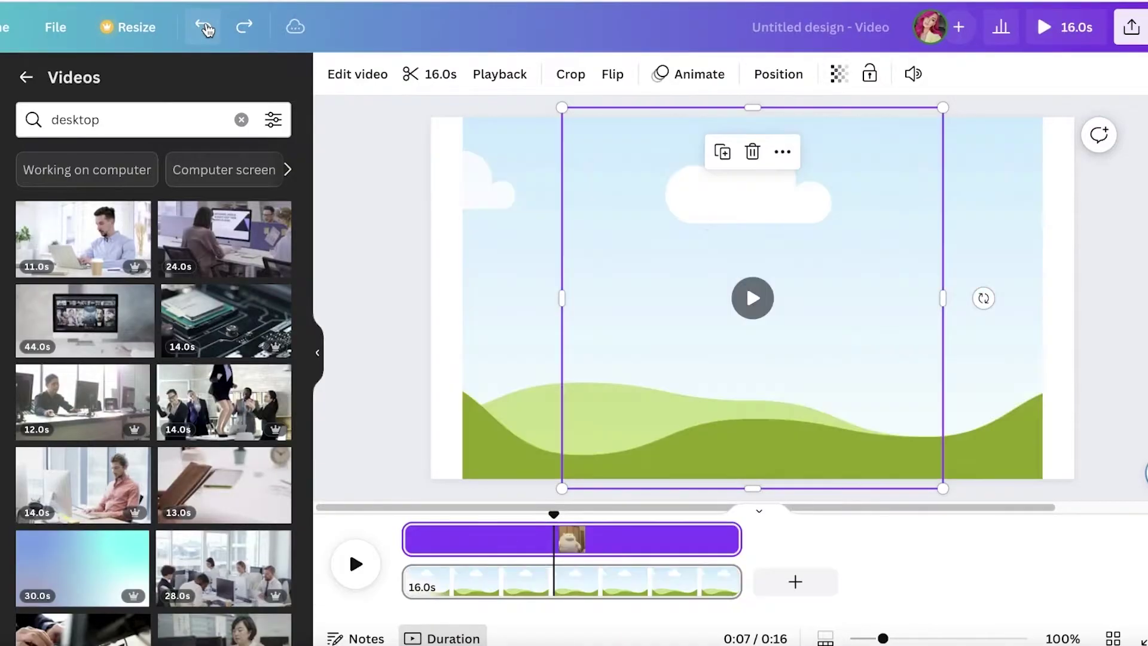
pyautogui.click(251, 27)
pyautogui.click(255, 27)
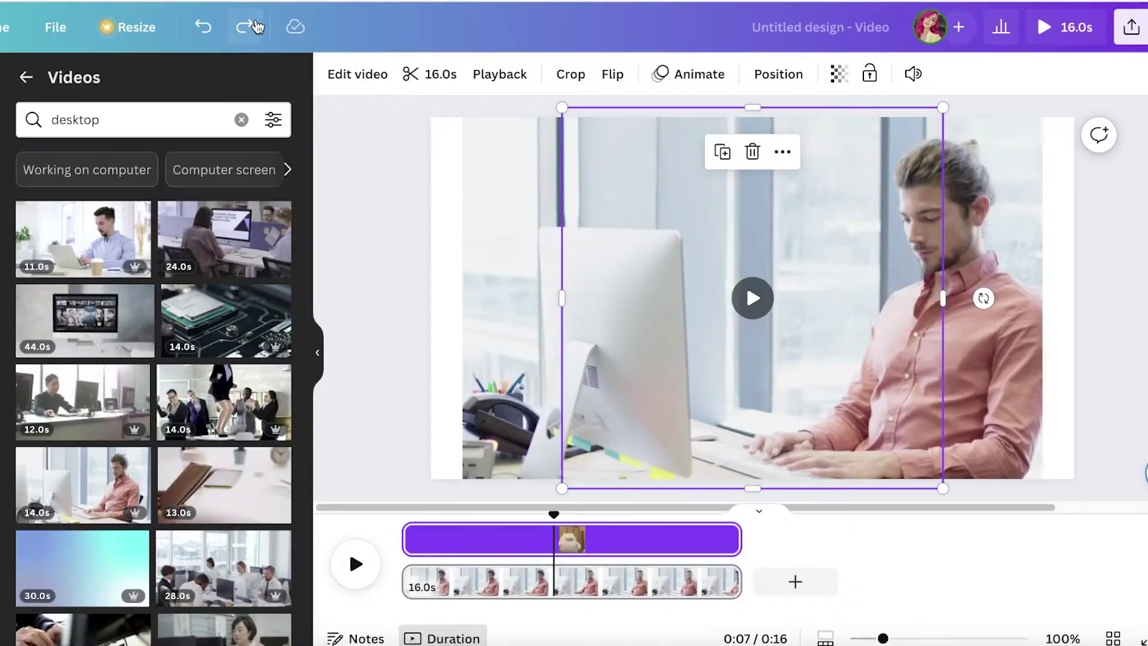
pyautogui.click(191, 33)
pyautogui.click(245, 28)
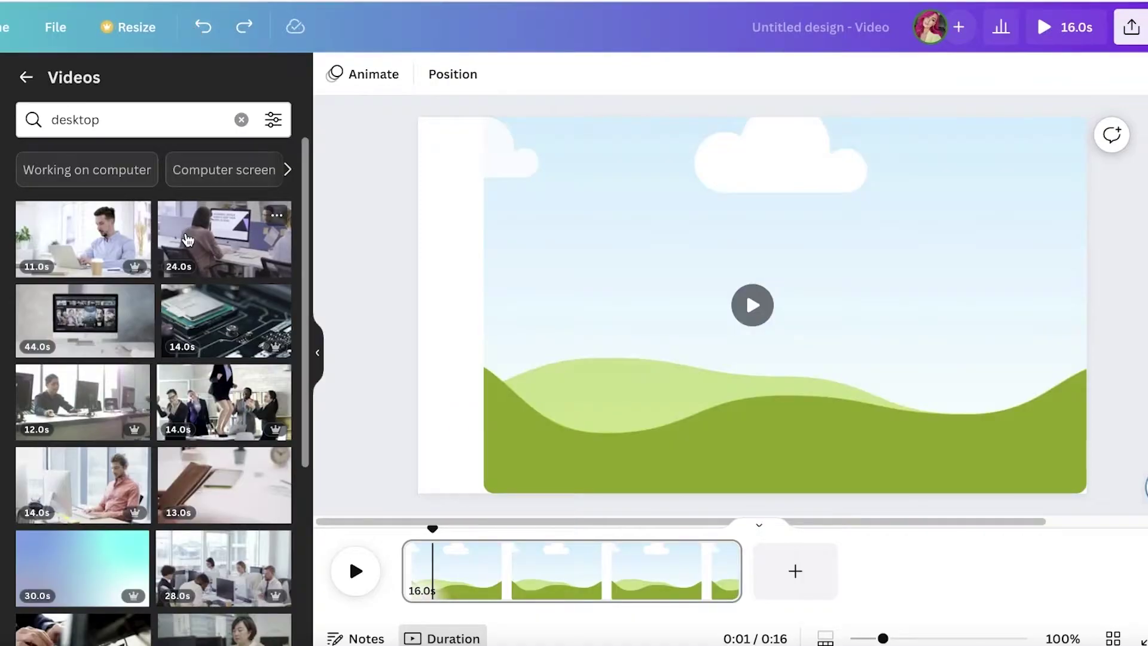
# Step: Fill the frame with the 24-second clip of a woman at a desktop computer, and trim the clip to 0.3 seconds
pyautogui.moveTo(188, 239); pyautogui.dragTo(784, 177)
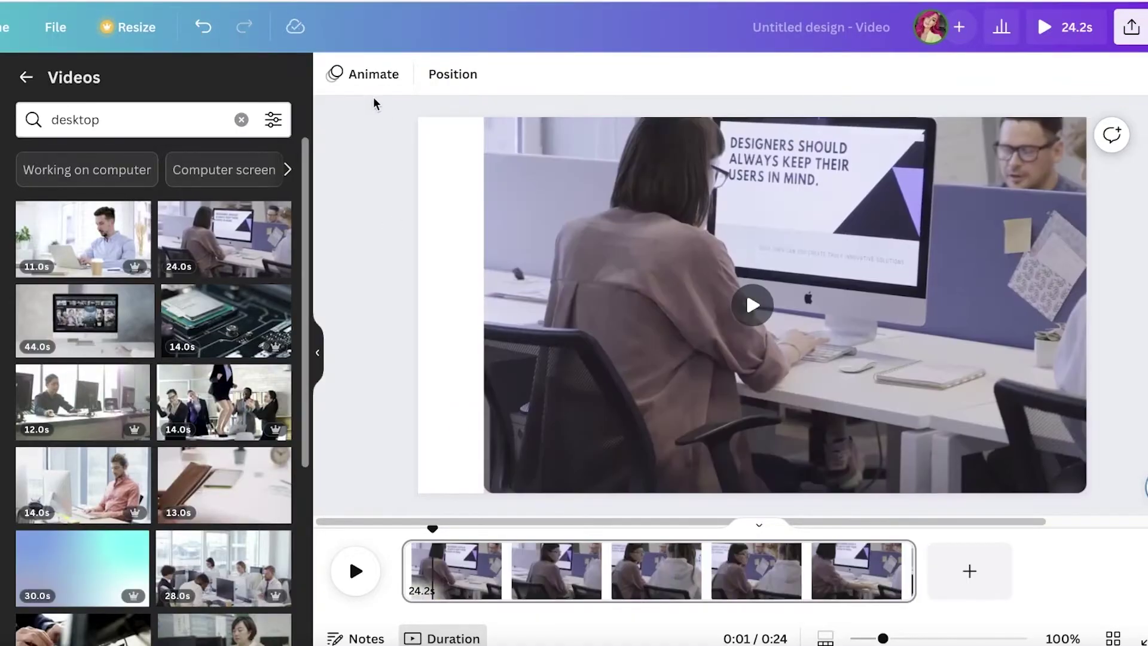
pyautogui.click(388, 73)
pyautogui.click(592, 210)
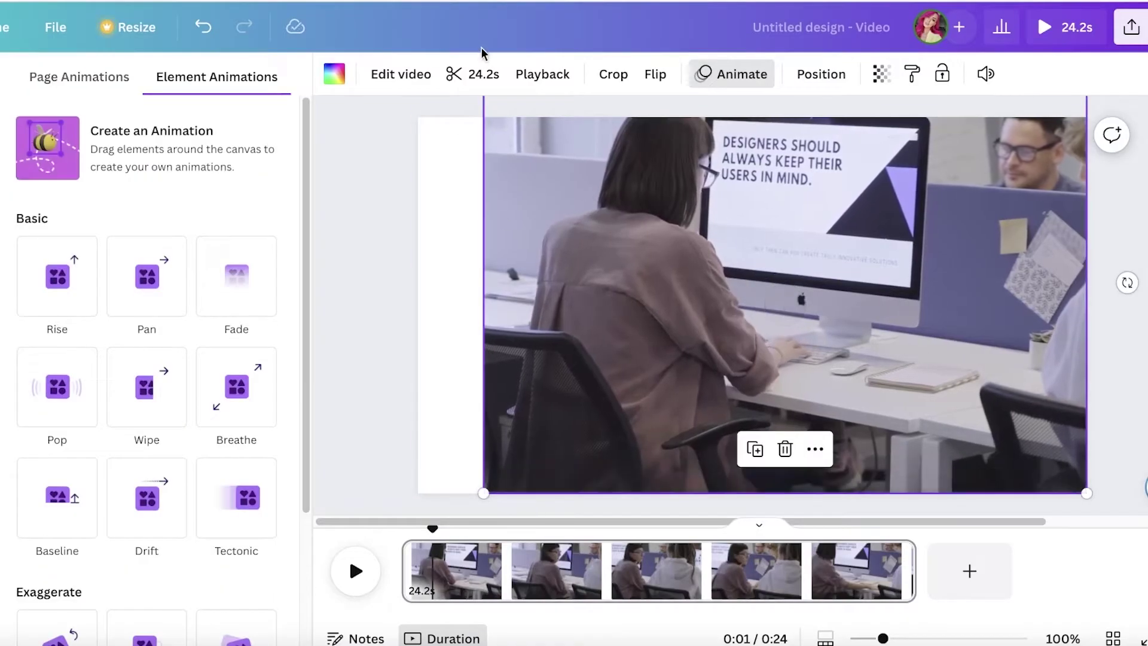
pyautogui.click(478, 74)
pyautogui.moveTo(1140, 73); pyautogui.dragTo(427, 73)
pyautogui.click(1123, 114)
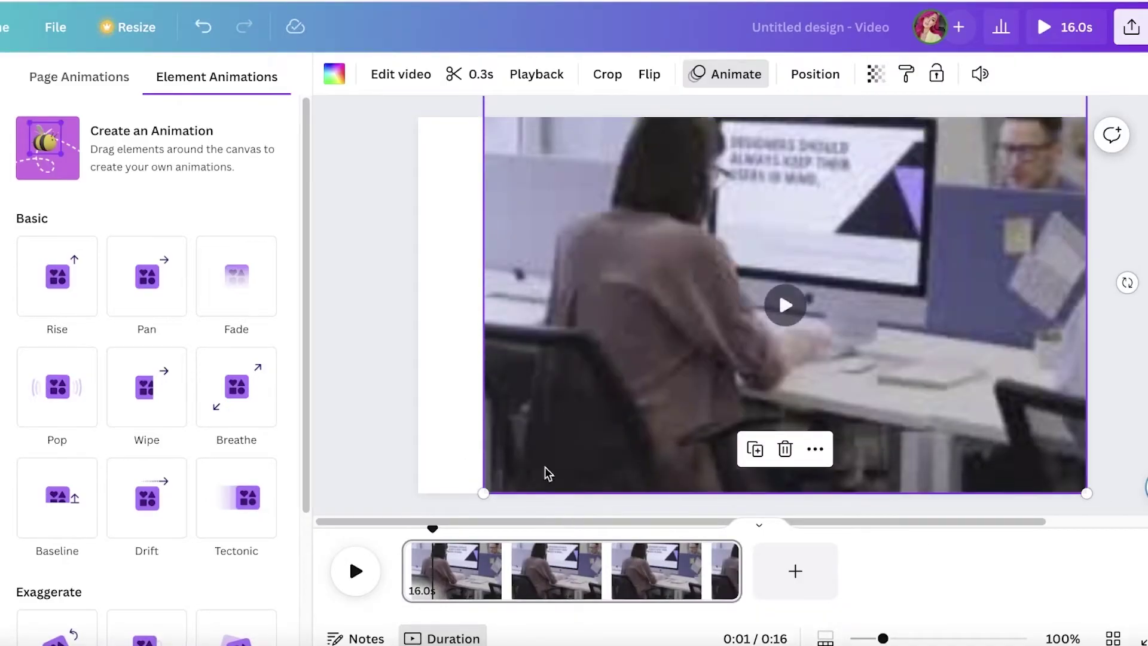
# Step: Show the framed clip's timing and shorten its bar to a brief segment between about the 5-second and 6-second marks
pyautogui.rightClick(772, 372)
pyautogui.click(818, 436)
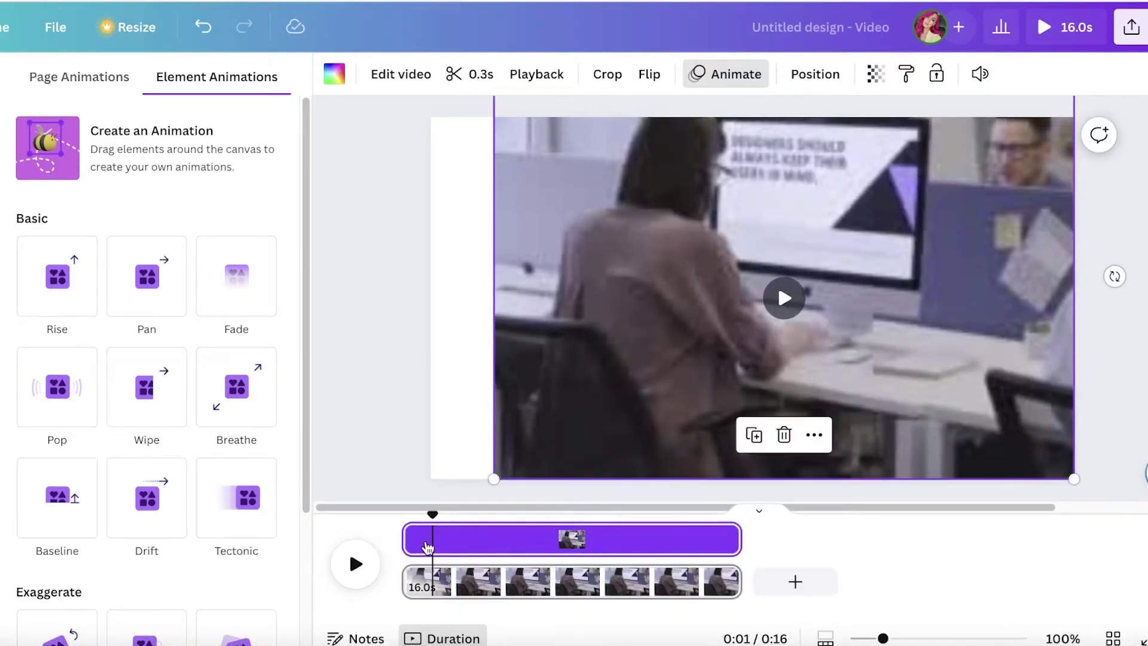
pyautogui.moveTo(404, 538); pyautogui.dragTo(519, 530)
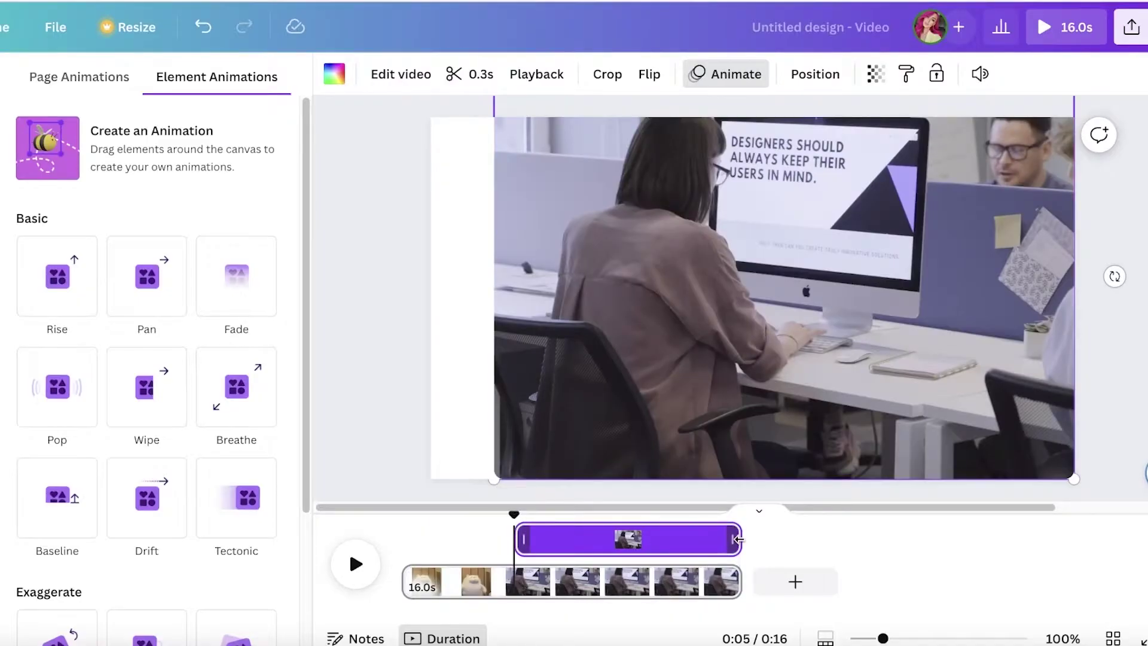
pyautogui.moveTo(739, 540); pyautogui.dragTo(549, 540)
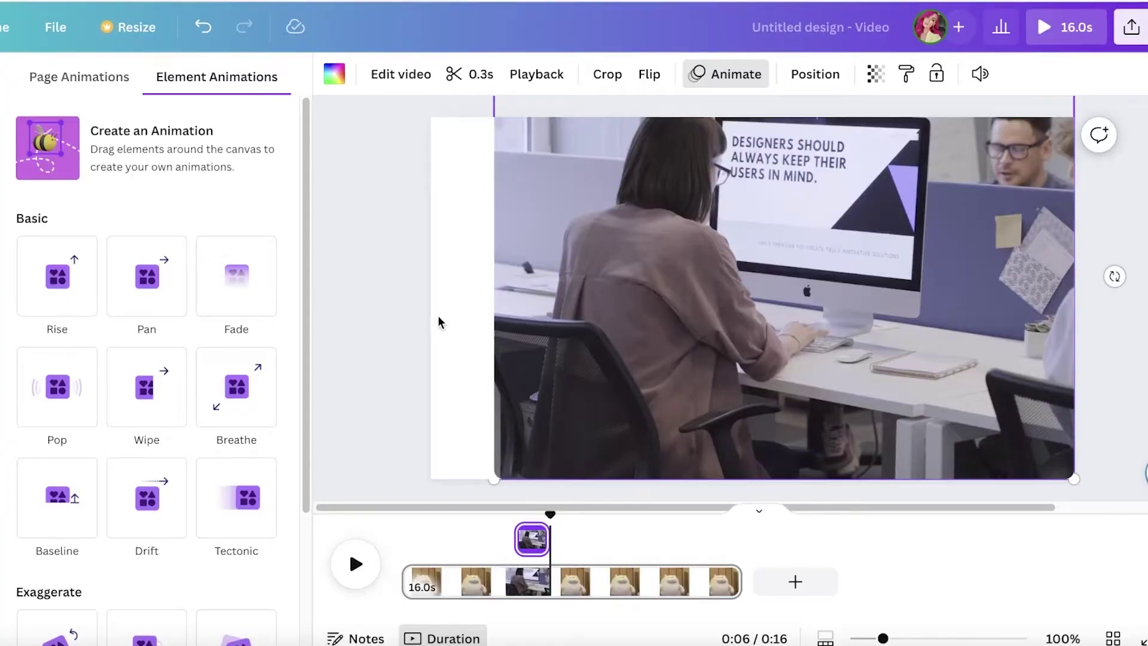
# Step: Play the video from the start to about the 9-second mark to check when the framed clip appears
pyautogui.moveTo(550, 526); pyautogui.dragTo(397, 540)
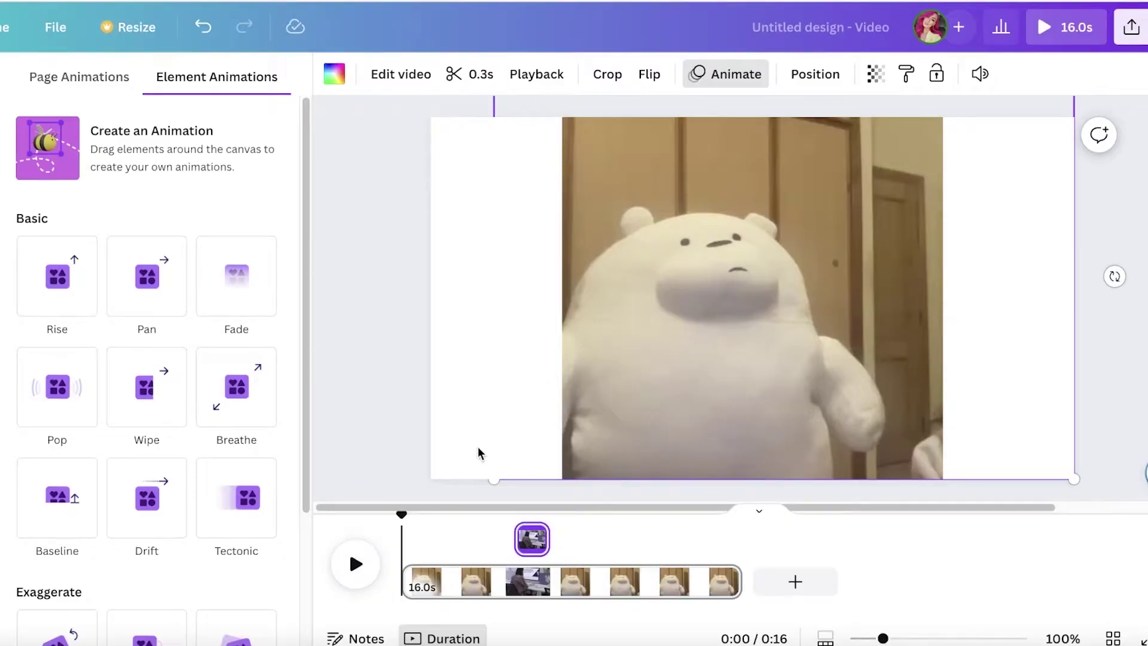
pyautogui.press('space')
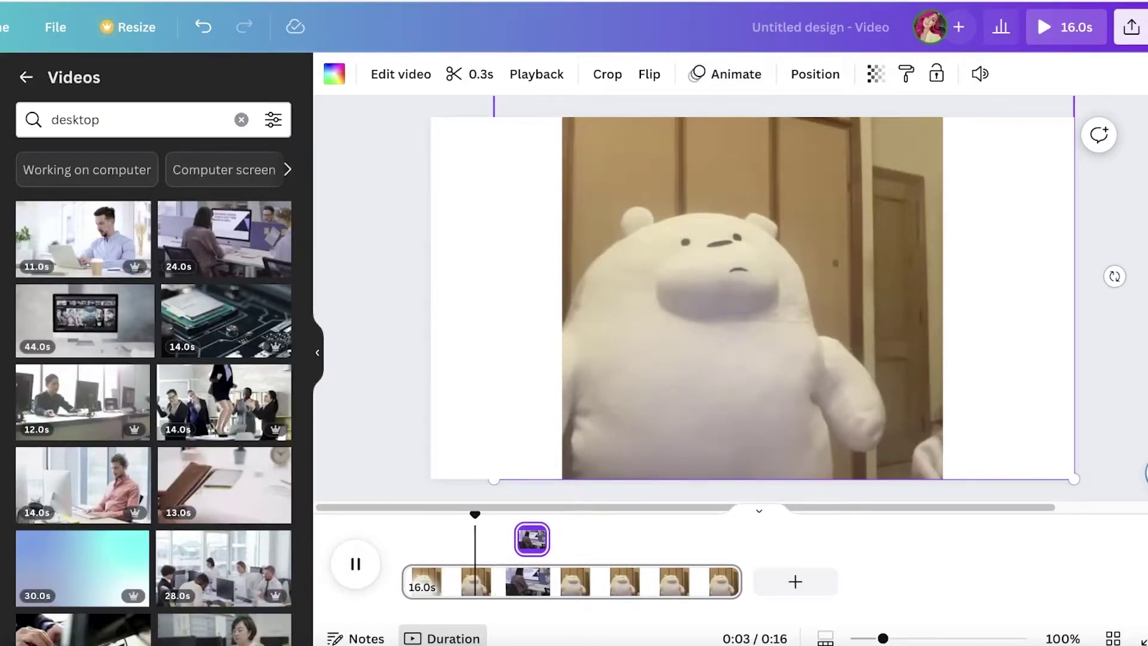
pyautogui.press('space')
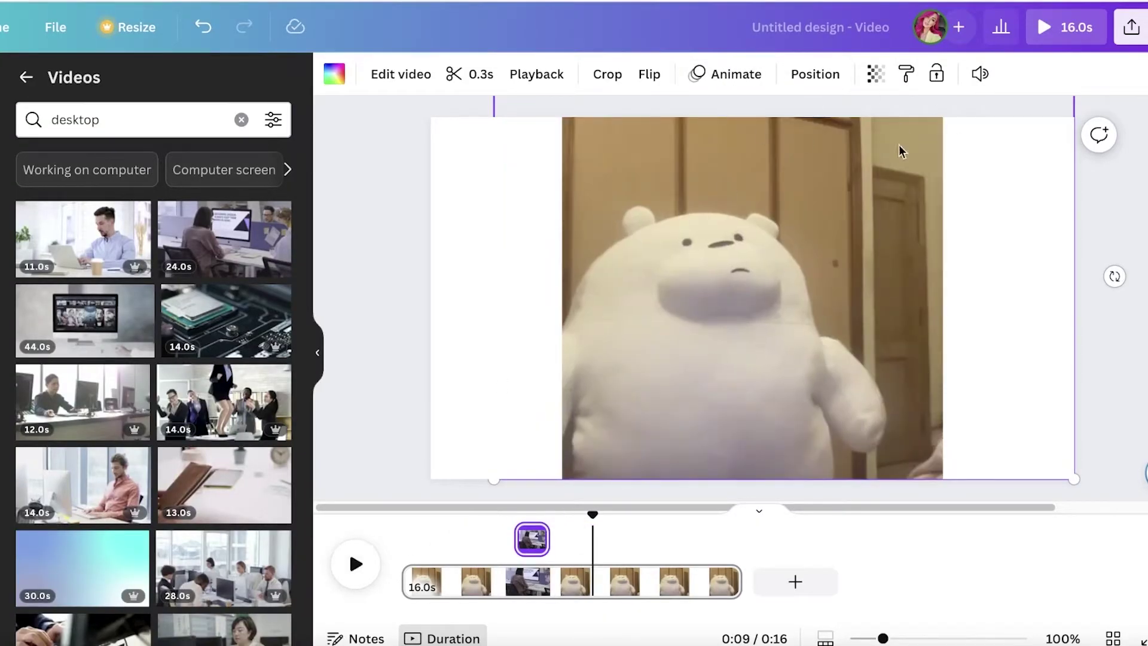
pyautogui.click(883, 205)
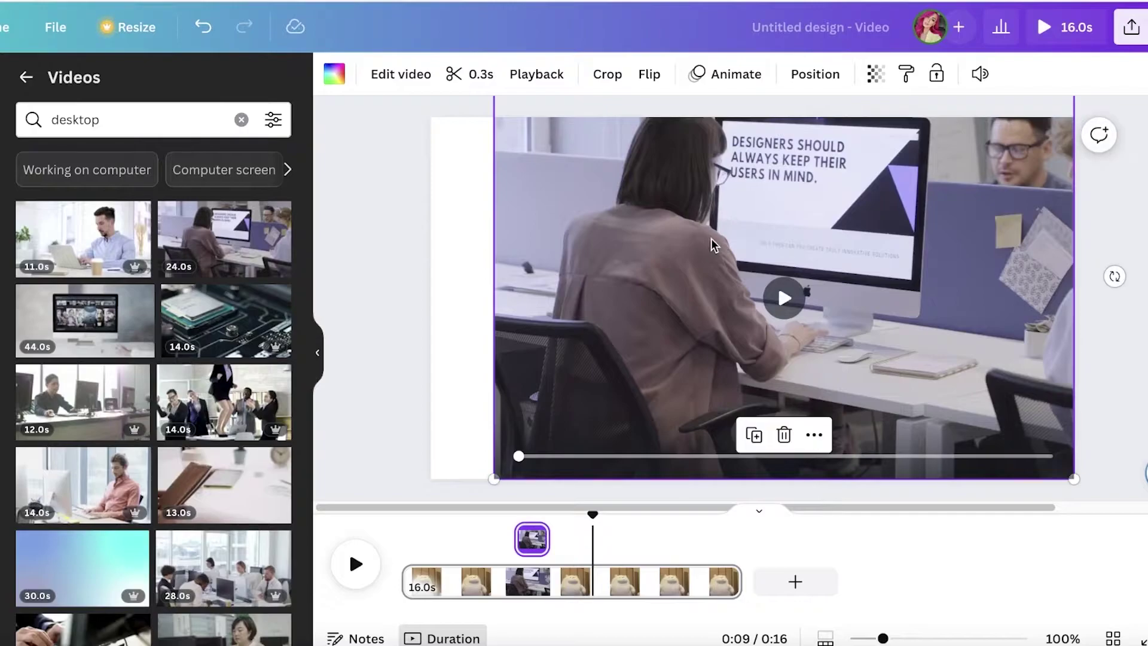
# Step: Move the framed clip's brief segment to about the 13-second mark, and delete the clip together with its frame
pyautogui.moveTo(535, 508)
pyautogui.mouseDown()
pyautogui.moveTo(570, 508)
pyautogui.moveTo(583, 529)
pyautogui.moveTo(684, 536)
pyautogui.moveTo(579, 538)
pyautogui.moveTo(700, 531)
pyautogui.moveTo(667, 518)
pyautogui.moveTo(549, 518)
pyautogui.mouseUp()
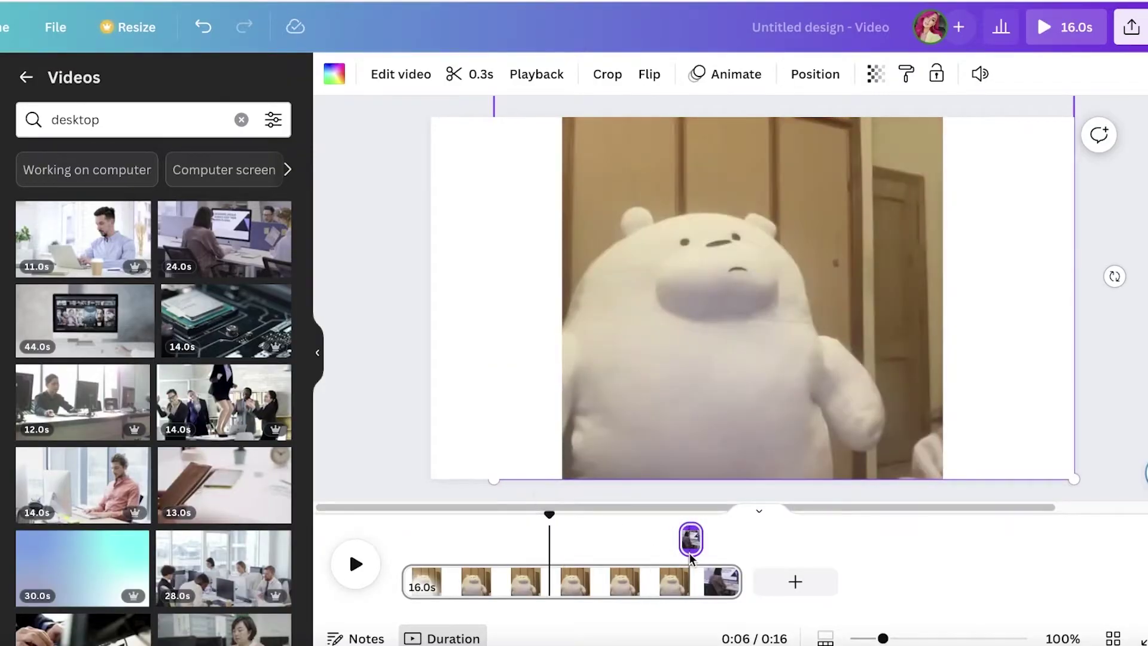
pyautogui.moveTo(691, 556); pyautogui.dragTo(692, 534)
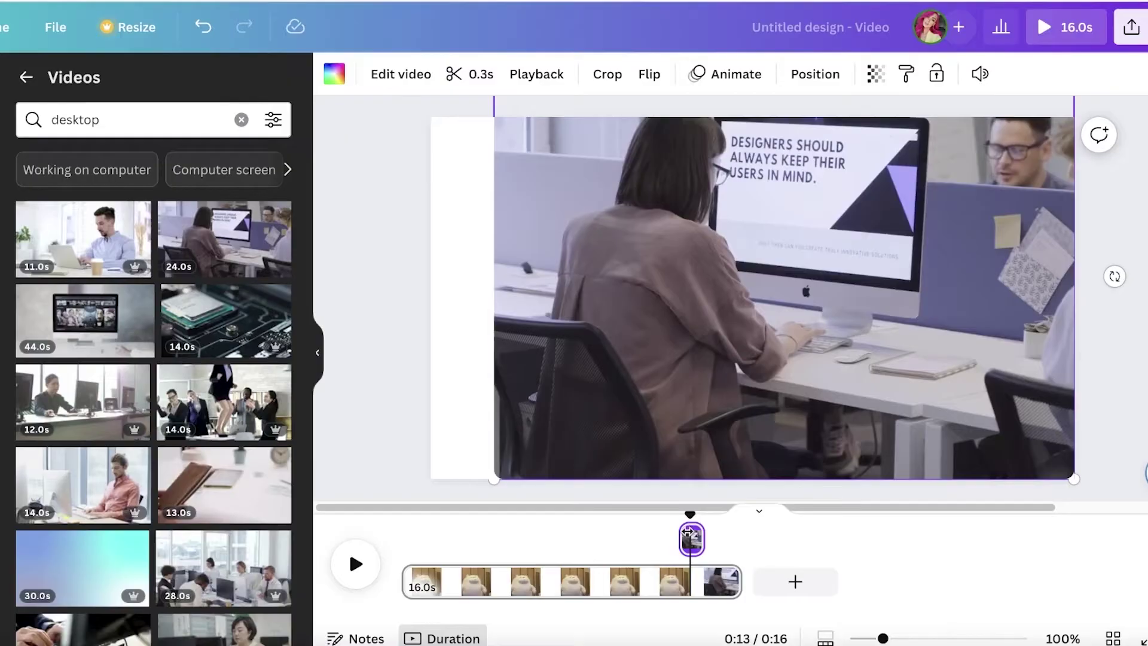
pyautogui.click(785, 311)
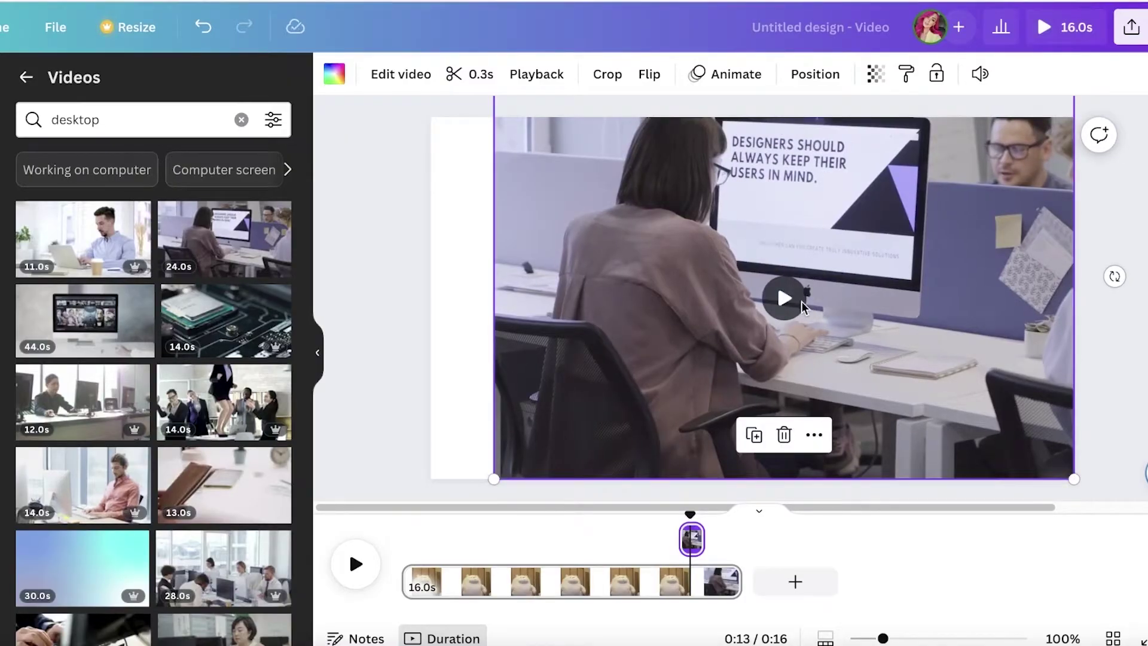
pyautogui.press('Delete')
pyautogui.moveTo(867, 275); pyautogui.dragTo(831, 297)
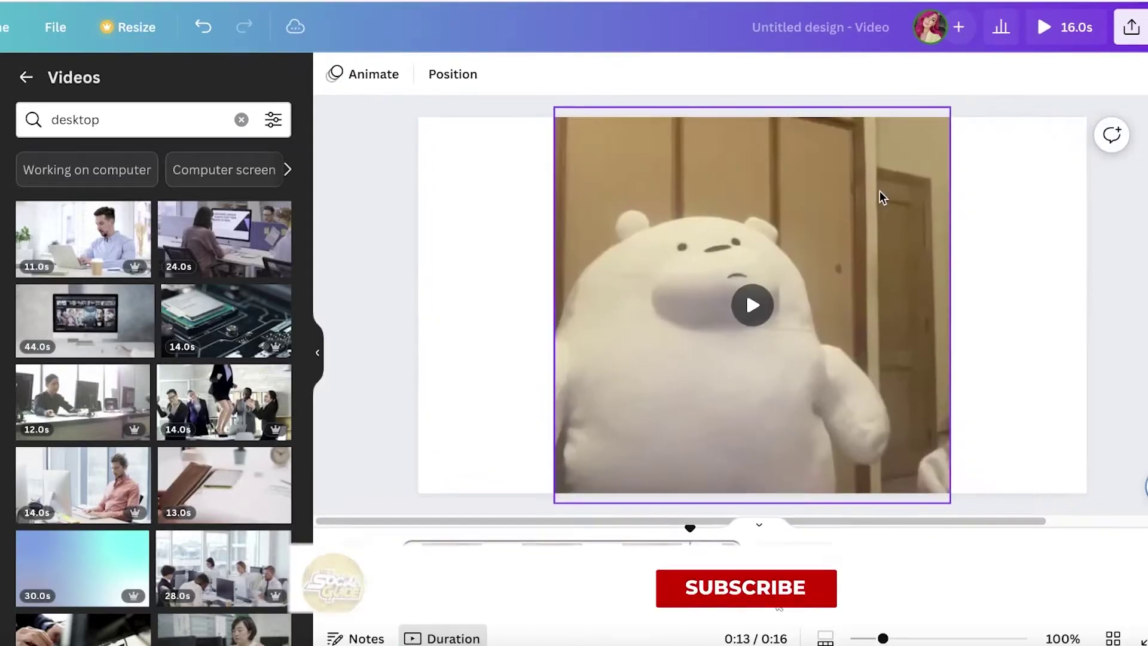
# Step: Add a single-cell grid from the elements library to the bear video page
pyautogui.click(2, 150)
pyautogui.click(194, 91)
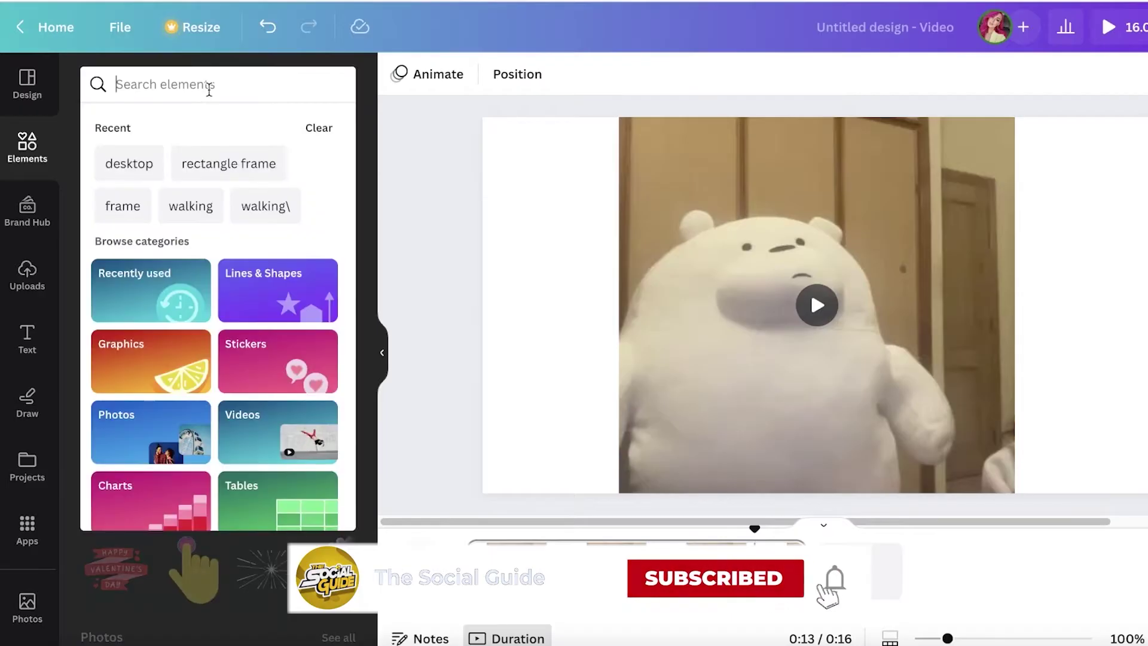
pyautogui.click(363, 323)
pyautogui.scroll(-3, 302, 270)
pyautogui.scroll(-10, 315, 270)
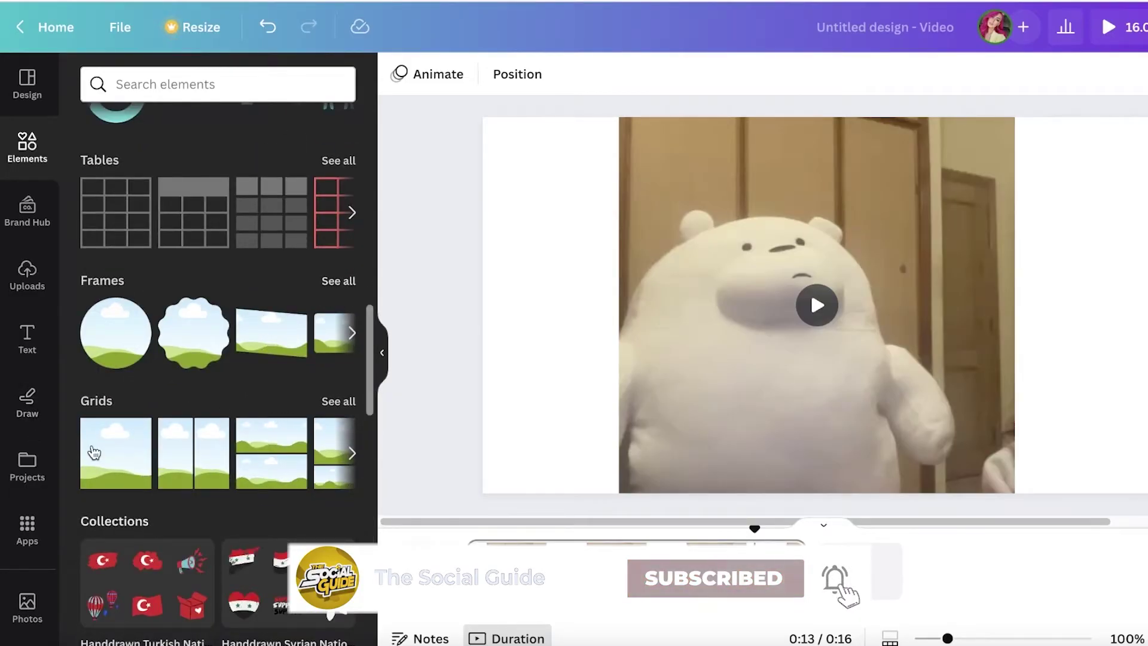
pyautogui.click(159, 441)
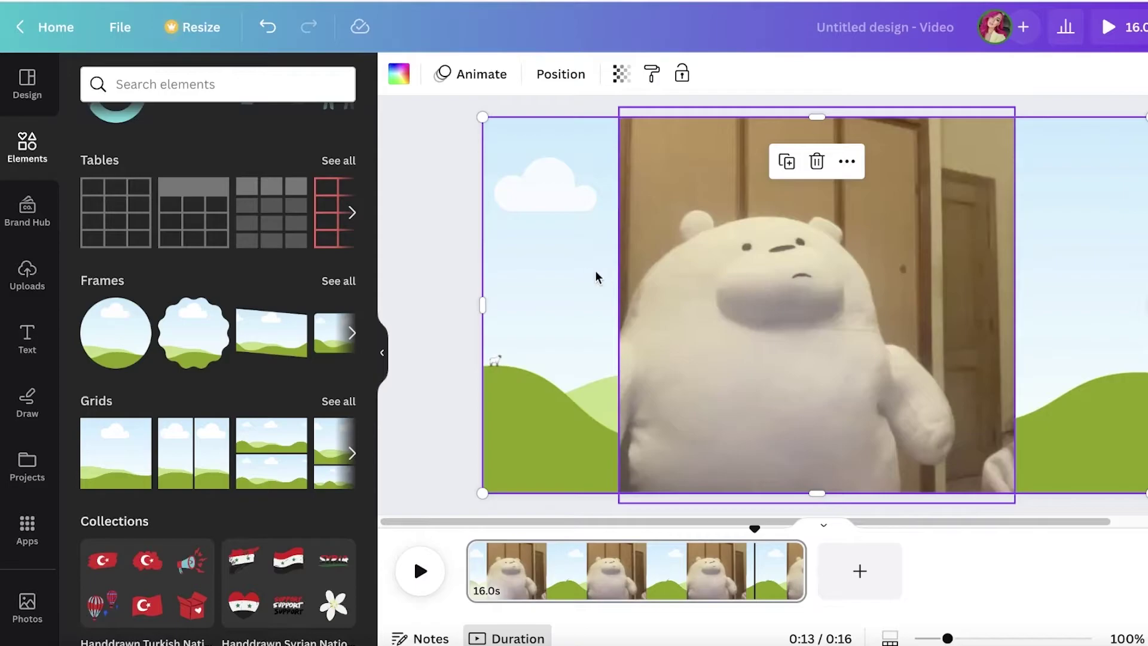
# Step: Bring the grid forward so that it lies in front of the bear video
pyautogui.moveTo(584, 268)
pyautogui.mouseDown()
pyautogui.moveTo(579, 287)
pyautogui.moveTo(584, 256)
pyautogui.mouseUp()
pyautogui.rightClick(567, 269)
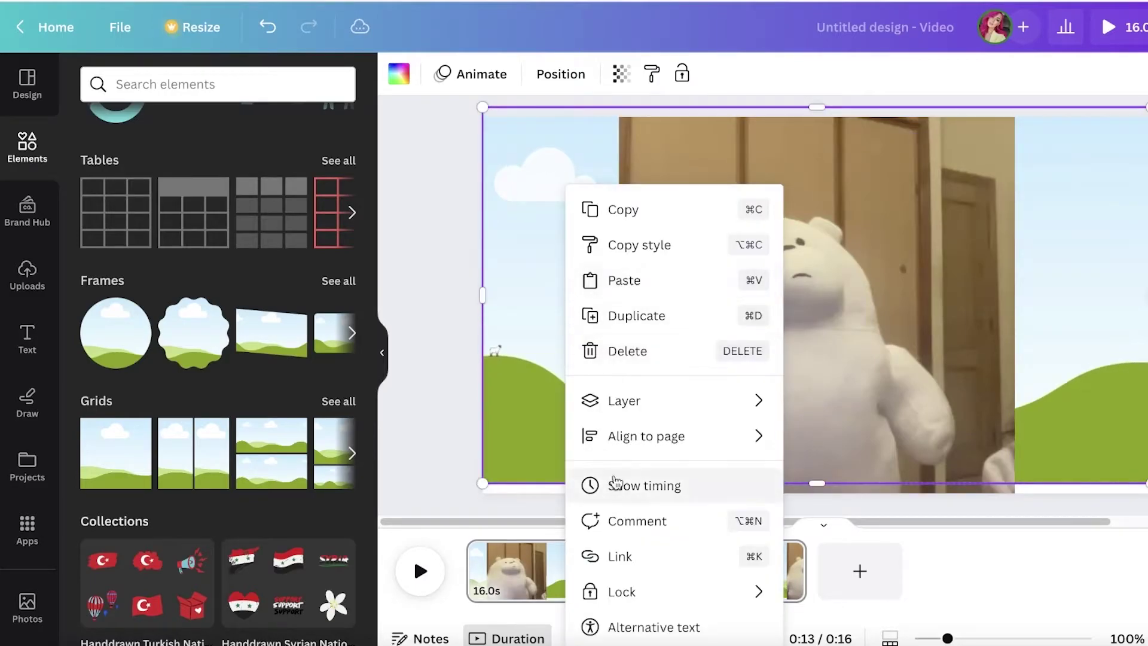
pyautogui.moveTo(596, 412)
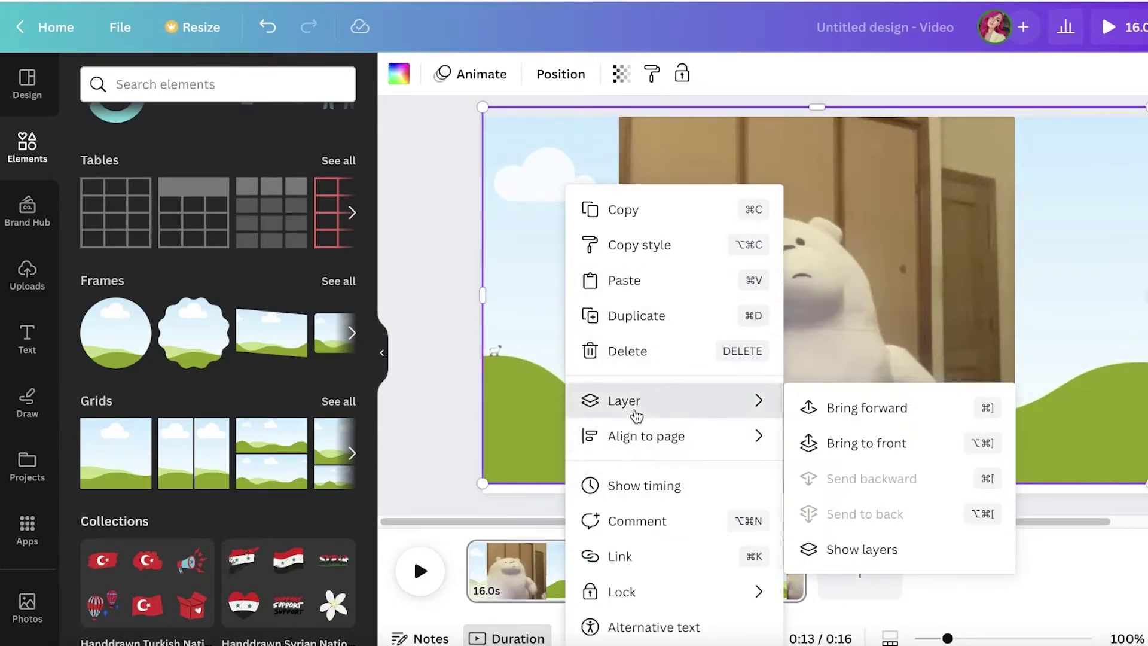
pyautogui.click(869, 408)
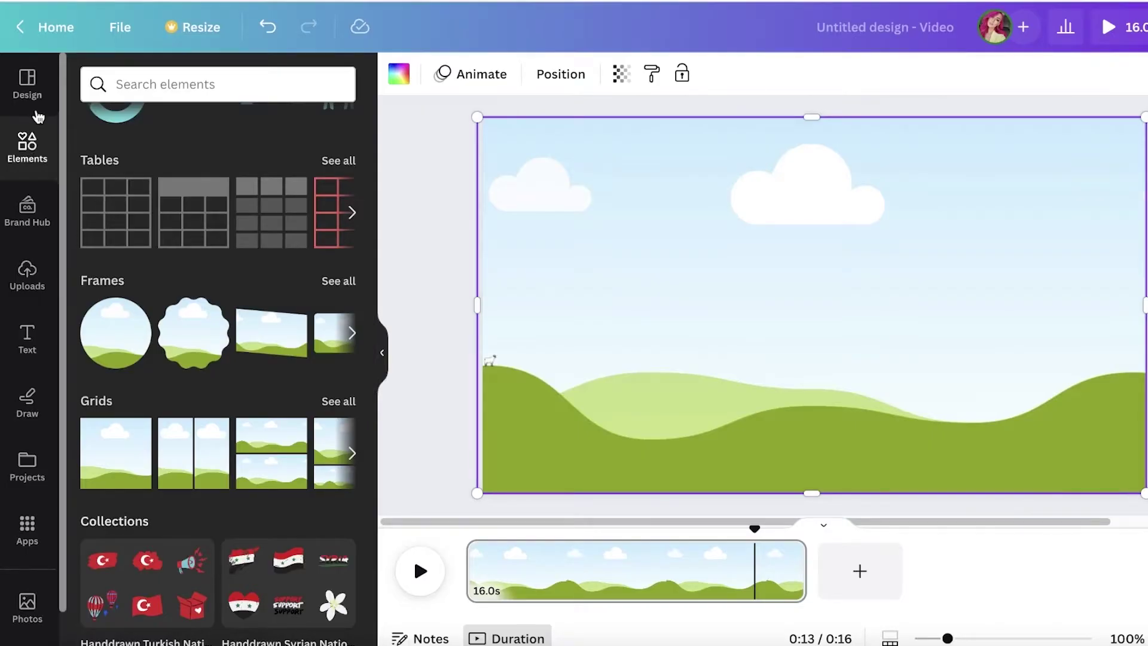
# Step: Search the elements for "teddy" photos and fill the grid with the picture of the teddy bear group
pyautogui.click(31, 203)
pyautogui.click(27, 148)
pyautogui.click(99, 90)
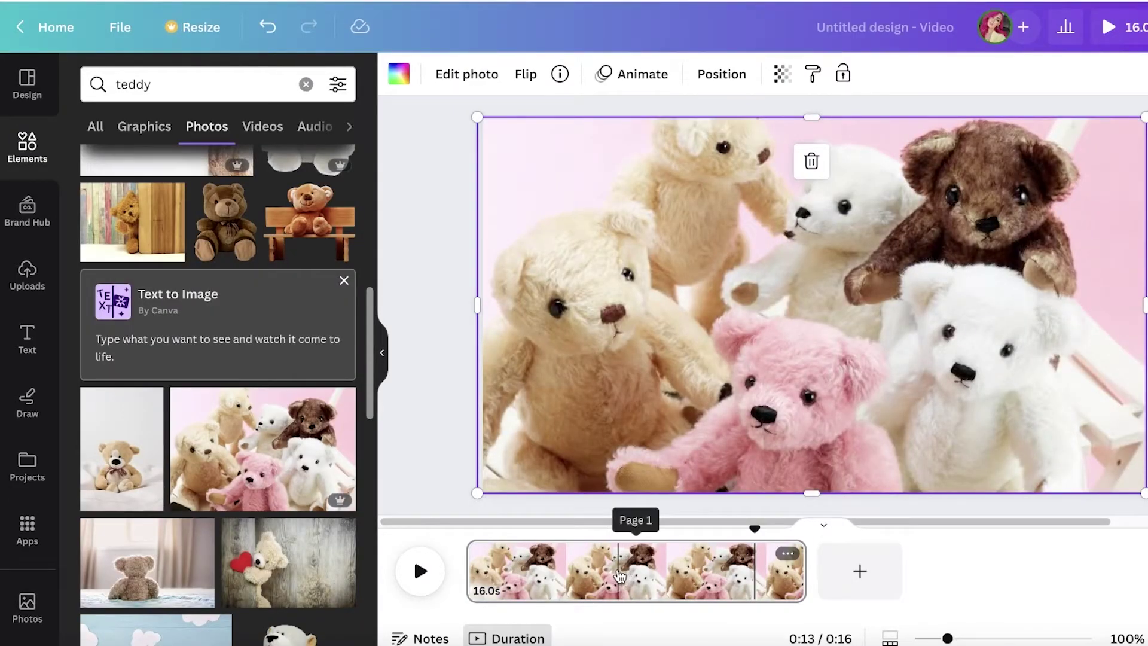
# Step: Show the teddy bear grid's timing and shorten its bar to a segment from about 5 to 9.5 seconds
pyautogui.click(583, 547)
pyautogui.click(635, 291)
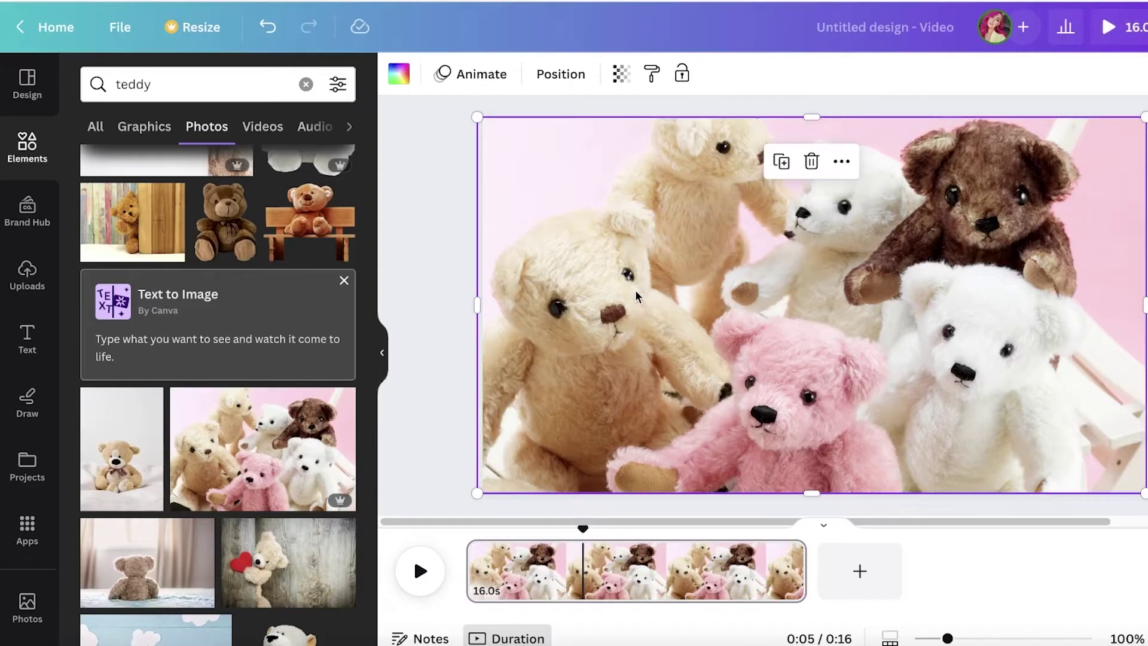
pyautogui.rightClick(662, 242)
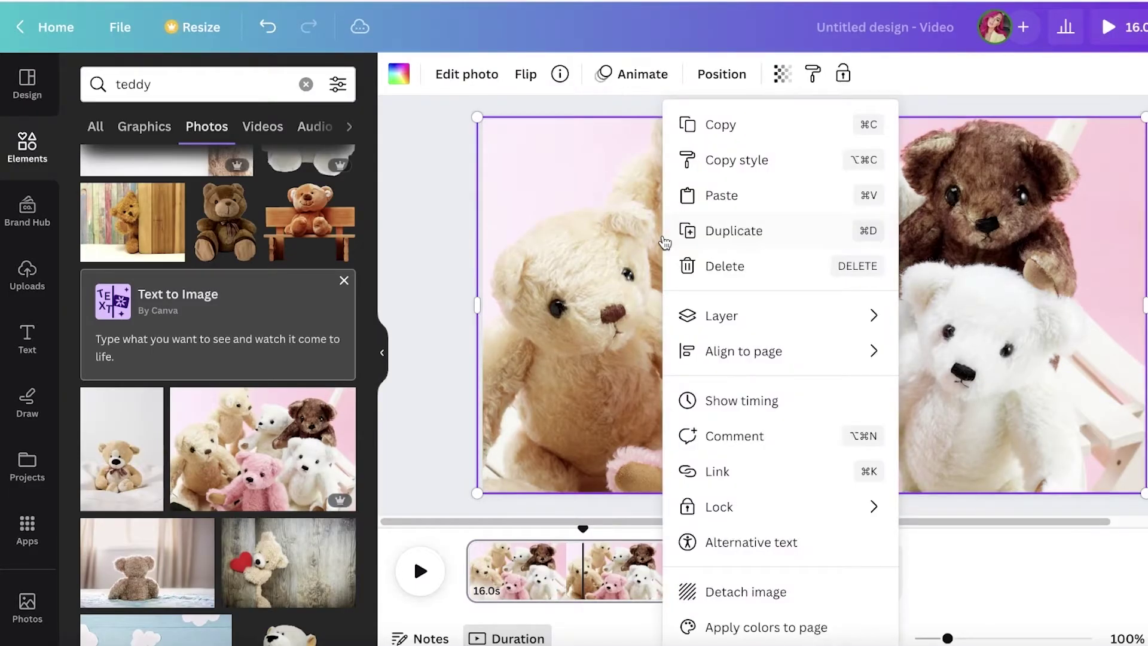
pyautogui.click(565, 363)
pyautogui.rightClick(595, 549)
pyautogui.rightClick(534, 266)
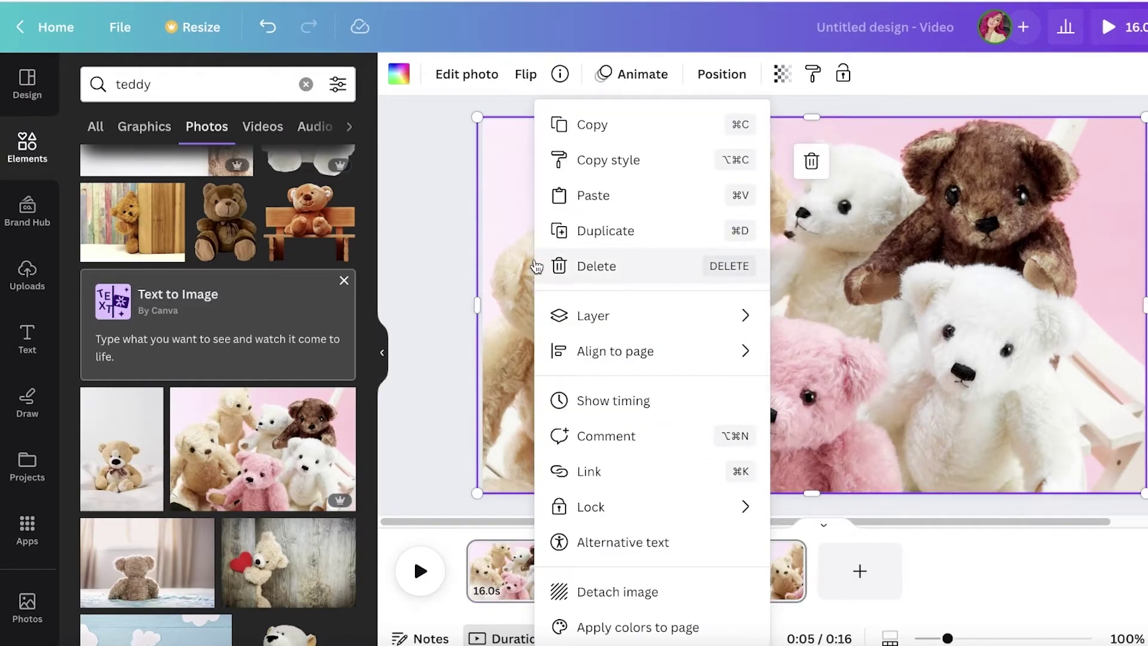
pyautogui.click(691, 407)
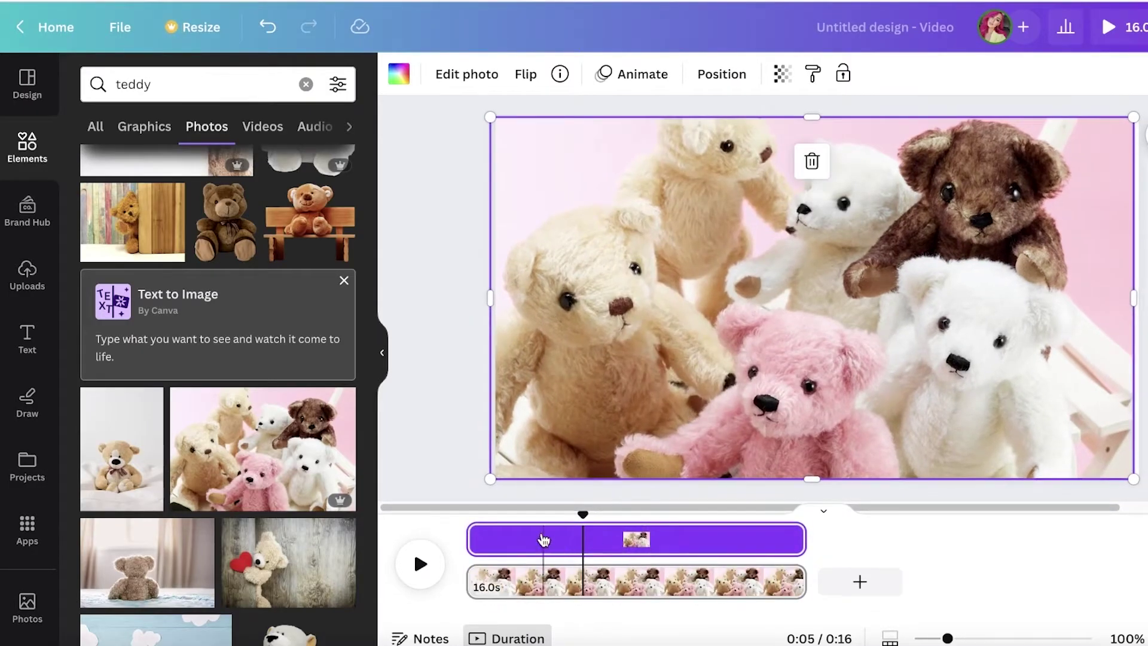
pyautogui.moveTo(473, 541); pyautogui.dragTo(639, 542)
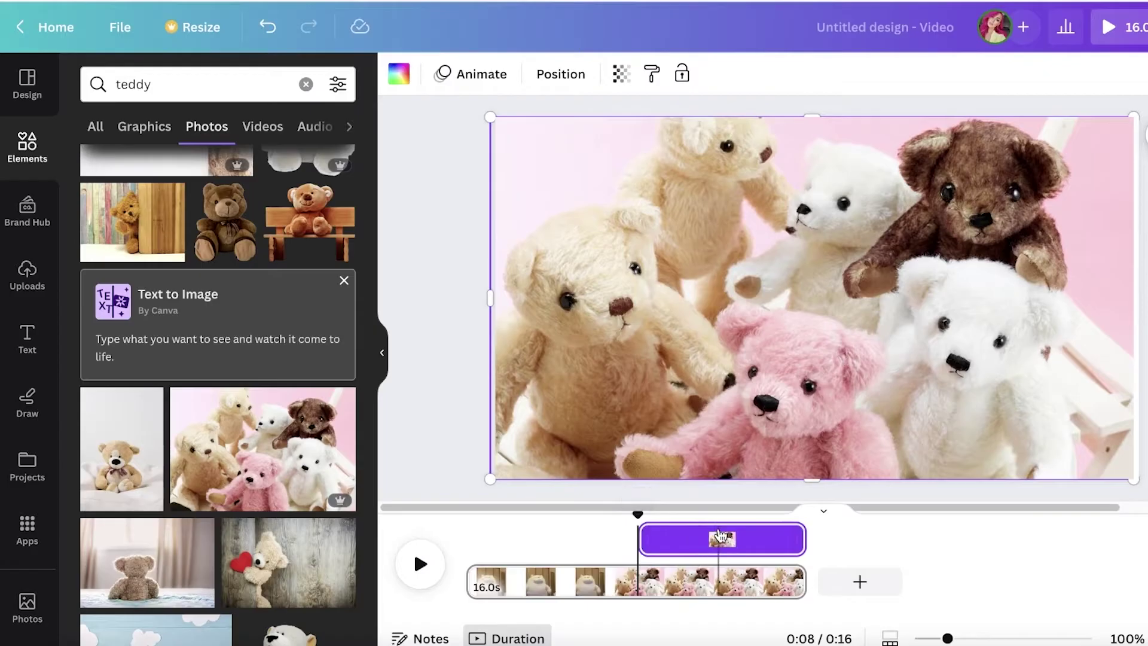
pyautogui.moveTo(736, 534); pyautogui.dragTo(637, 542)
# Step: Play the video from the start to about the 10-second mark to check the teddy bear photo's segment
pyautogui.click(426, 564)
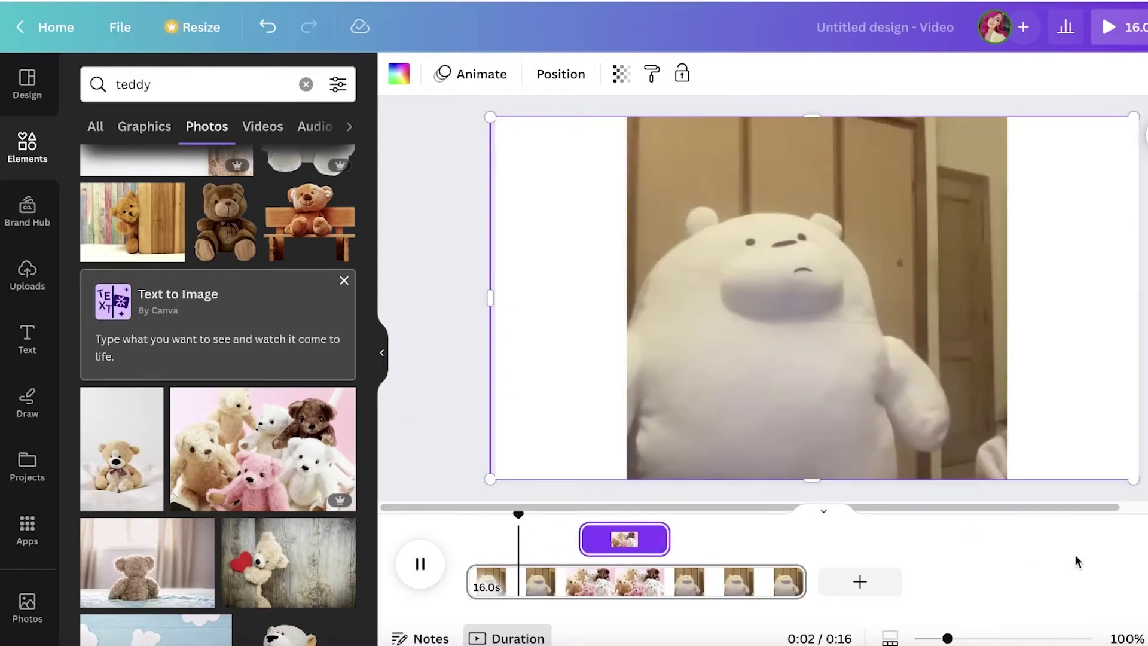
pyautogui.click(414, 548)
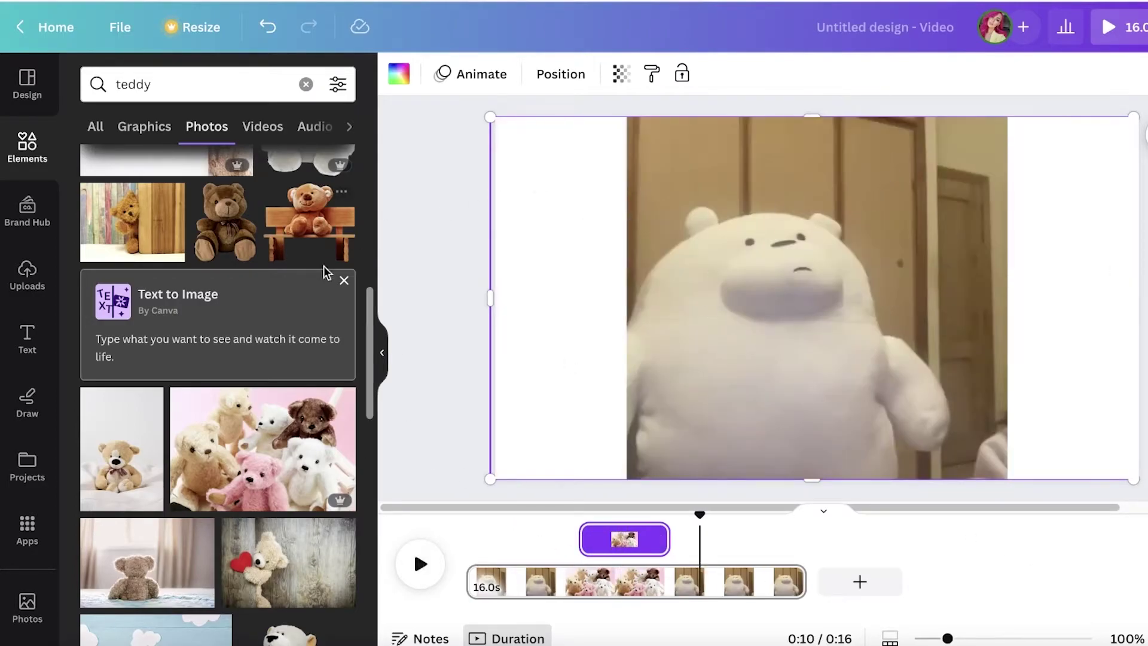
# Step: Dismiss the Text to Image suggestion, and remove the teddy bear photo and its grid from the page
pyautogui.click(344, 280)
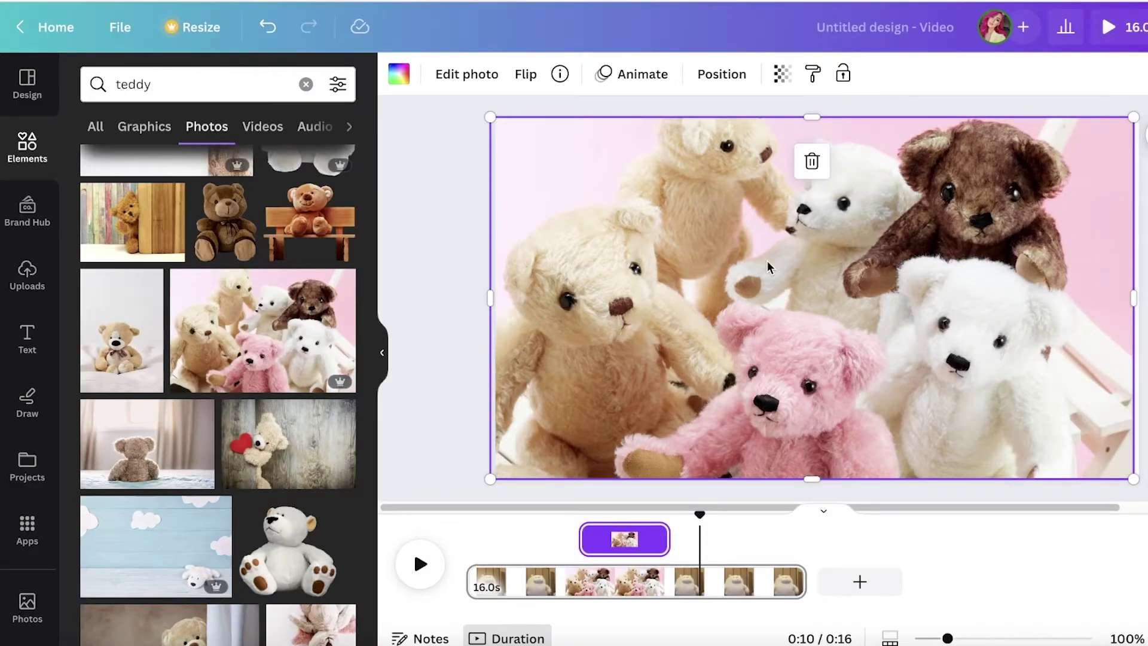
pyautogui.press('BackSpace')
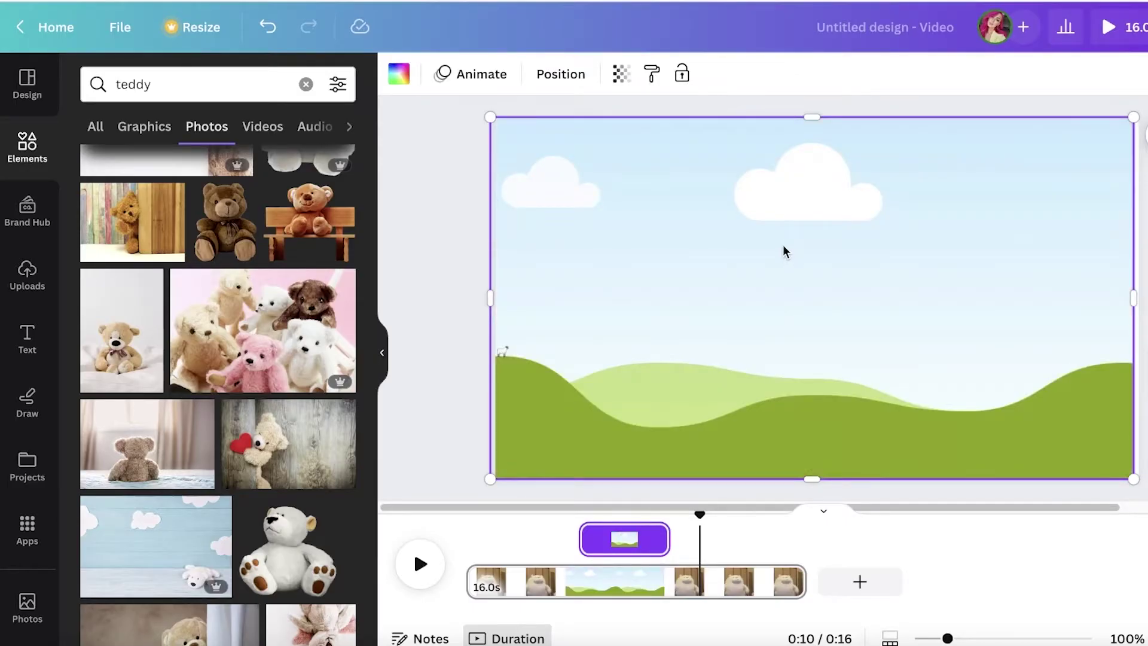
pyautogui.hotkey('ctrl', 'z')
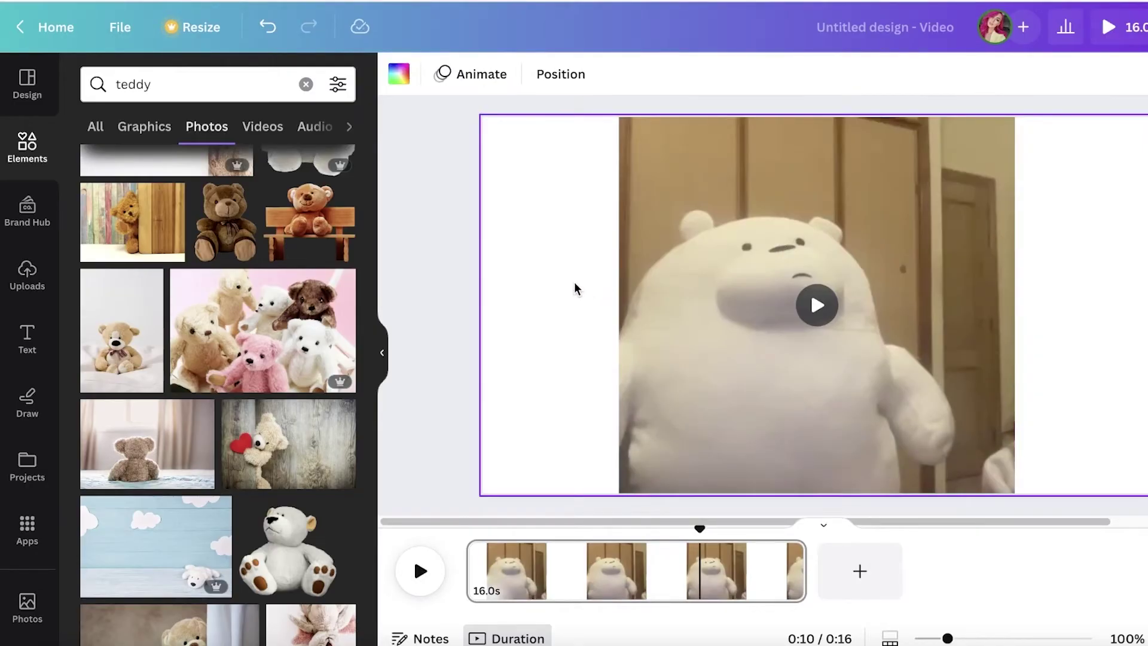
pyautogui.click(435, 258)
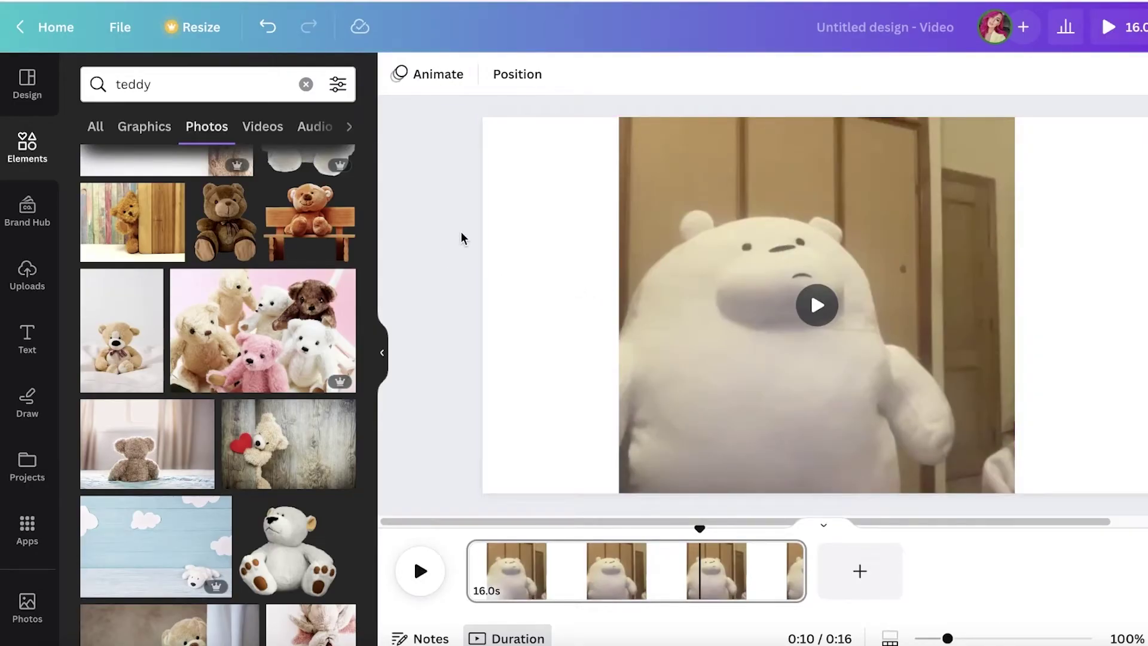
pyautogui.hotkey('ctrl', 'z')
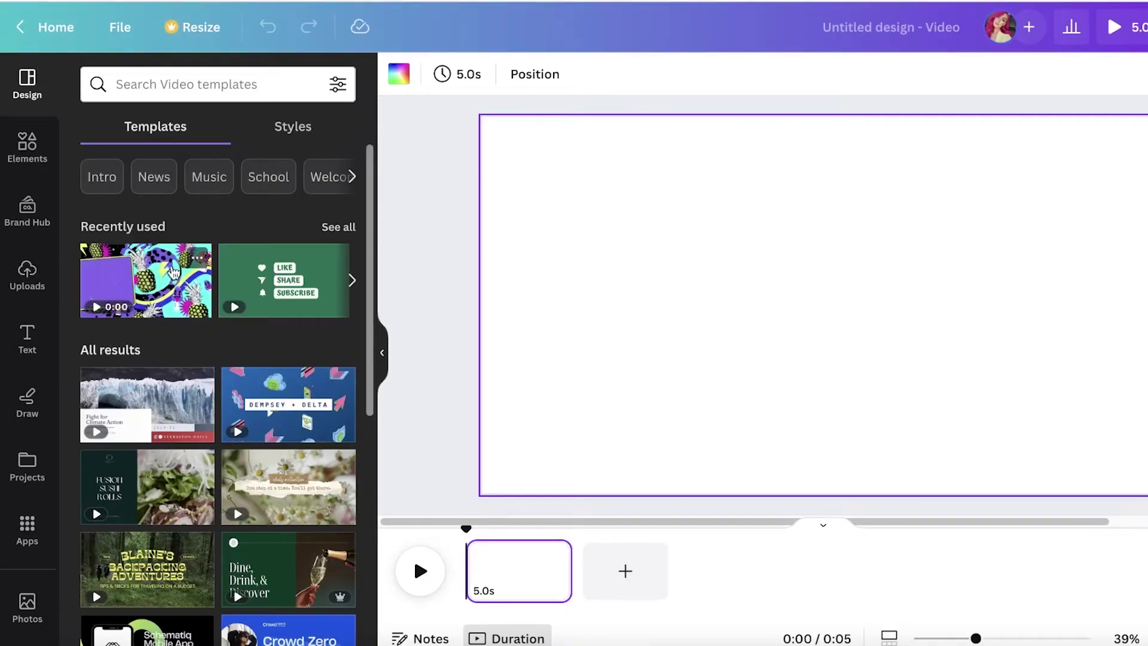
# Step: Add the white bear clip from the uploaded videos to the blank page and mute its sound
pyautogui.click(11, 150)
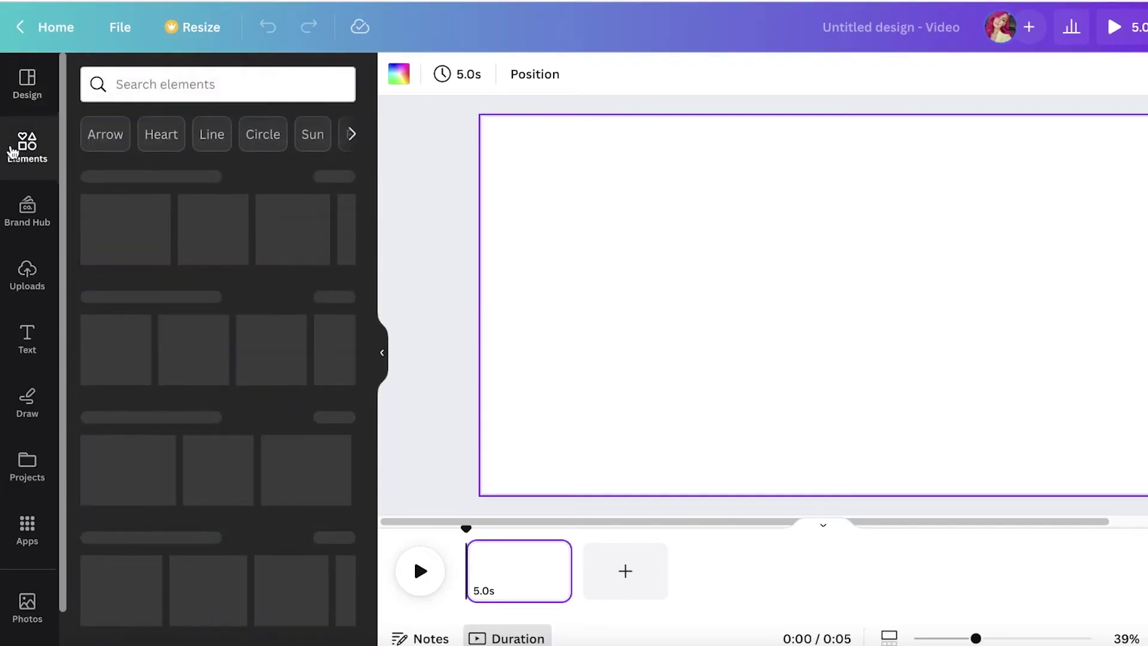
pyautogui.click(24, 87)
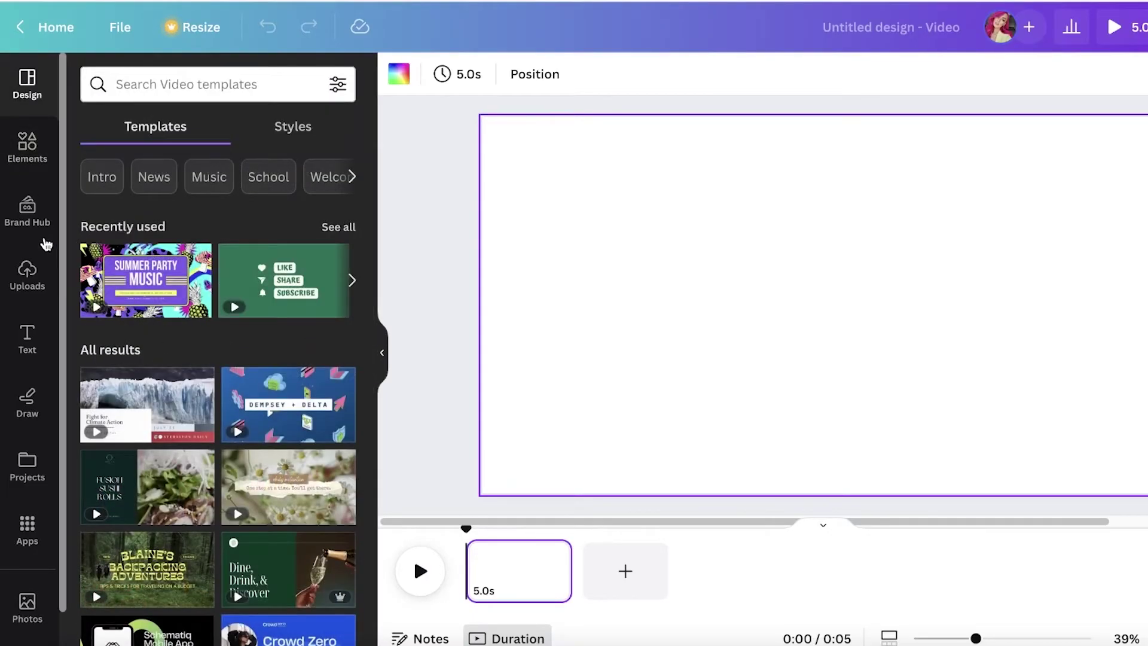
pyautogui.click(31, 327)
pyautogui.click(30, 289)
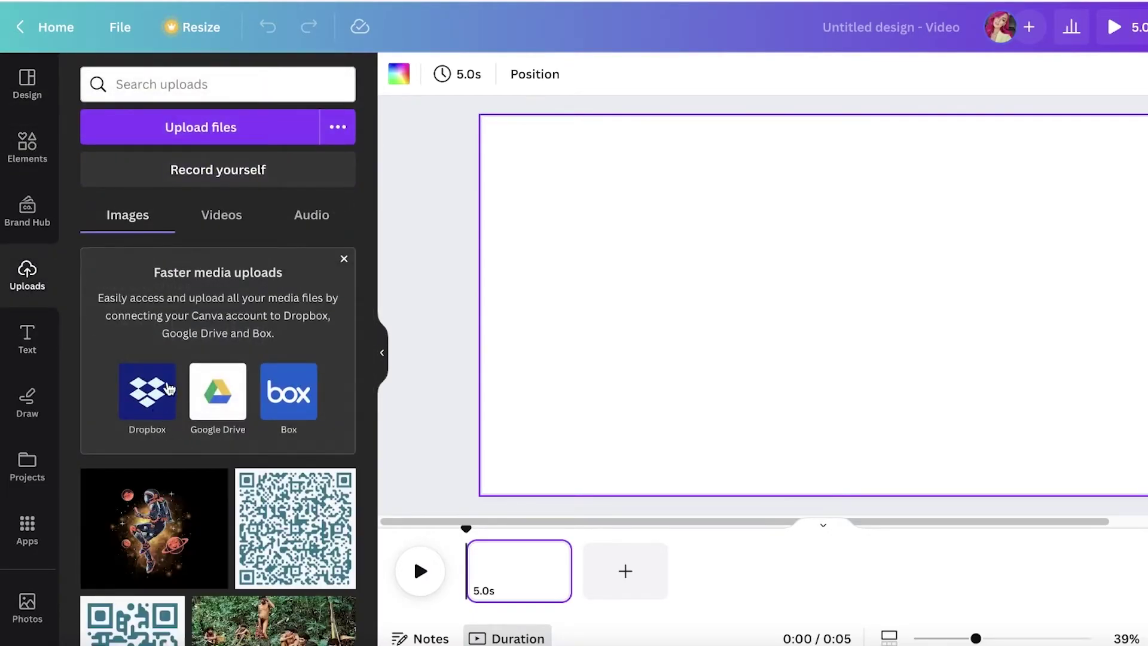
pyautogui.click(231, 219)
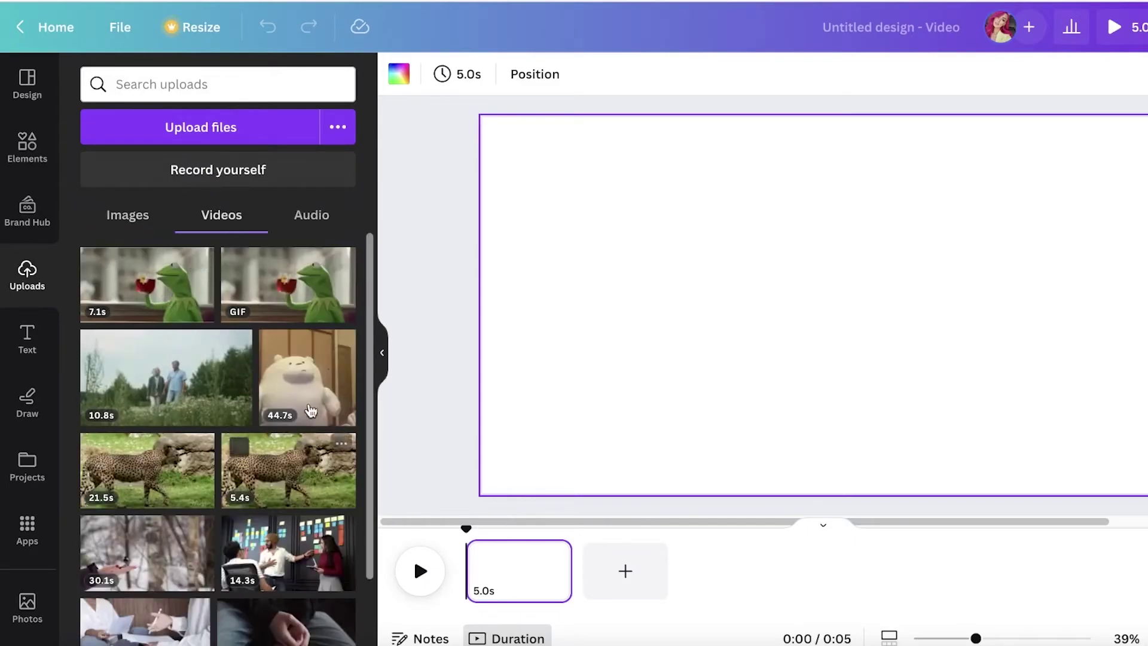
pyautogui.click(307, 377)
pyautogui.click(977, 73)
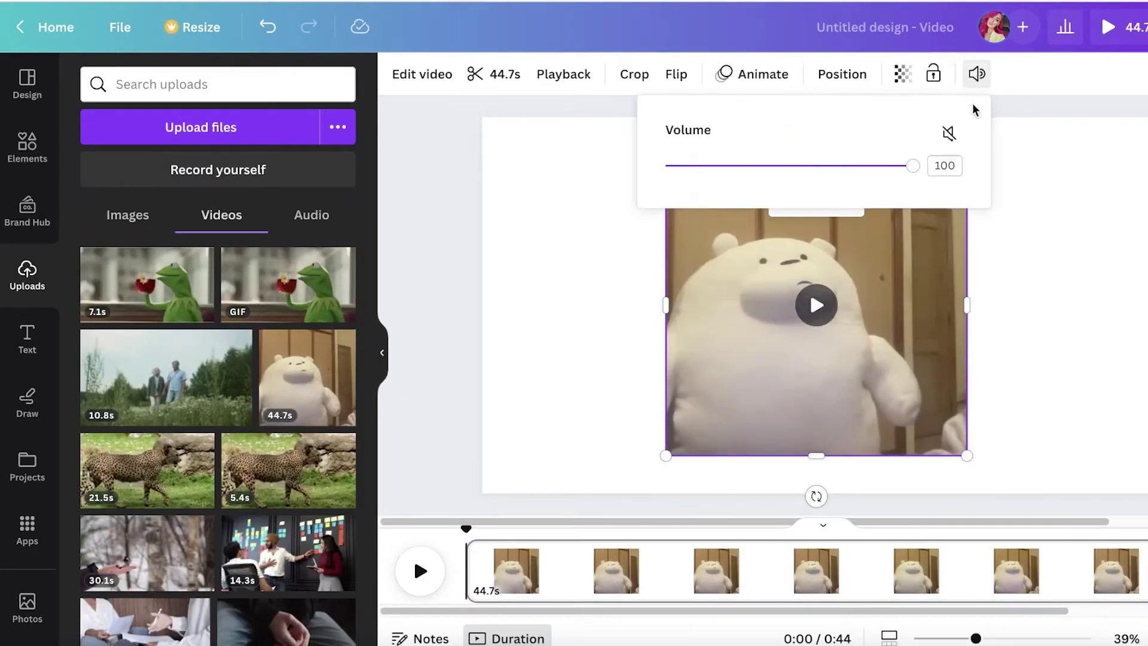
pyautogui.click(518, 212)
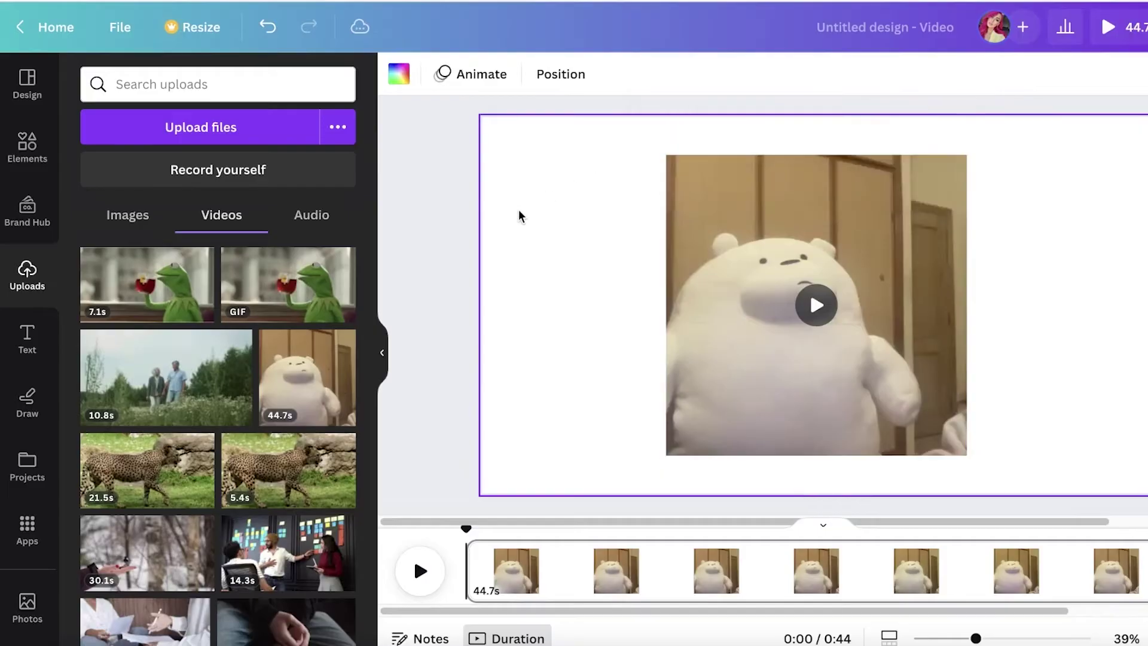
# Step: Enlarge the white bear video to about the full page height and center it on the page
pyautogui.moveTo(785, 407); pyautogui.dragTo(601, 317)
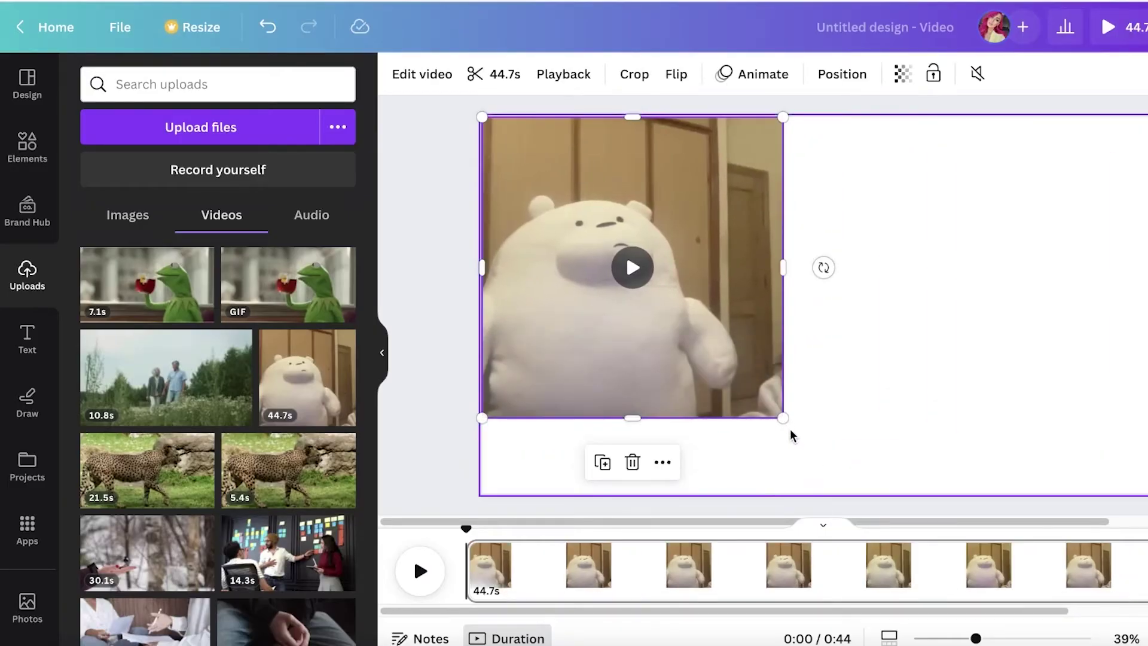
pyautogui.moveTo(783, 418); pyautogui.dragTo(861, 487)
pyautogui.moveTo(678, 416); pyautogui.dragTo(827, 418)
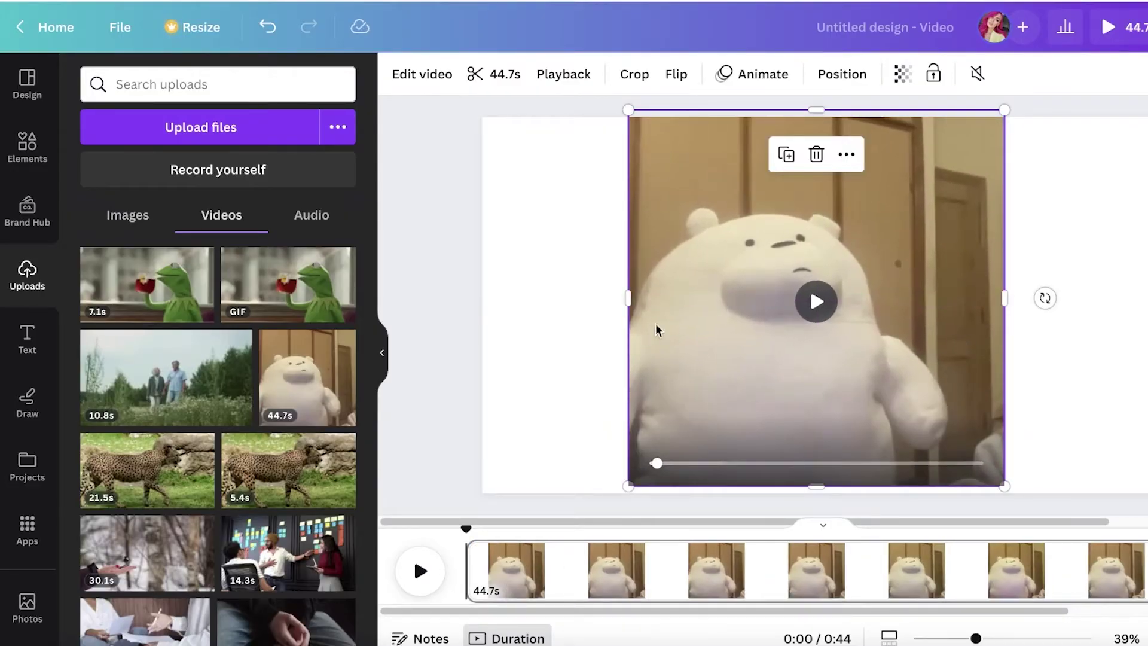
pyautogui.click(30, 144)
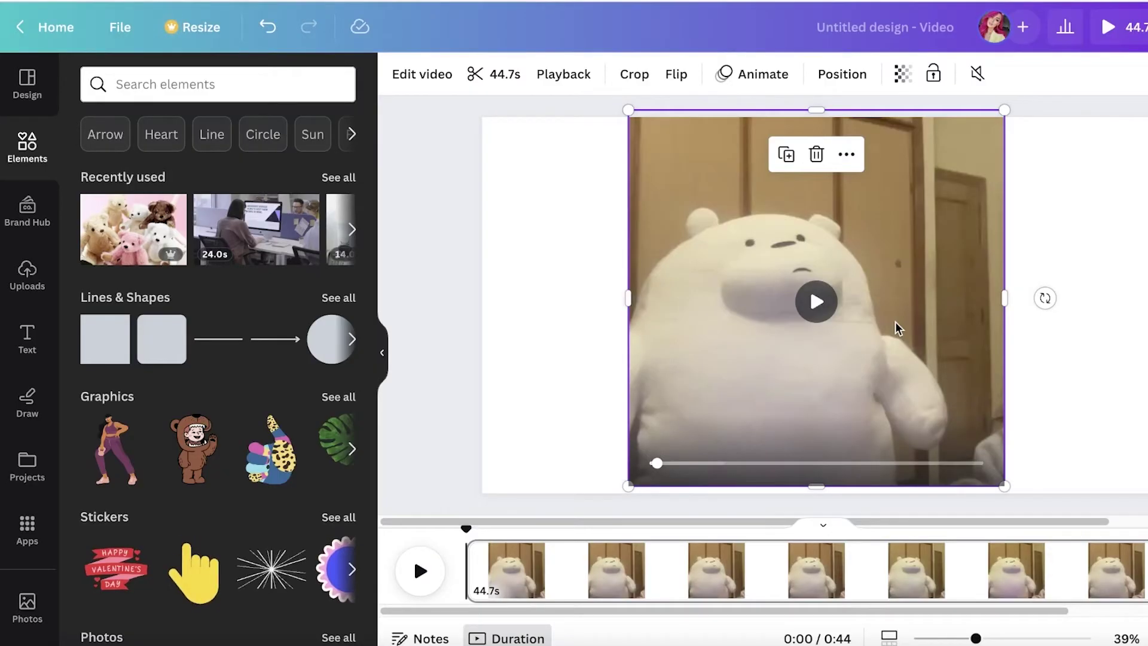
pyautogui.click(569, 213)
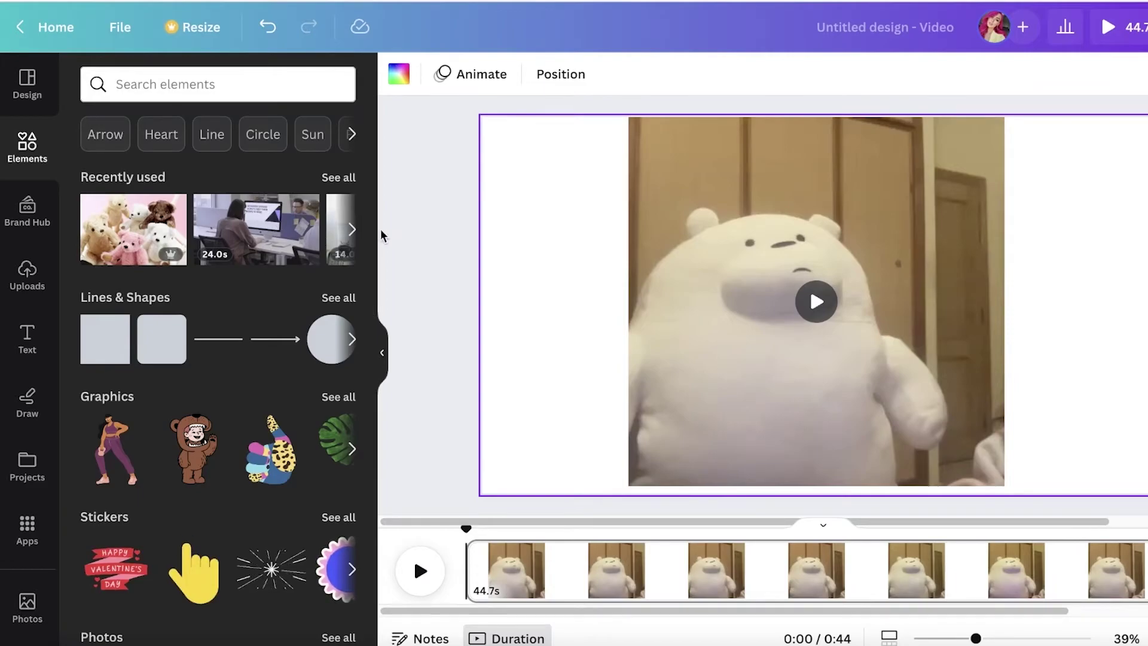
pyautogui.click(338, 177)
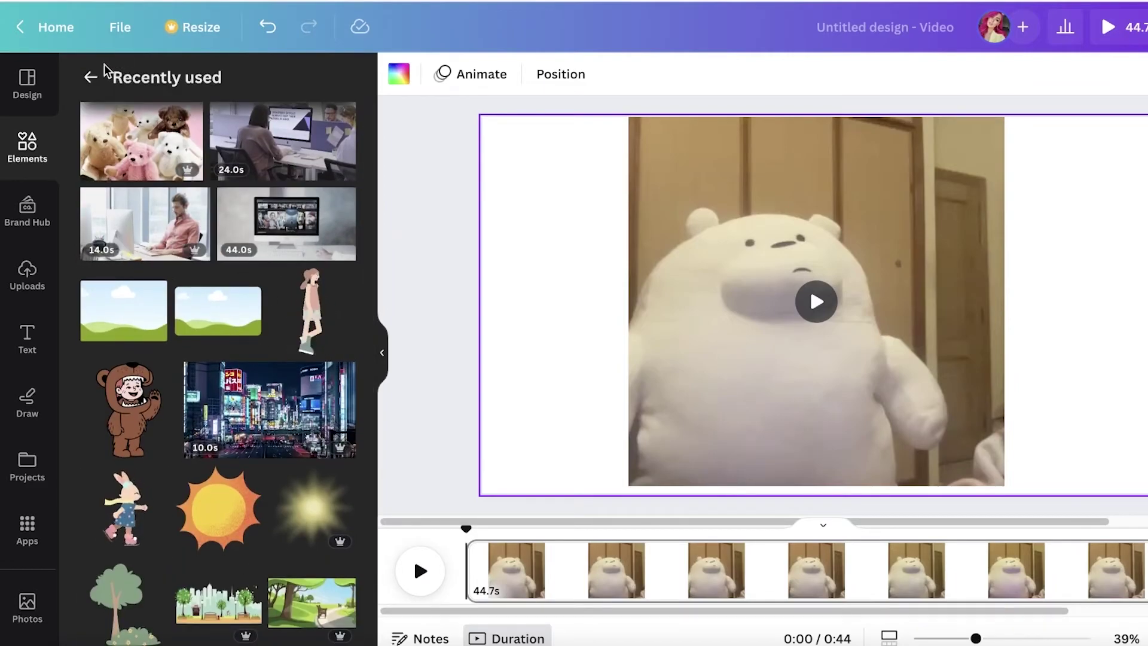
pyautogui.click(91, 77)
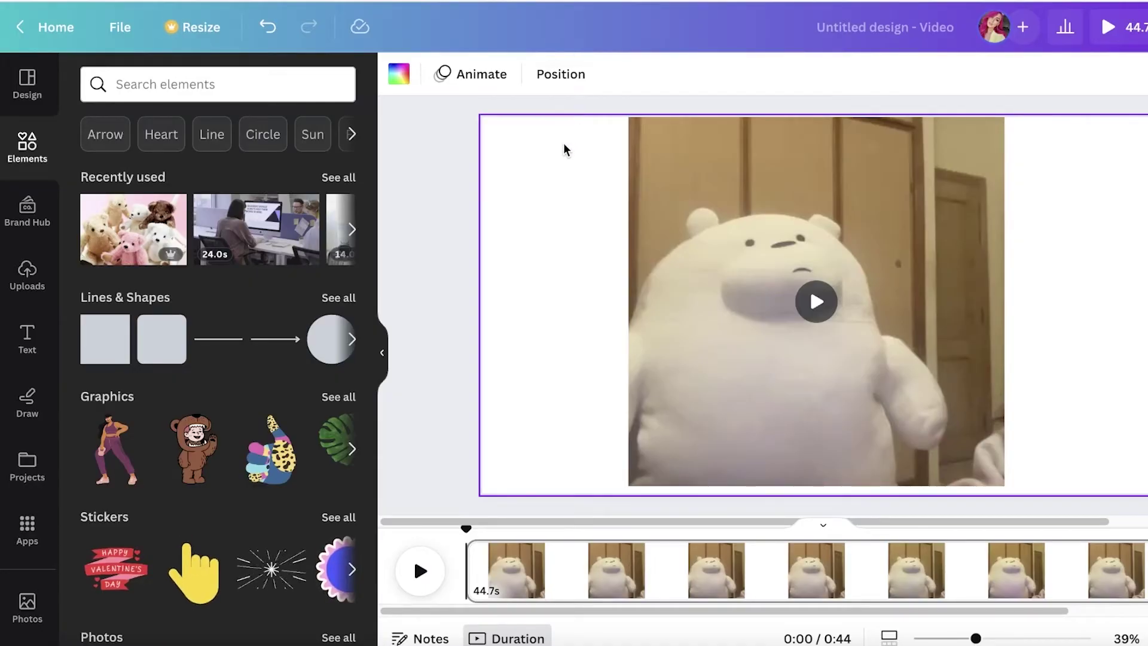
pyautogui.click(842, 223)
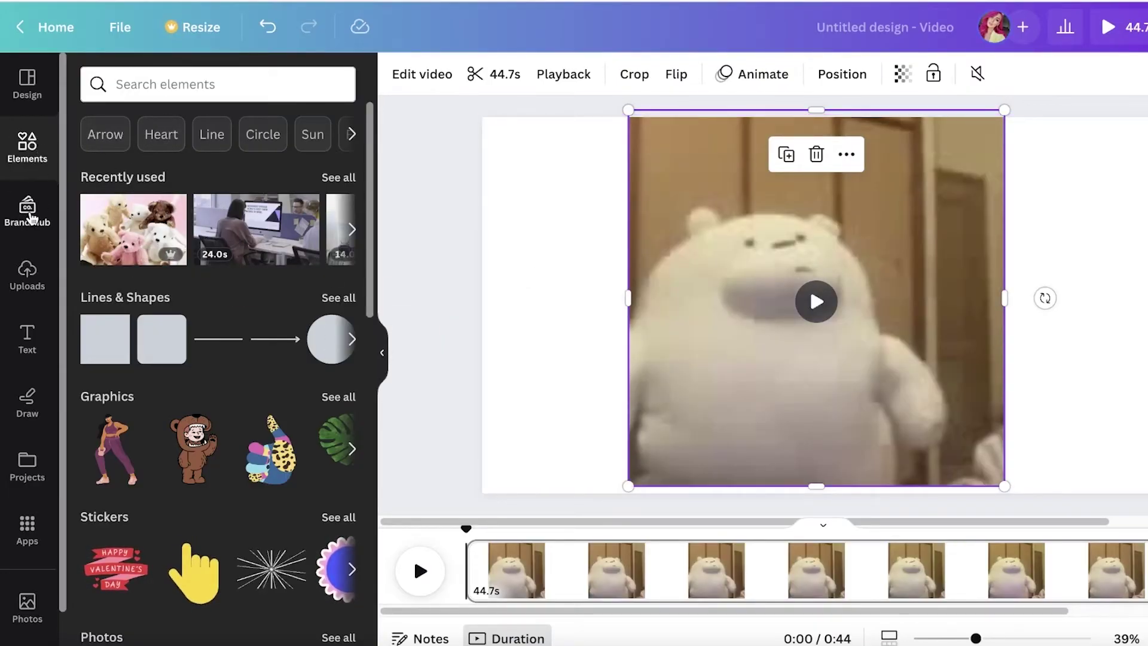
pyautogui.click(20, 274)
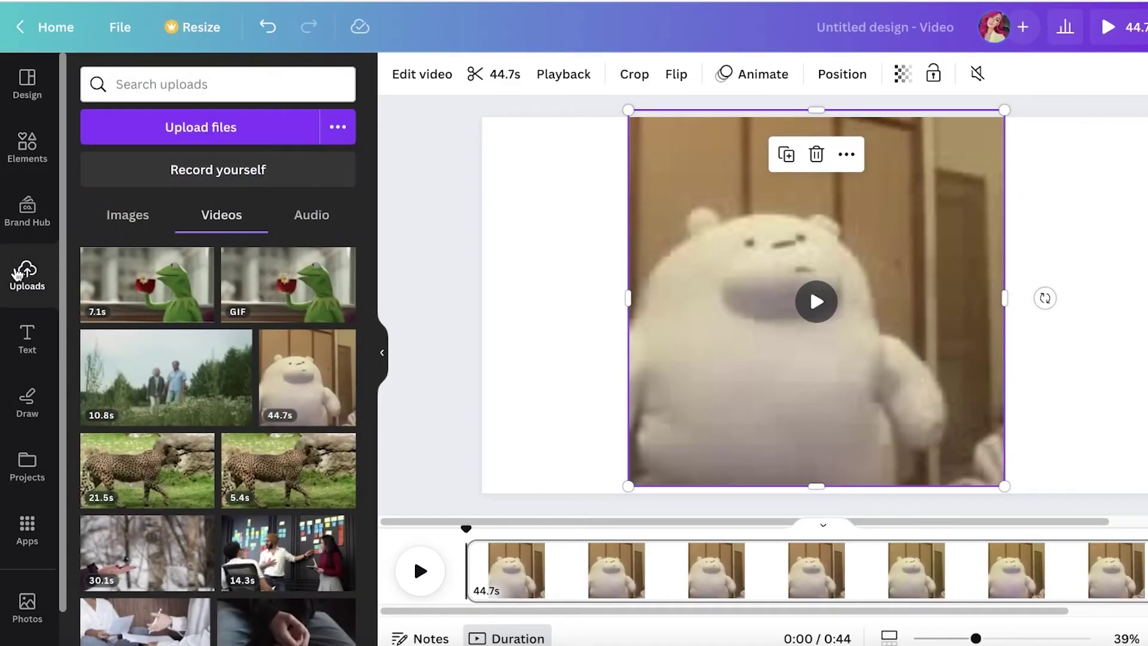
# Step: Add a single-cell grid to the page and bring it in front of the white bear video
pyautogui.click(23, 154)
pyautogui.scroll(-5, 177, 505)
pyautogui.scroll(-5, 152, 425)
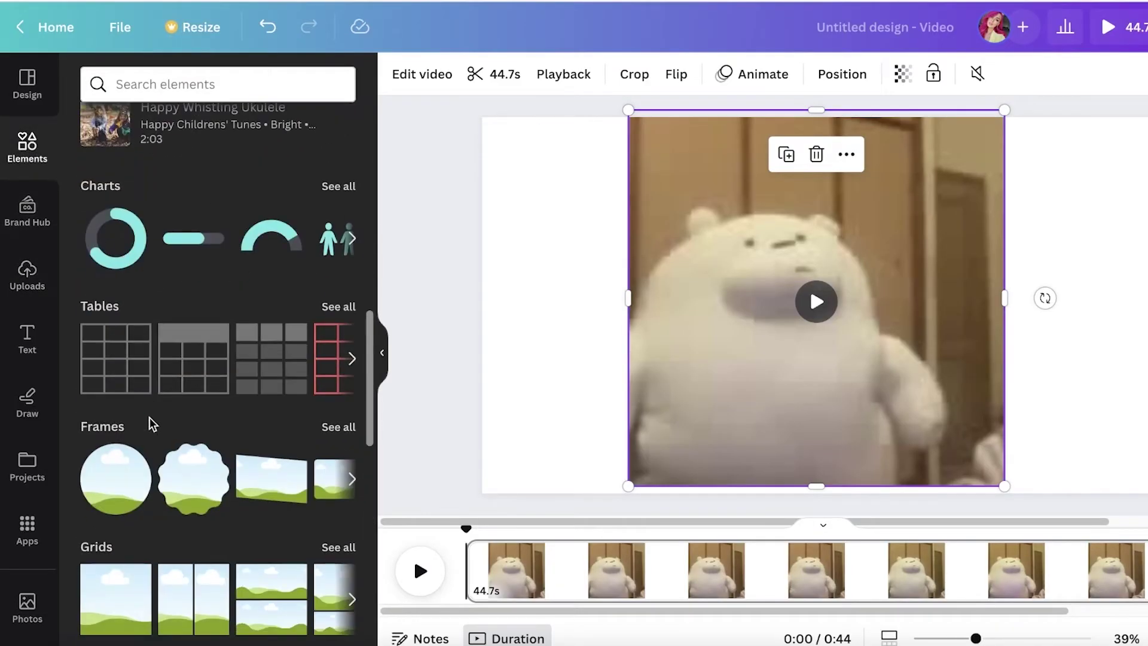
pyautogui.scroll(-2, 105, 589)
pyautogui.click(105, 568)
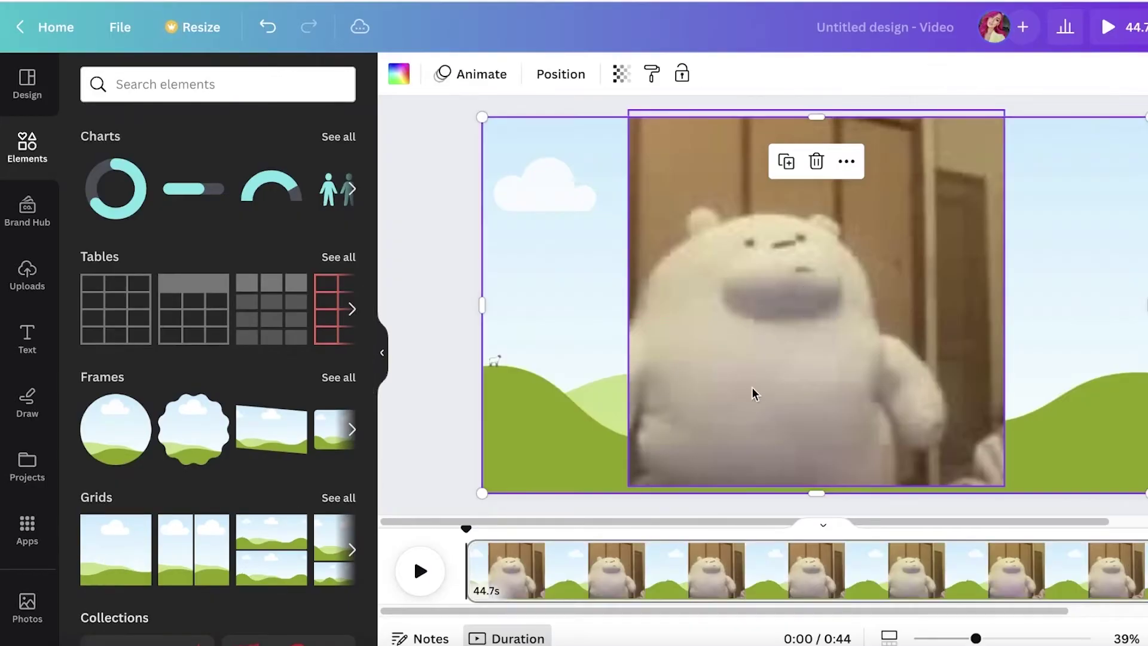
pyautogui.rightClick(545, 291)
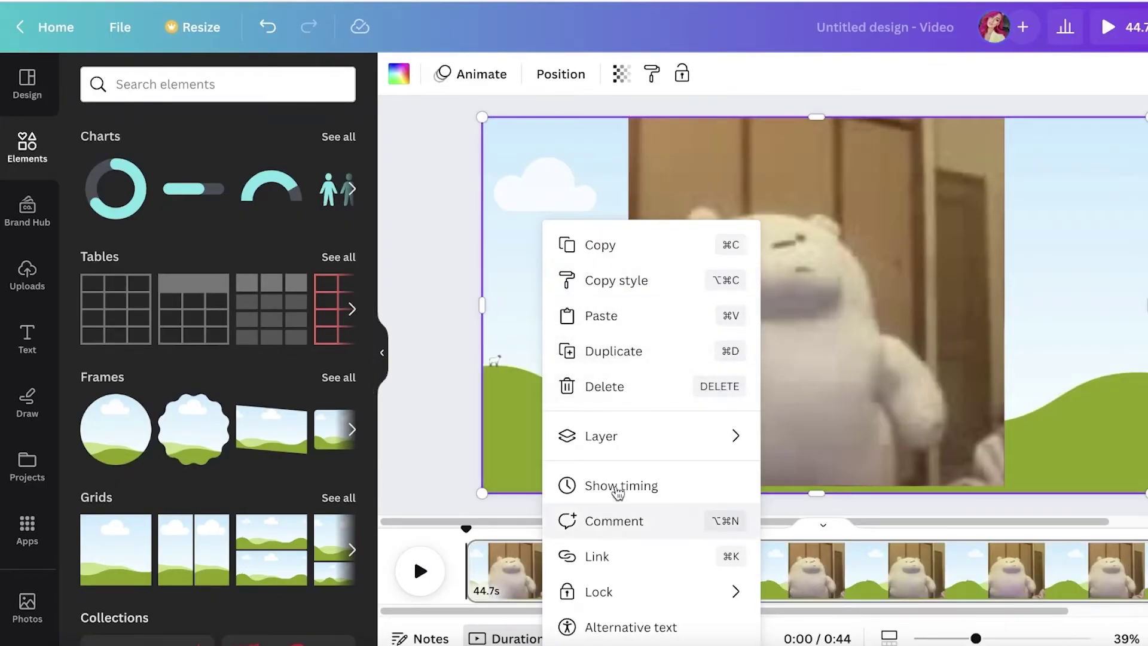
pyautogui.moveTo(623, 451)
pyautogui.click(836, 461)
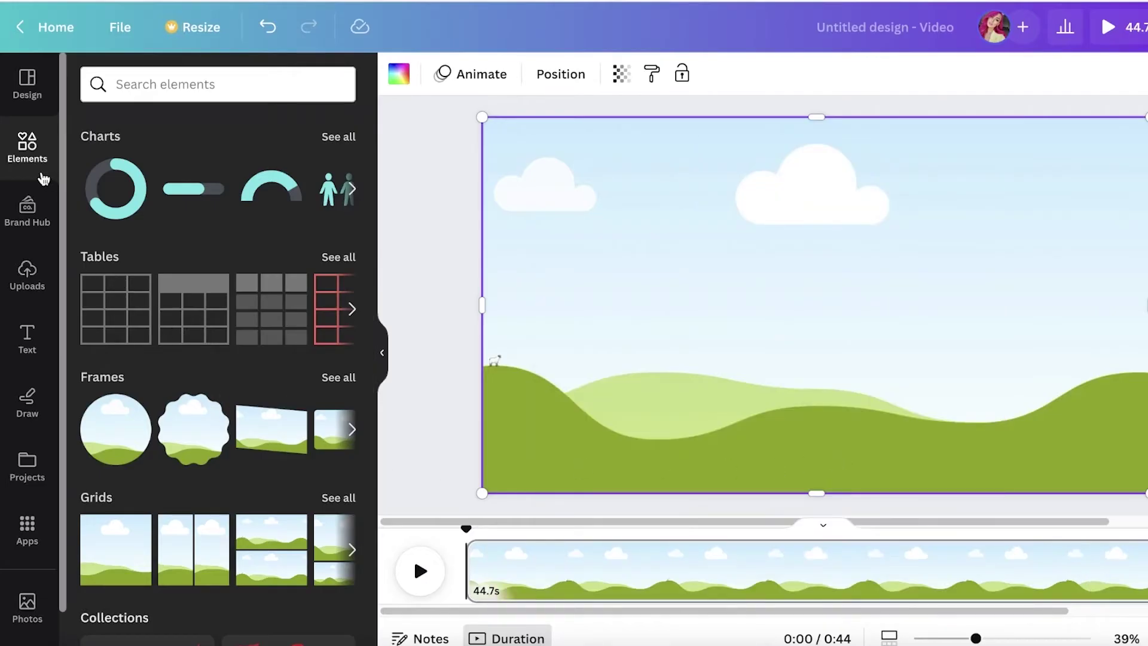
# Step: Fill the grid with the teddy bear group photo from the recently used elements
pyautogui.click(28, 209)
pyautogui.click(30, 95)
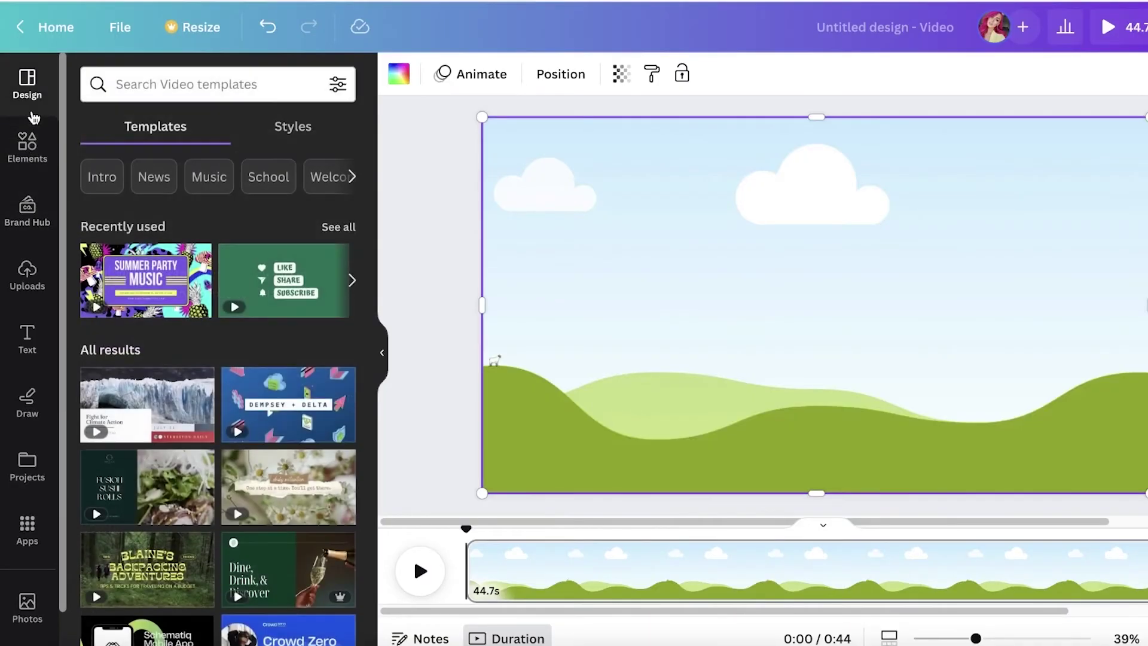
pyautogui.click(28, 275)
pyautogui.click(36, 173)
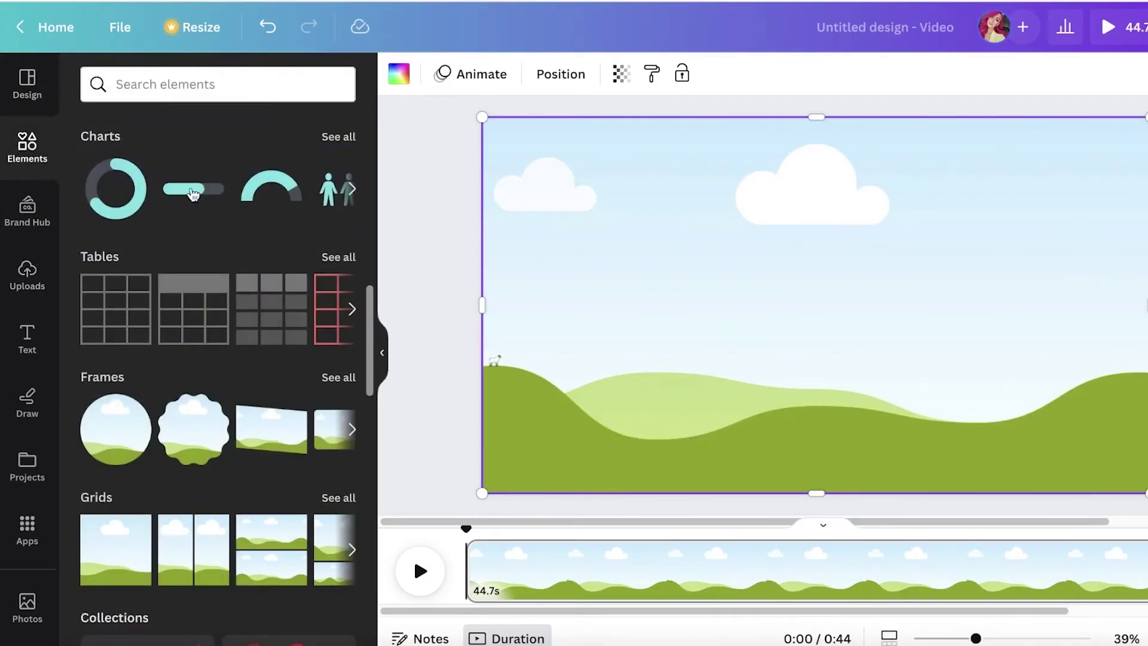
pyautogui.click(215, 233)
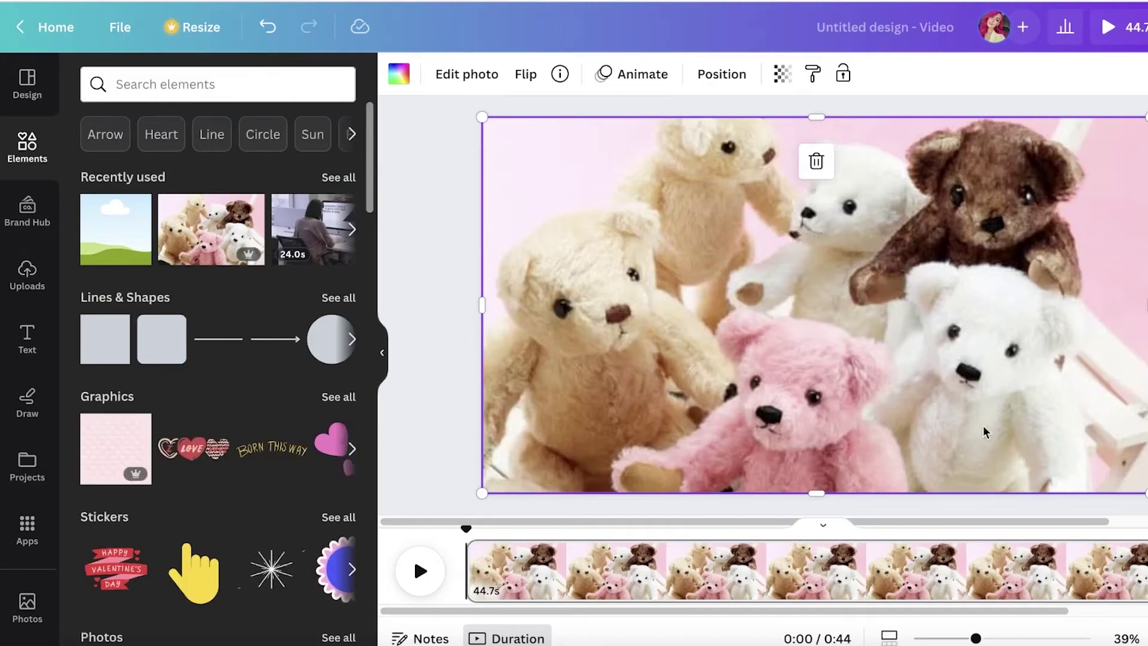
# Step: Show the teddy bear grid's timing and shorten its bar to a segment from about 5 to 8 seconds
pyautogui.rightClick(847, 558)
pyautogui.rightClick(728, 286)
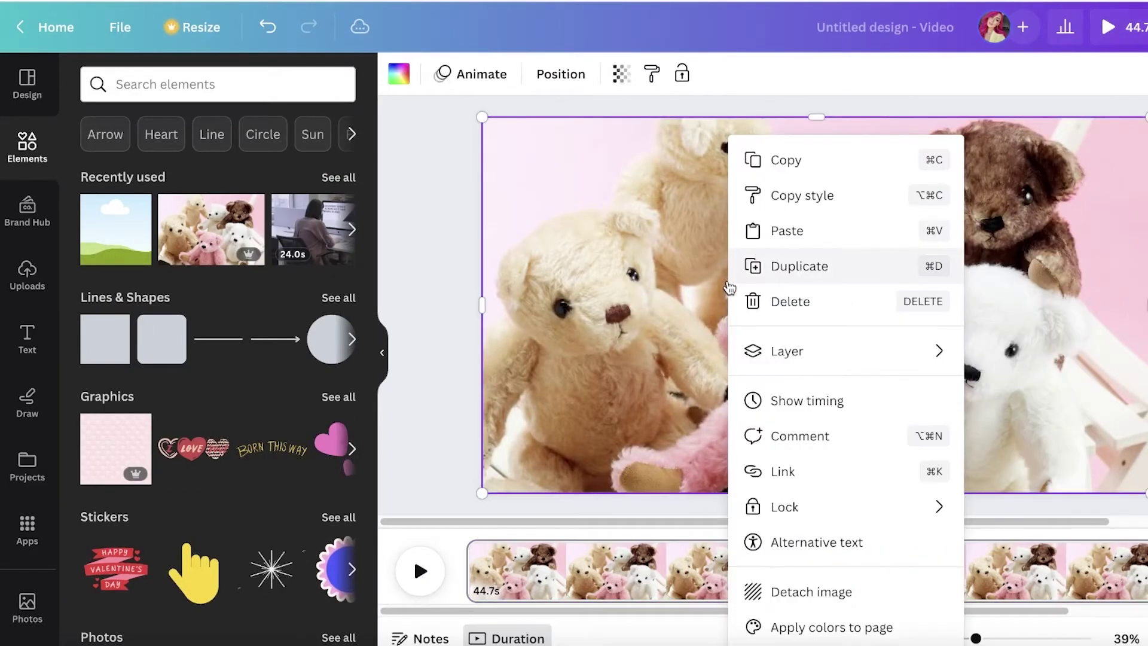
pyautogui.click(813, 417)
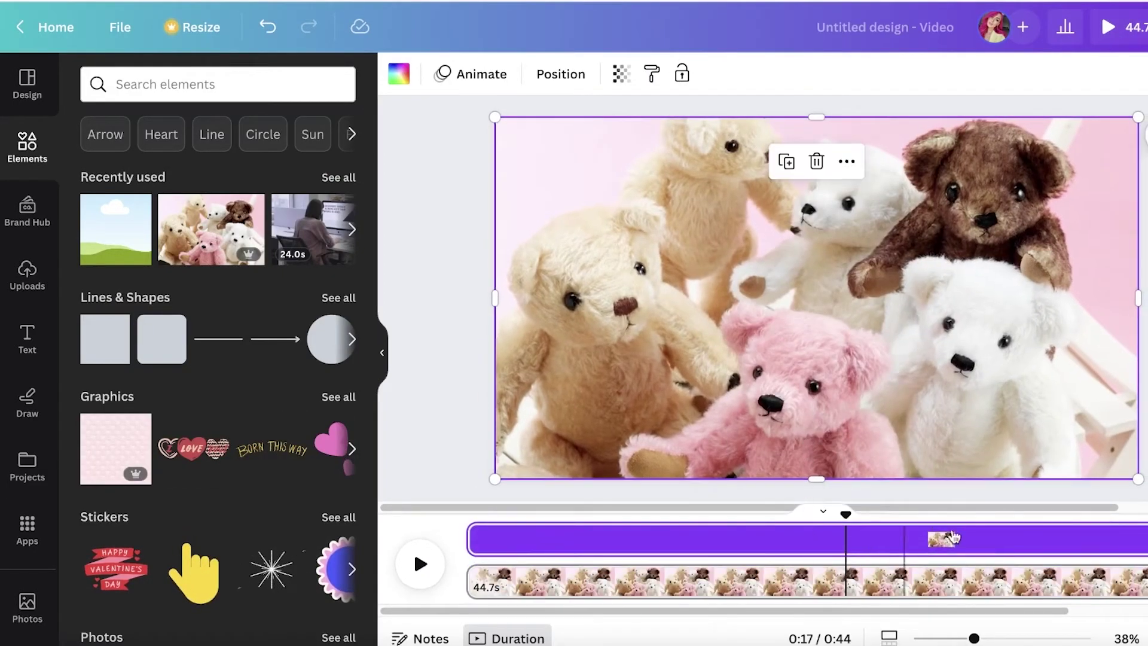
pyautogui.moveTo(470, 540); pyautogui.dragTo(1002, 540)
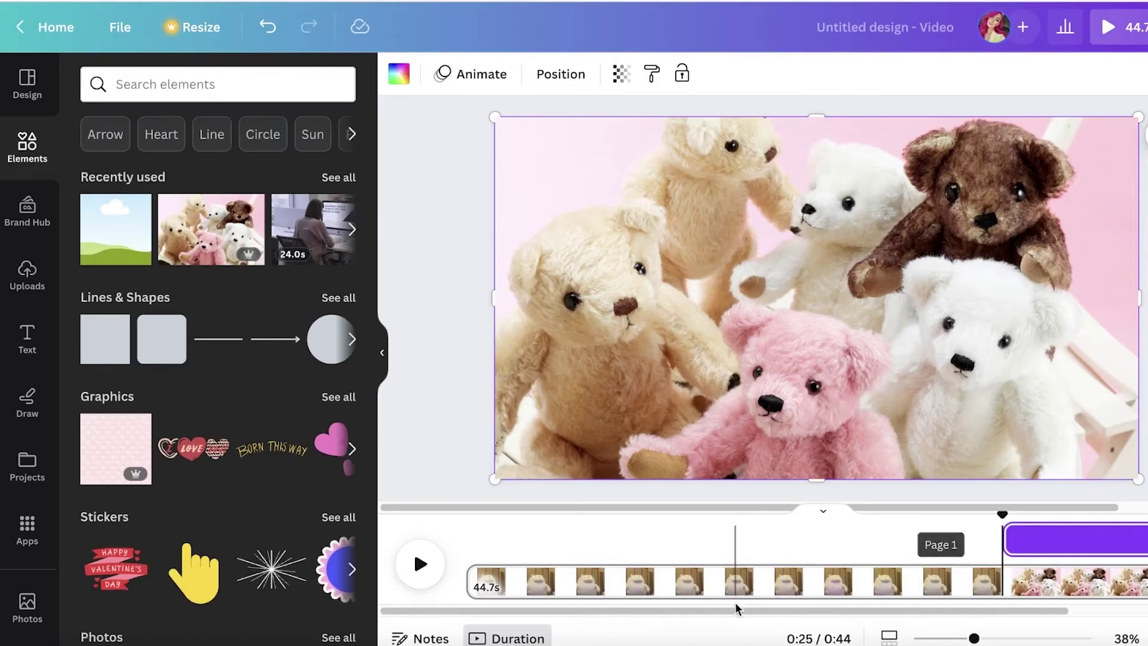
pyautogui.moveTo(936, 611); pyautogui.dragTo(1133, 612)
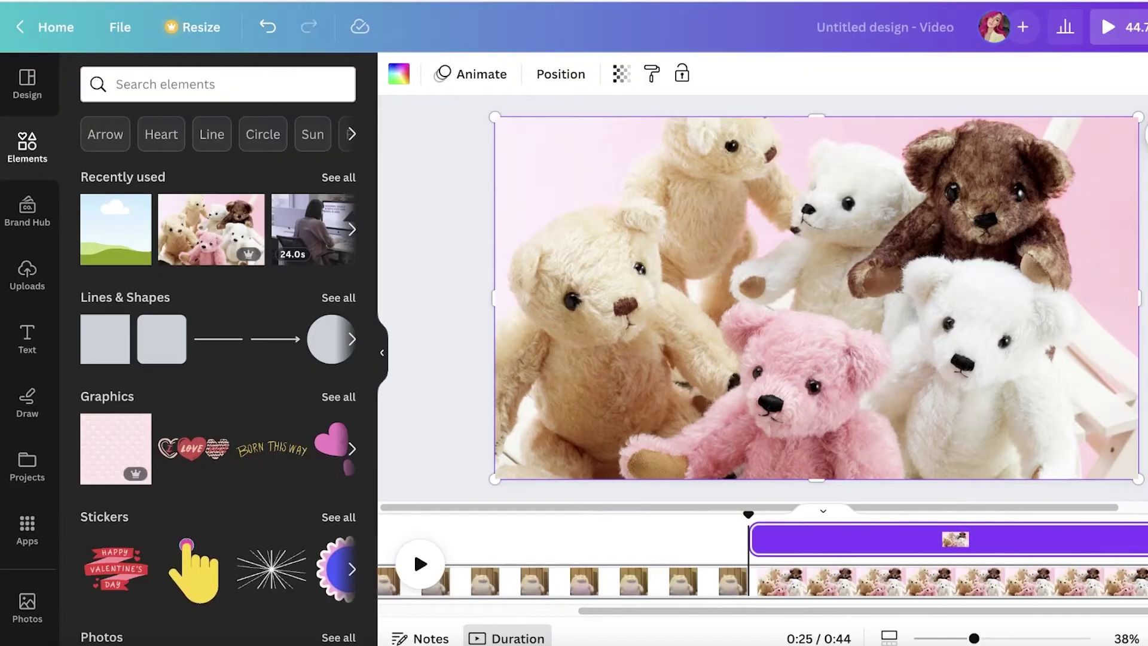
pyautogui.moveTo(1145, 540); pyautogui.dragTo(604, 557)
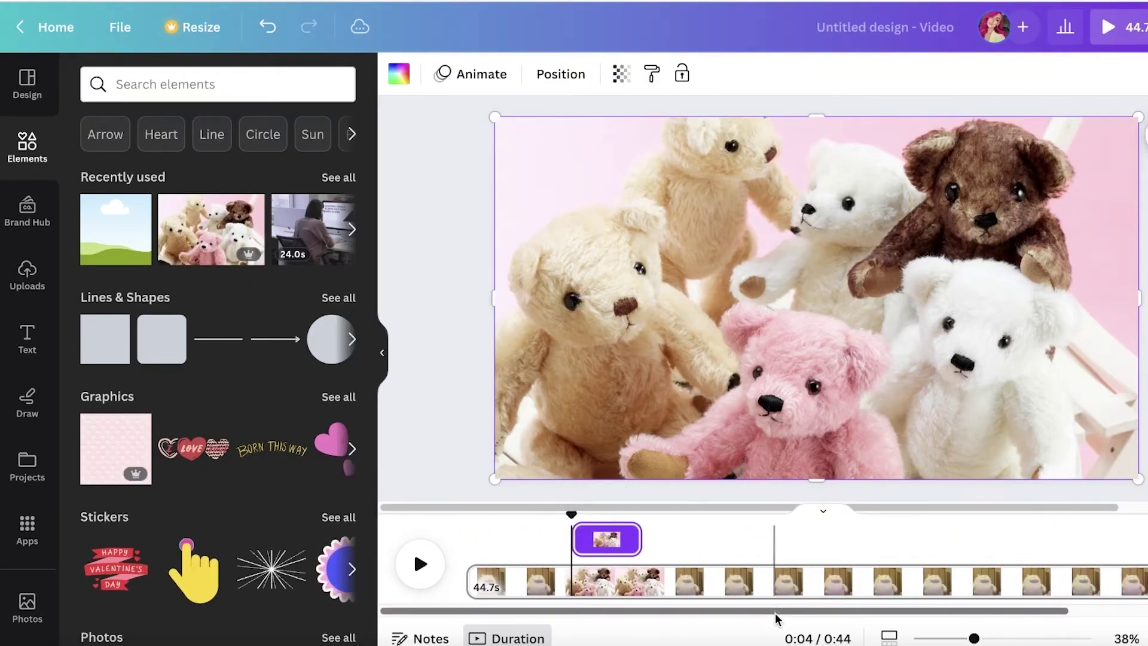
# Step: Trim the page to 16.2 seconds and shift the teddy bear segment to about 7 to 10 seconds
pyautogui.moveTo(776, 611); pyautogui.dragTo(942, 611)
pyautogui.moveTo(1145, 581); pyautogui.dragTo(553, 581)
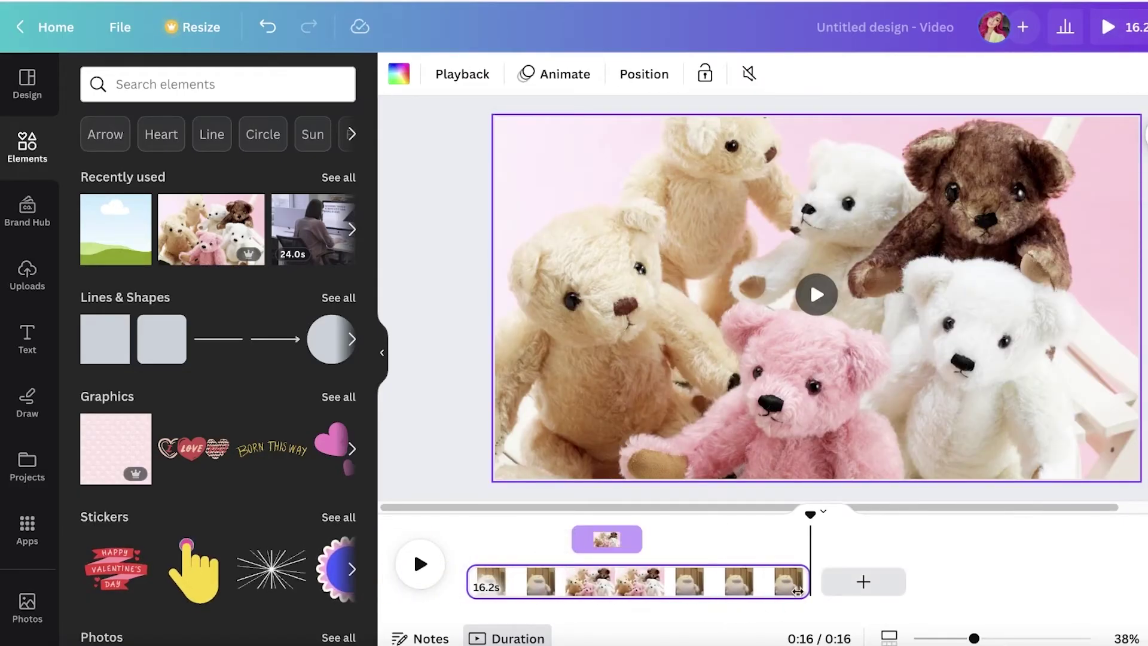
pyautogui.moveTo(605, 541); pyautogui.dragTo(367, 487)
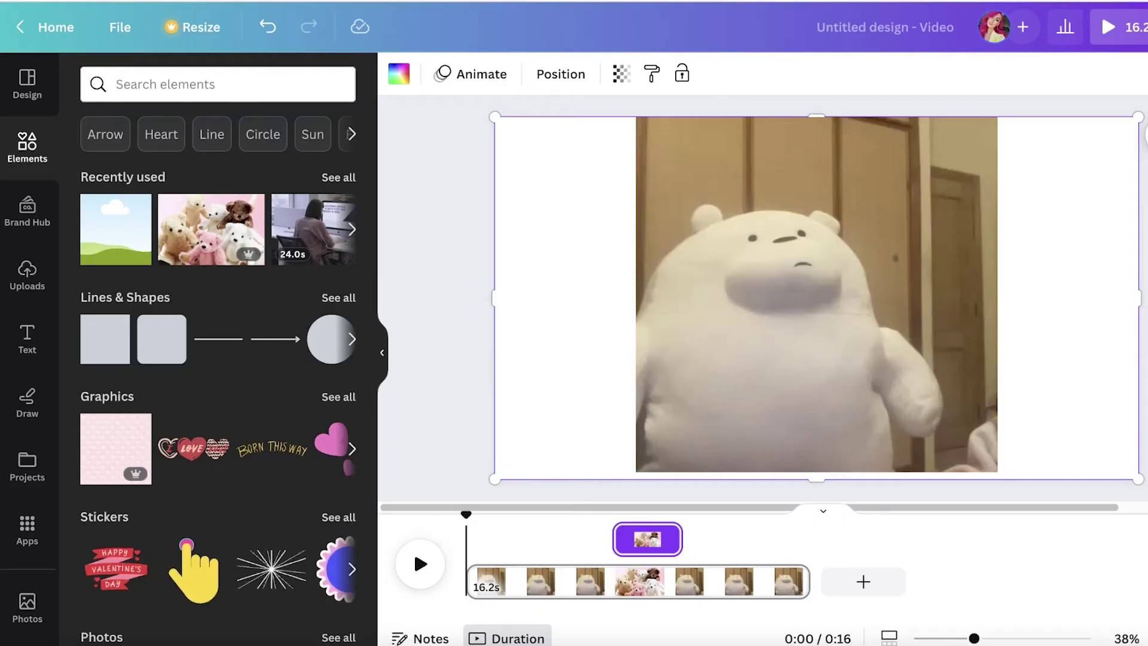
pyautogui.moveTo(465, 514)
pyautogui.mouseDown()
pyautogui.moveTo(810, 514)
pyautogui.moveTo(466, 515)
pyautogui.mouseUp()
# Step: Open the recording studio for Present and record from the full list of sharing options and use No camera
pyautogui.click(1141, 31)
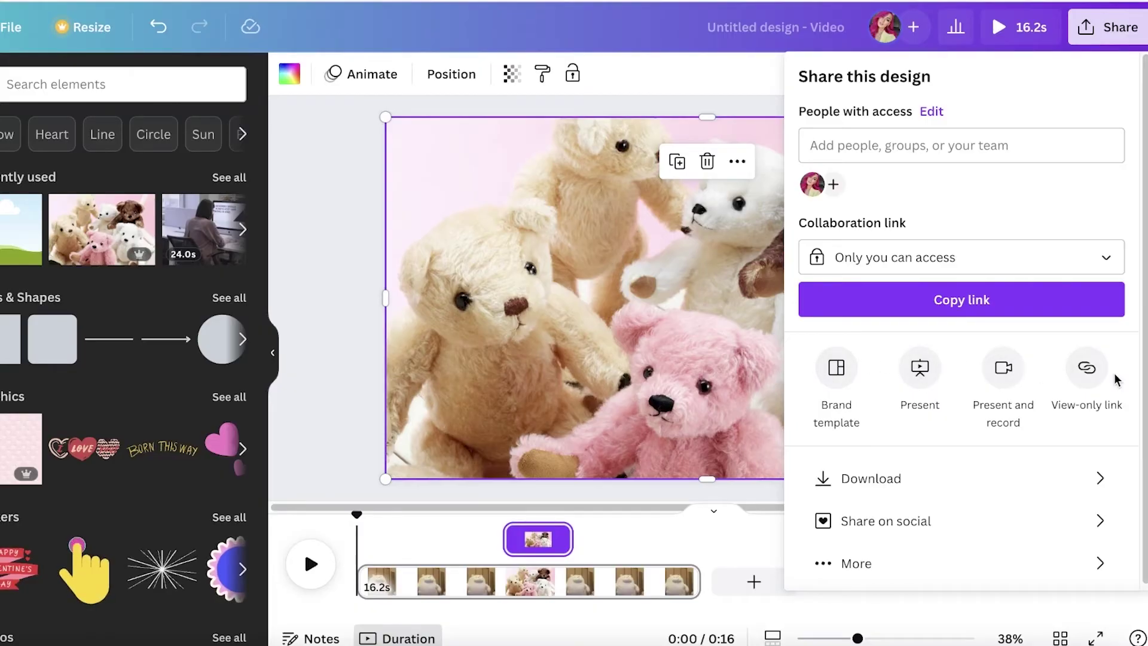
pyautogui.click(873, 568)
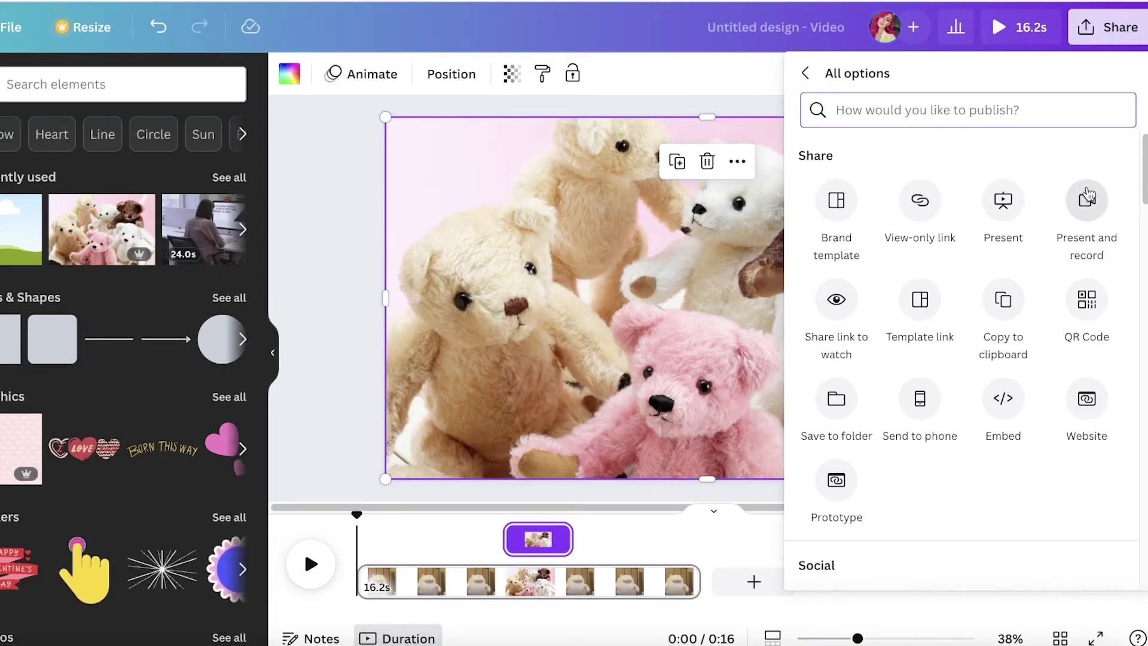
pyautogui.click(1087, 198)
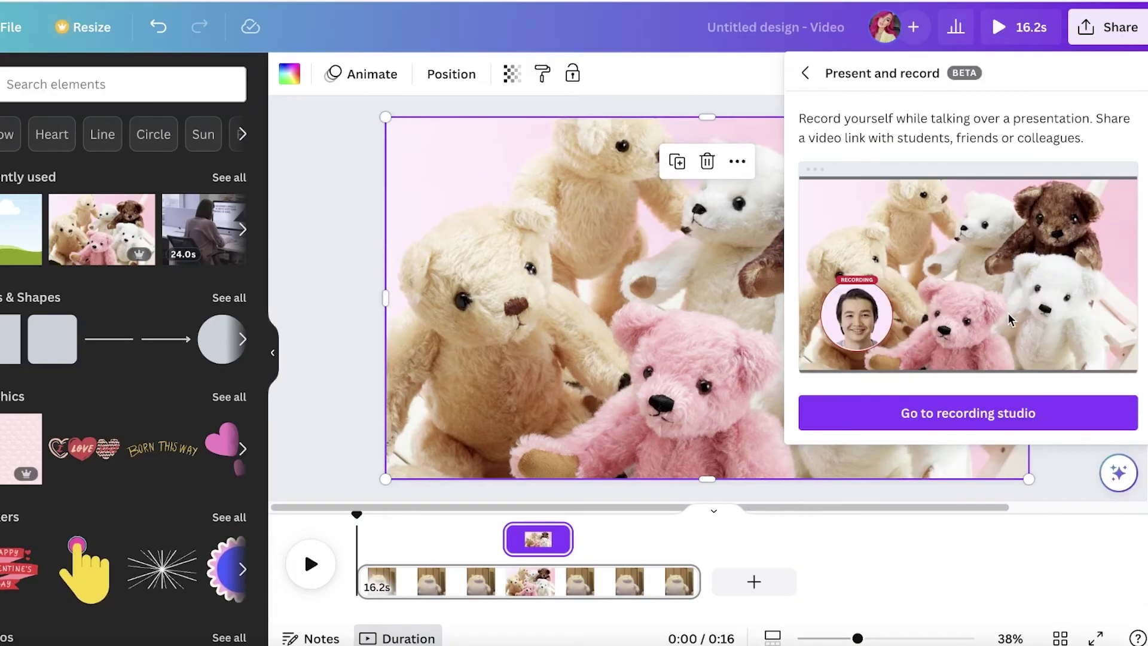
pyautogui.click(953, 436)
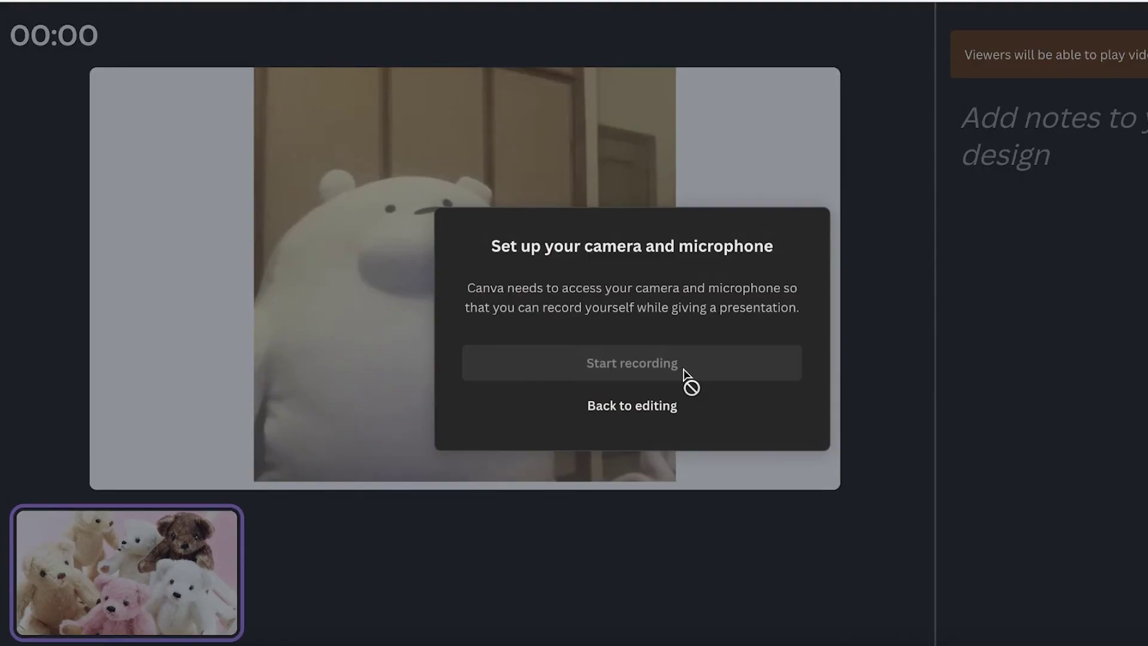
pyautogui.click(625, 402)
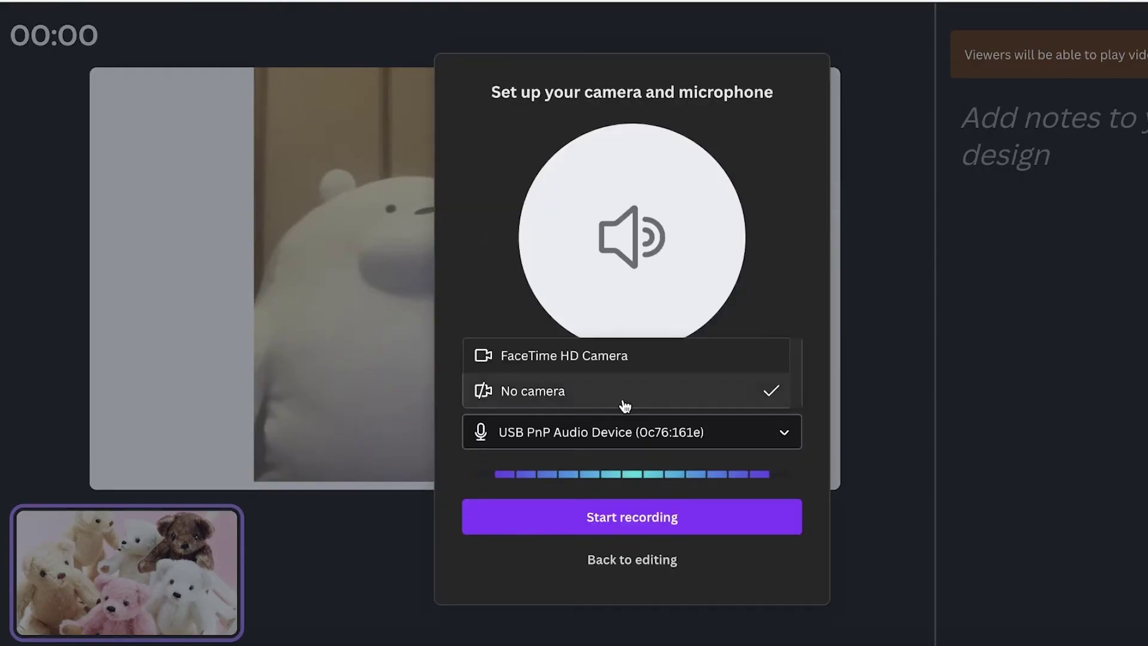
# Step: Record a voice-over of about 5 seconds over the design, save the recording and return to the editor
pyautogui.click(612, 529)
pyautogui.click(611, 529)
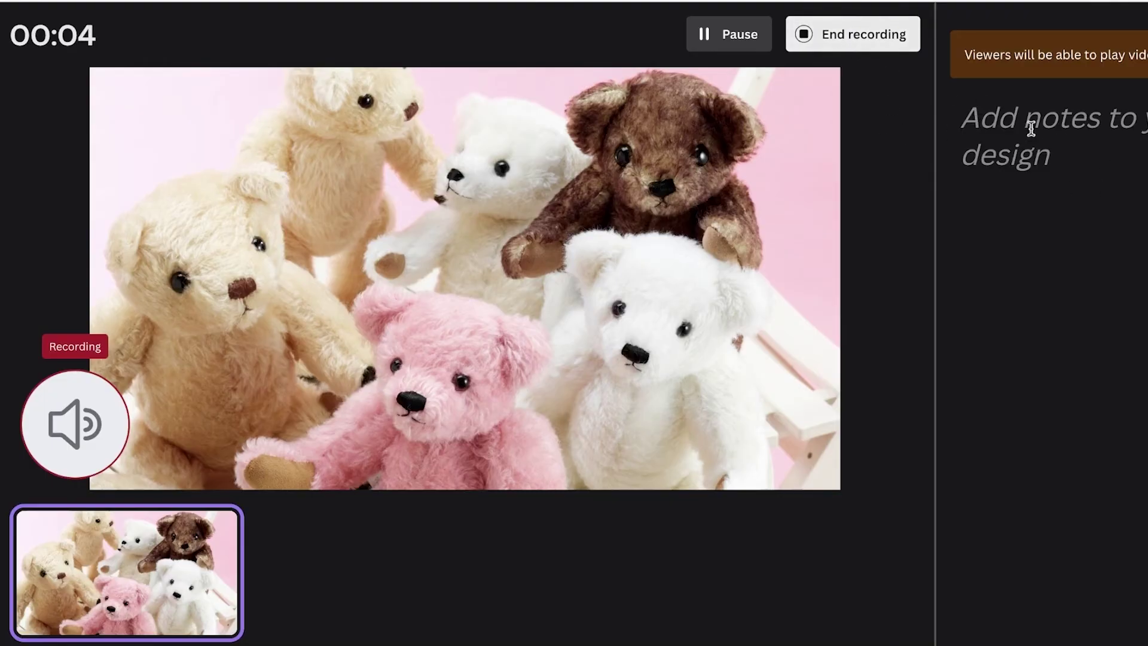
pyautogui.click(845, 43)
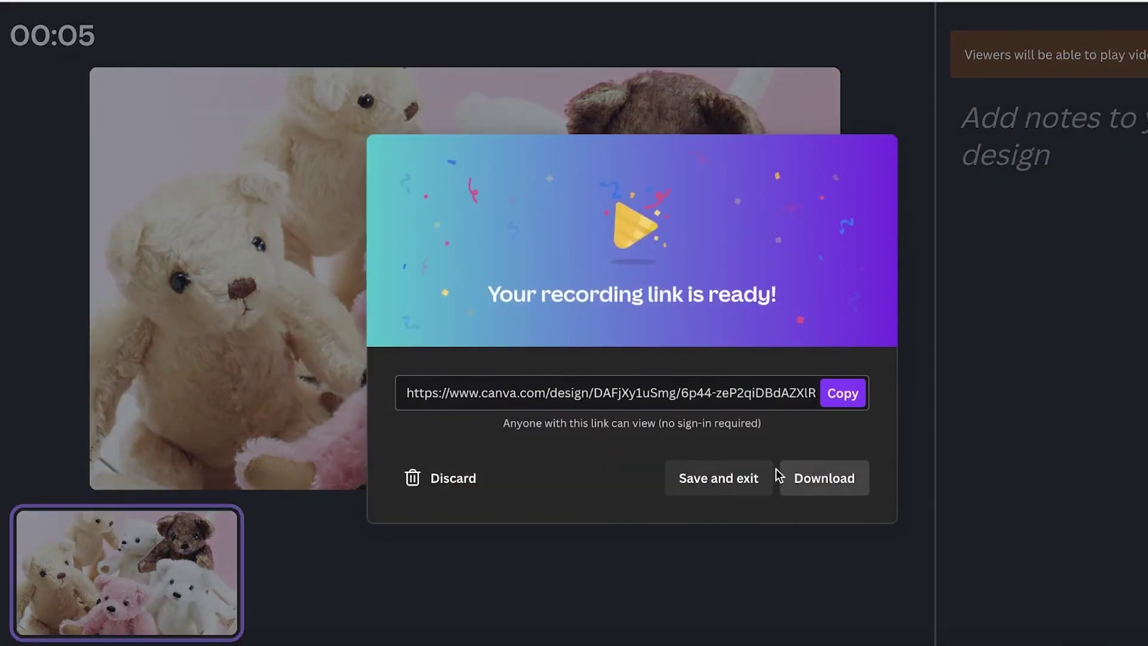
pyautogui.click(730, 478)
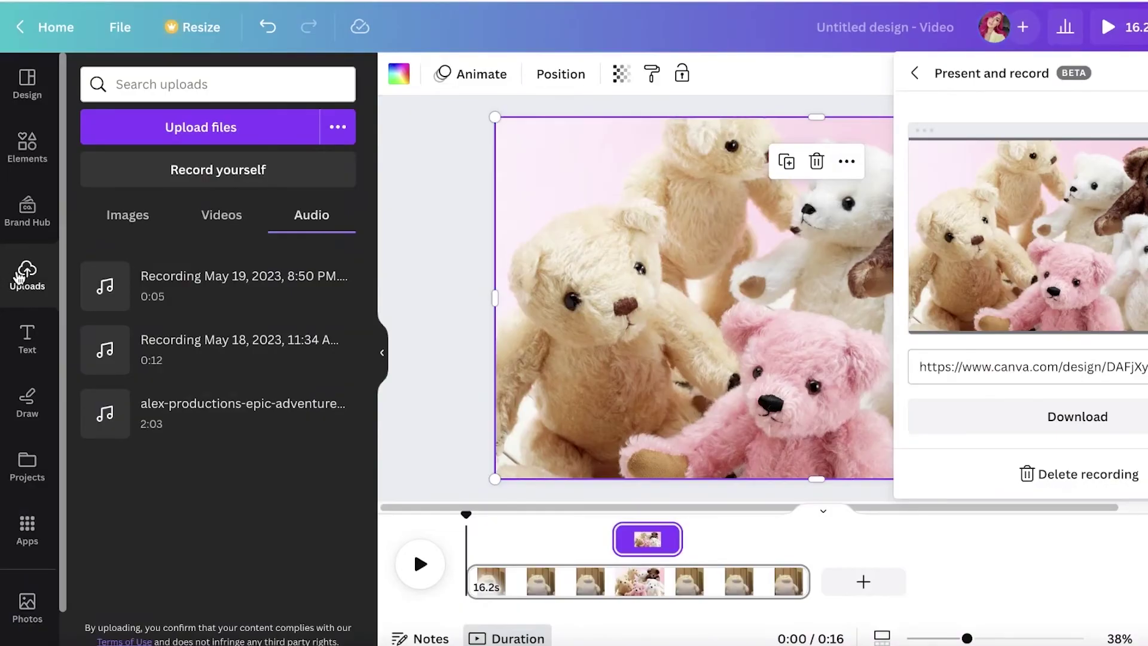
# Step: Add the uploaded 0:05 audio recording from May 19, 2023 to the timeline, starting just over 1 second into the video
pyautogui.click(19, 278)
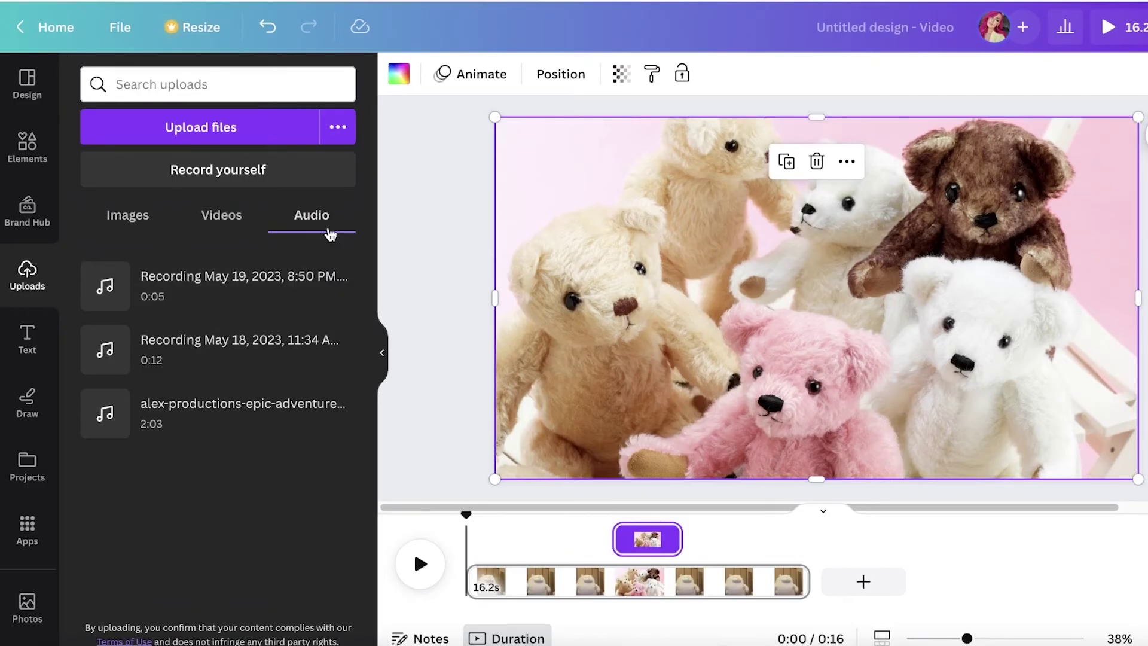
pyautogui.moveTo(174, 289); pyautogui.dragTo(546, 573)
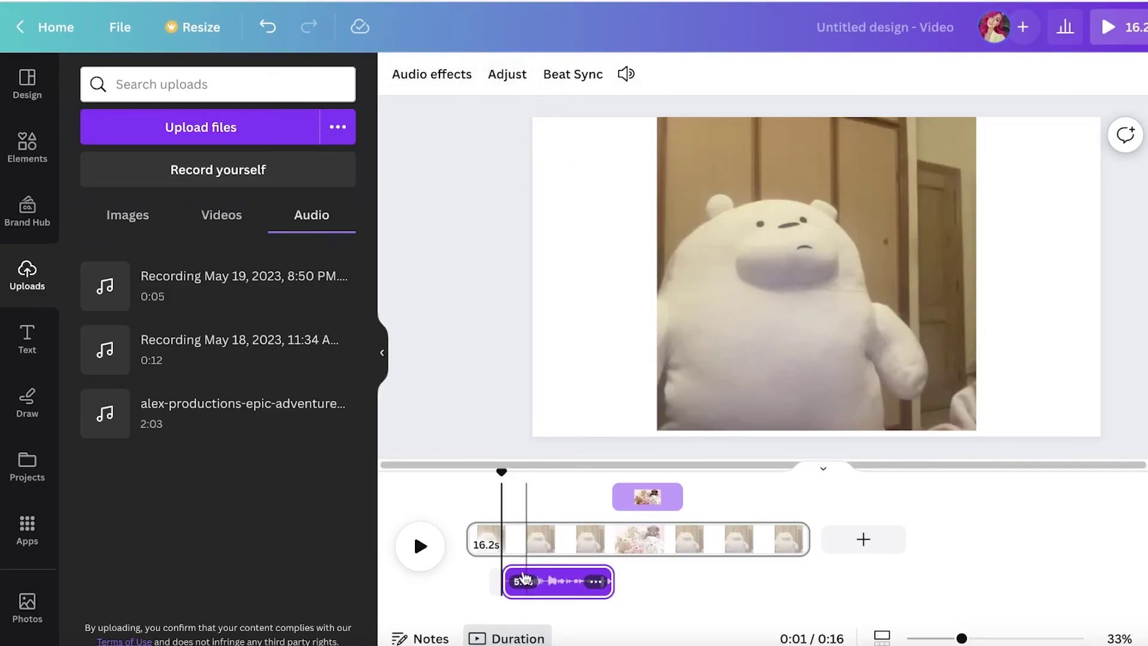
pyautogui.click(21, 88)
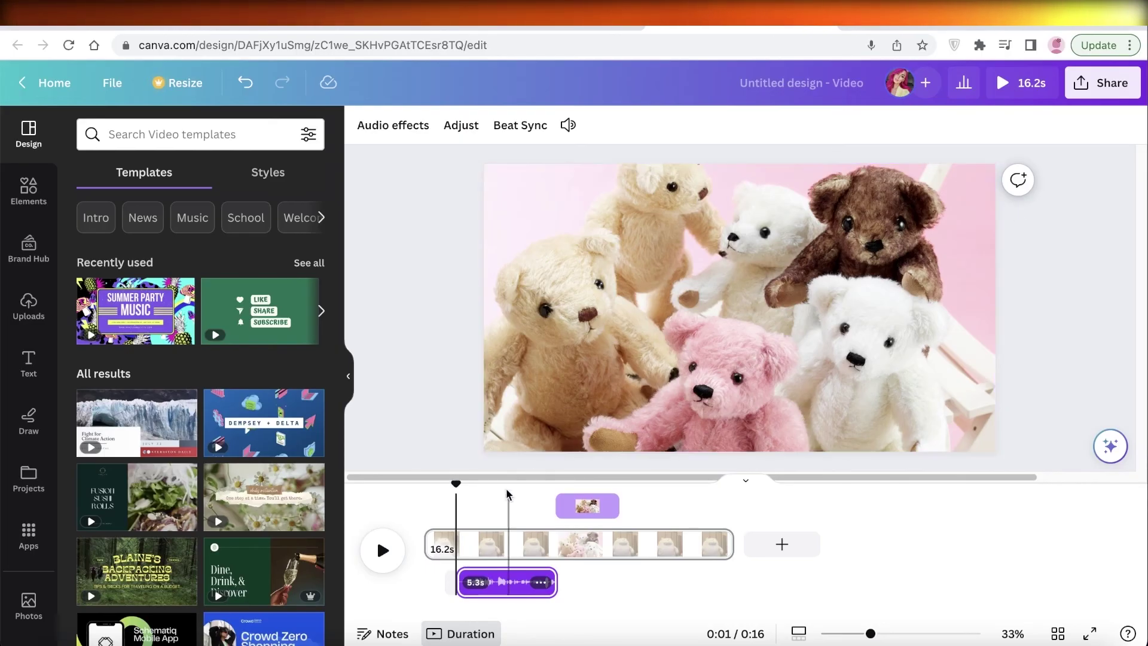
# Step: Play the video from near its beginning to check the voice-over's timing, muting the computer's sound during the preview
pyautogui.click(461, 513)
pyautogui.click(439, 497)
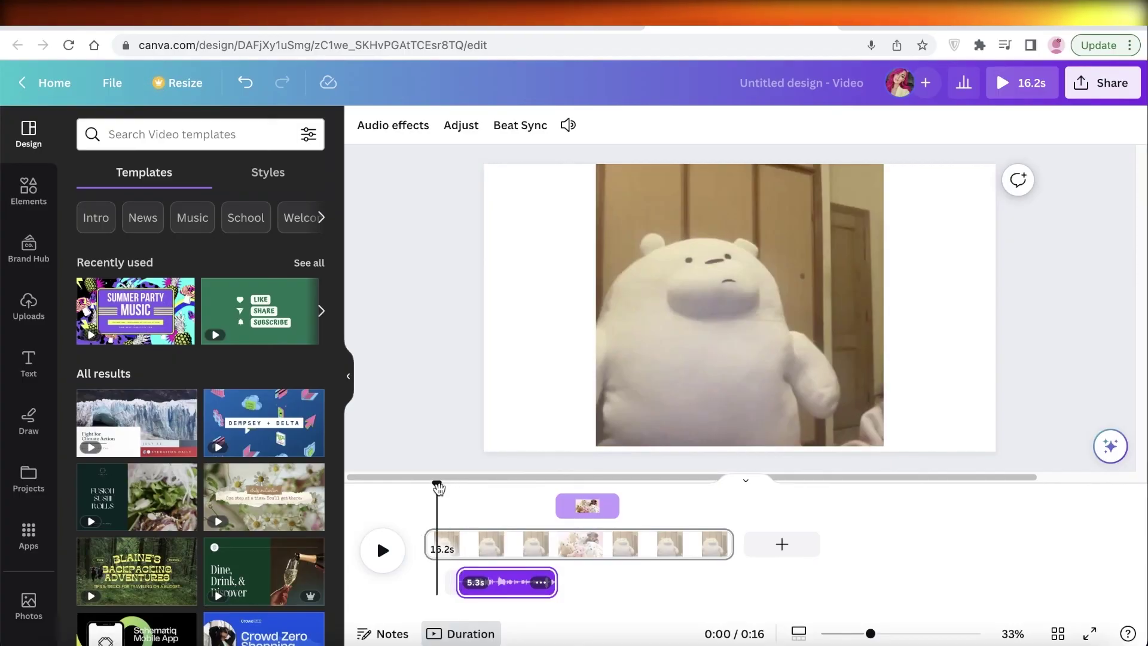
pyautogui.click(374, 553)
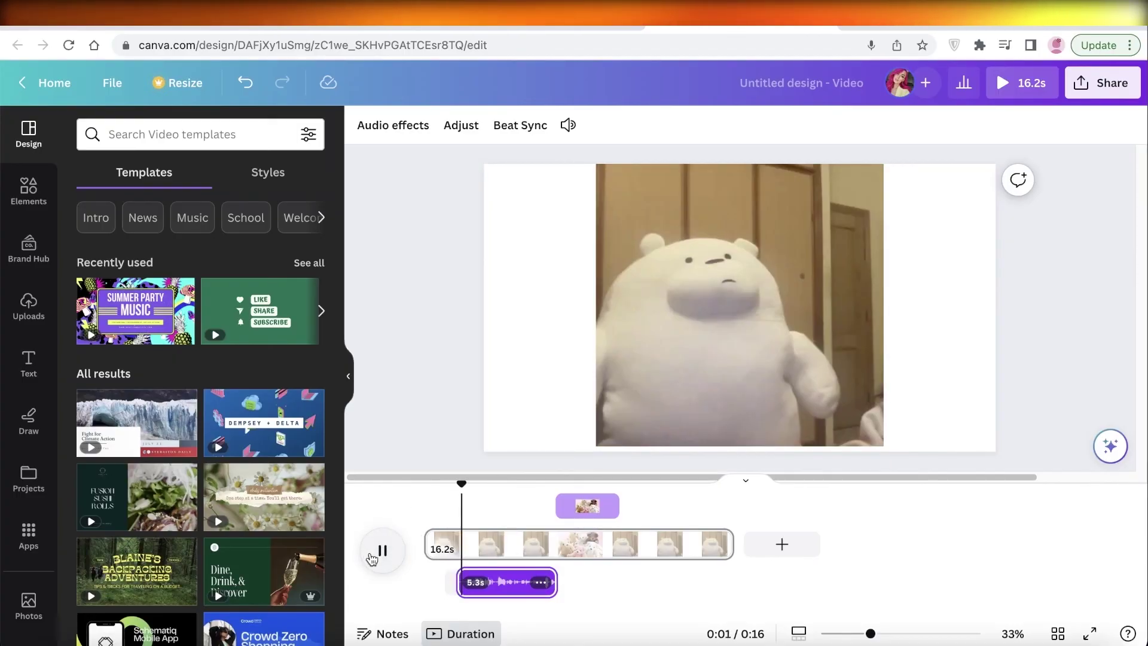
pyautogui.click(382, 551)
pyautogui.press('XF86AudioMute')
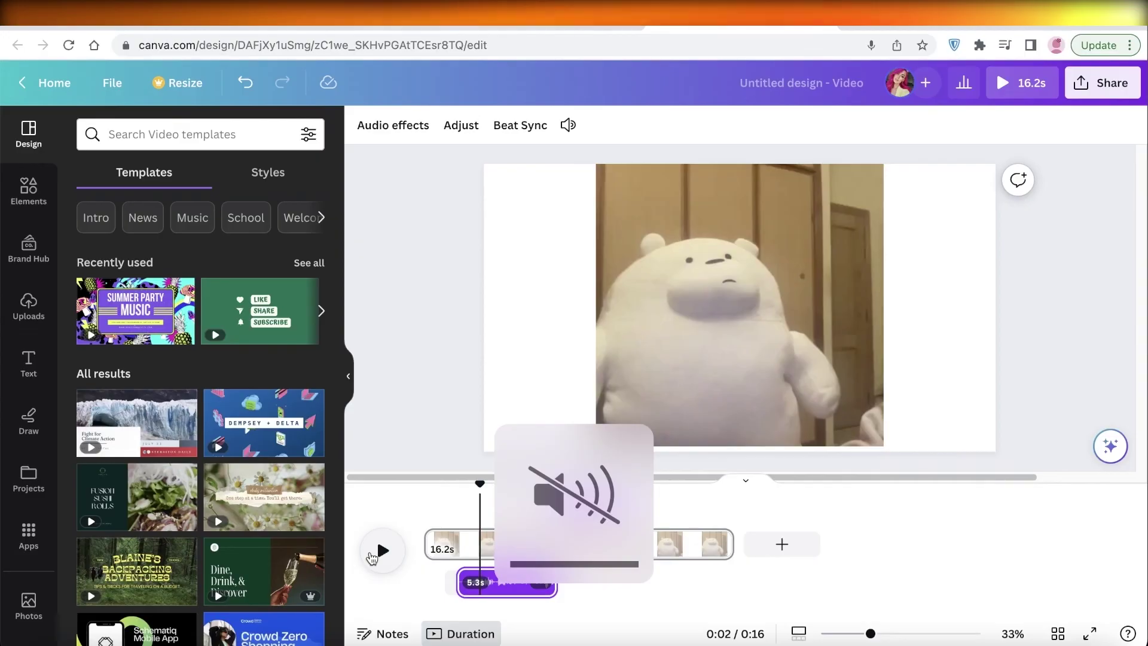
pyautogui.click(372, 559)
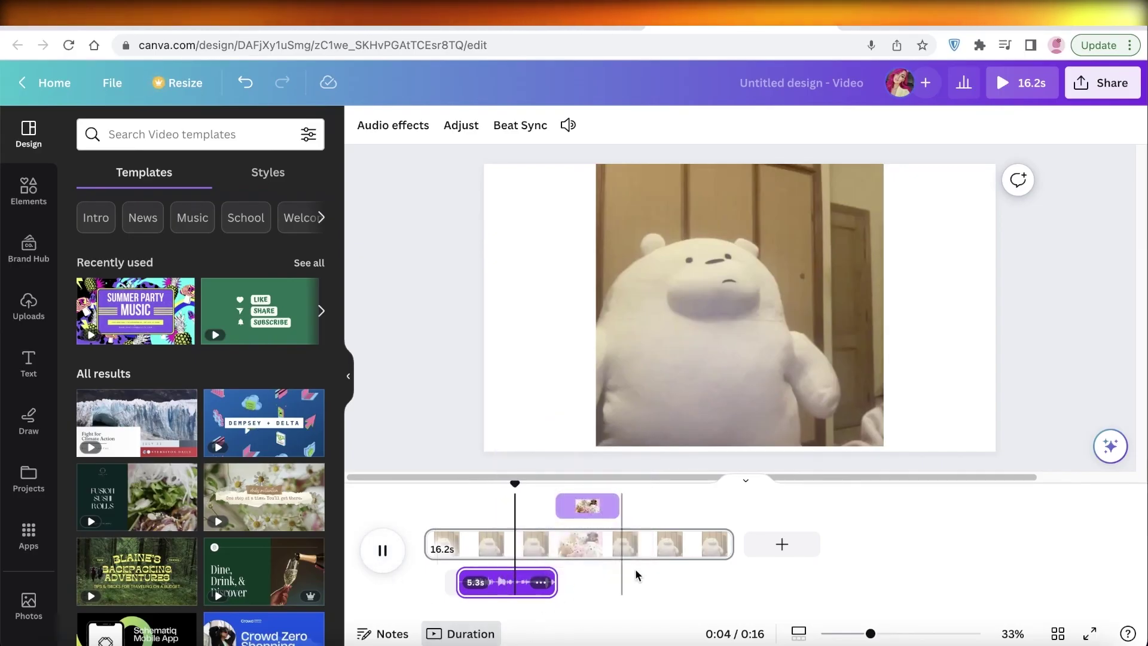